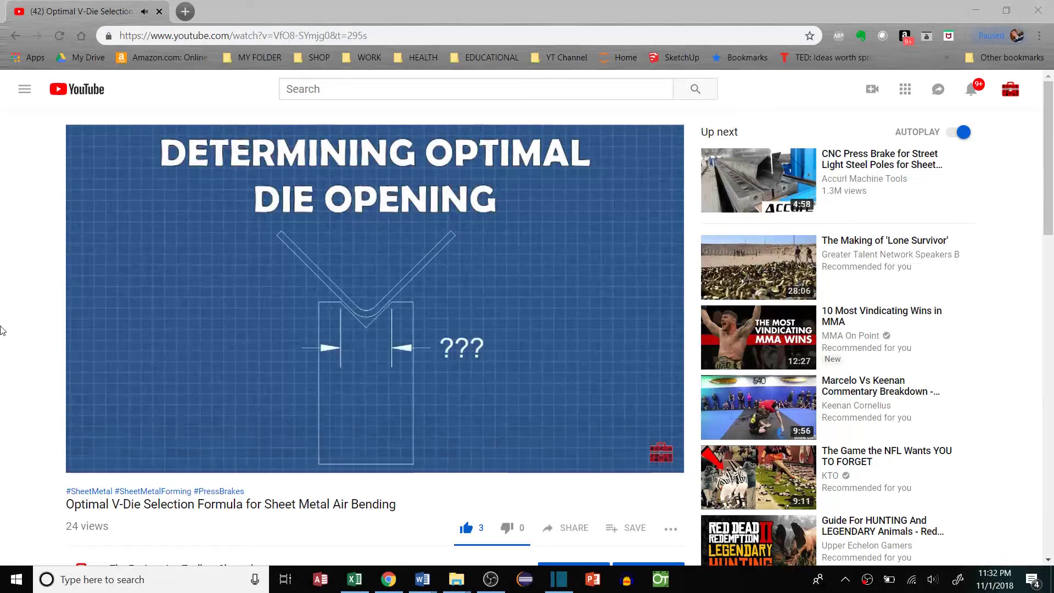
Resume the die-opening formula video at the Determining Optimal Die Opening slide
{"action": "left_click", "coordinate": [7, 288]}
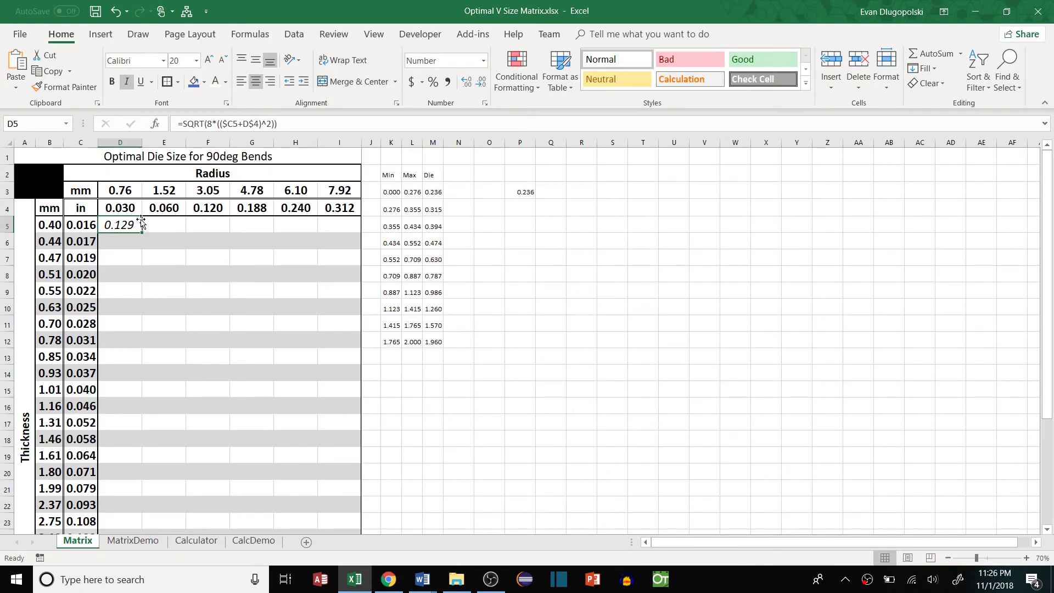
Fill the D5 die-size formula across to I5 and down to row 32
{"action": "left_click", "coordinate": [239, 124]}
{"action": "key", "text": "Escape"}
{"action": "left_click_drag", "start_coordinate": [142, 233], "coordinate": [335, 515]}
{"action": "left_click", "coordinate": [434, 233]}
{"action": "left_click", "coordinate": [436, 355]}
{"action": "scroll", "coordinate": [436, 355], "scroll_direction": "down", "scroll_amount": 2}
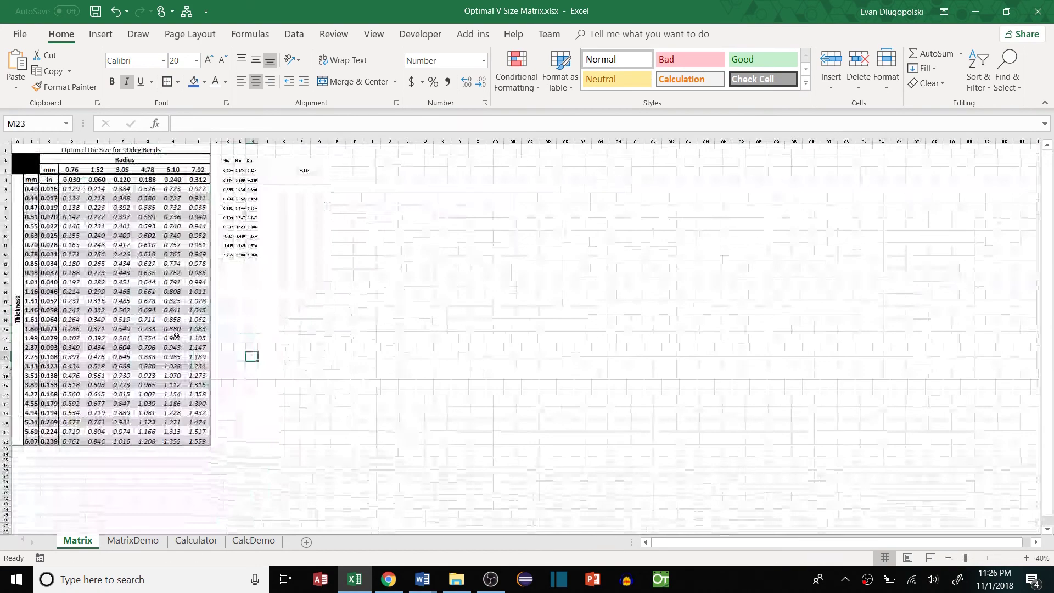
{"action": "left_click", "coordinate": [1026, 558]}
{"action": "left_click", "coordinate": [7, 142]}
{"action": "left_click", "coordinate": [136, 248]}
{"action": "scroll", "coordinate": [162, 258], "scroll_direction": "down", "scroll_amount": 1}
{"action": "scroll", "coordinate": [162, 263], "scroll_direction": "up", "scroll_amount": 1}
{"action": "left_click", "coordinate": [166, 285]}
Review the die lookup formula and set the CalcDemo angle to 45, giving 0.887 and 0.984
{"action": "left_click", "coordinate": [387, 176]}
{"action": "key", "text": "F2"}
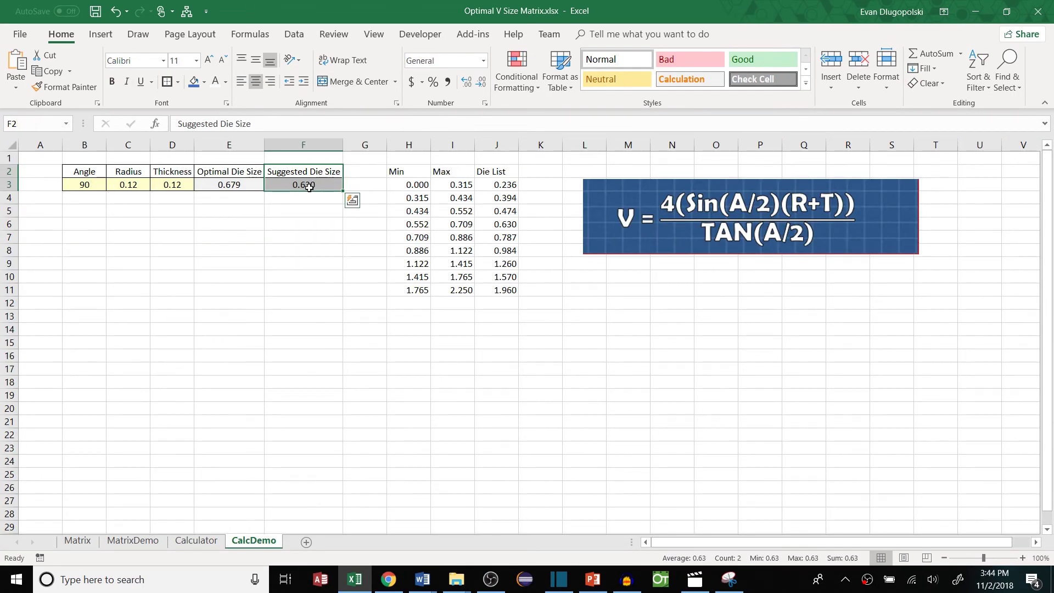
{"action": "left_click", "coordinate": [309, 187]}
{"action": "left_click", "coordinate": [84, 185]}
{"action": "type", "text": "45"}
{"action": "key", "text": "Return"}
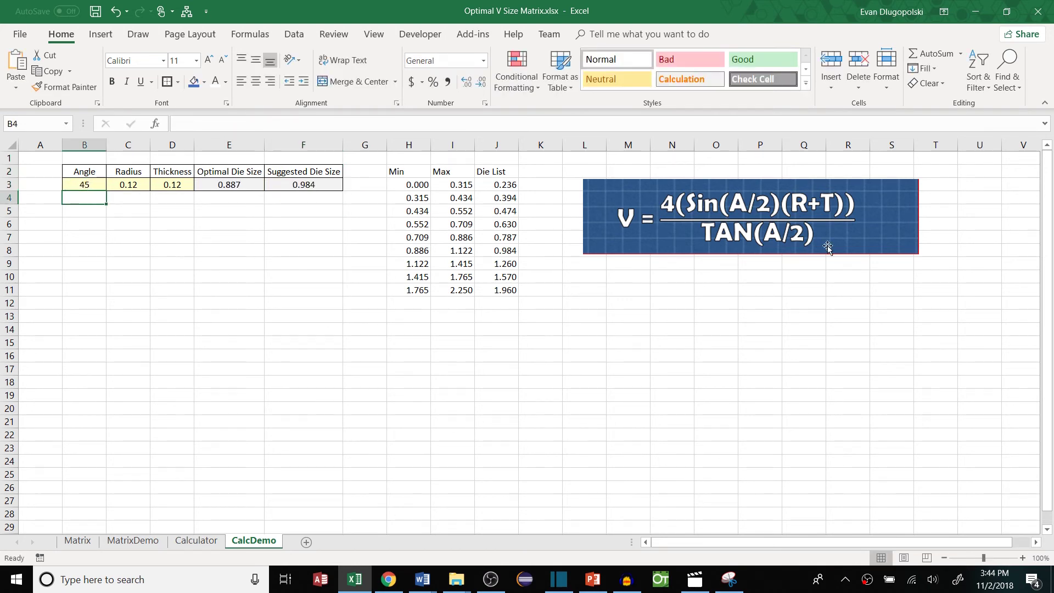
{"action": "left_click", "coordinate": [95, 185]}
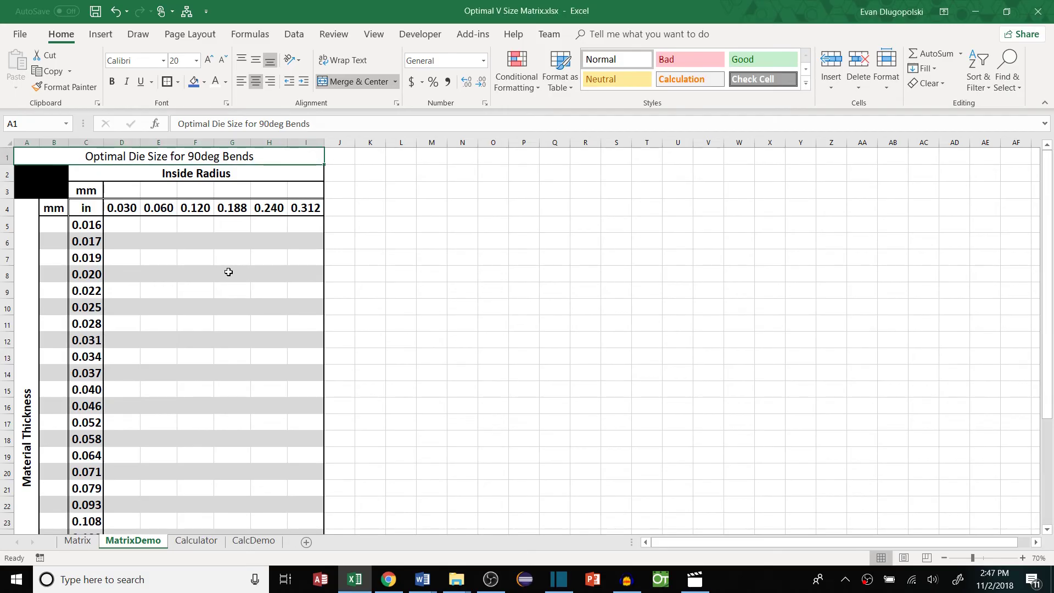
{"action": "left_click", "coordinate": [225, 272]}
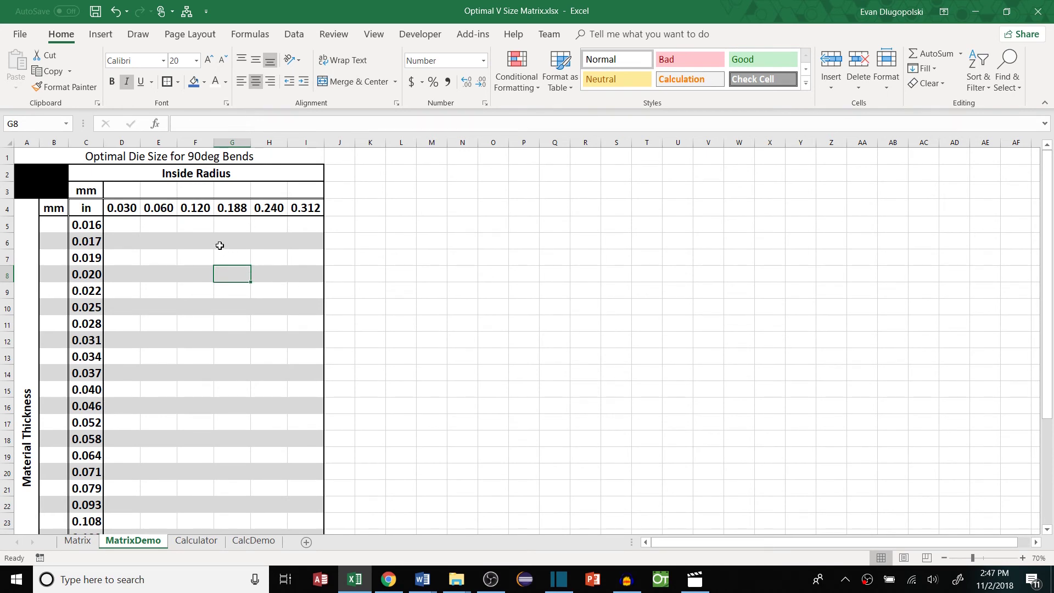
{"action": "left_click", "coordinate": [242, 156]}
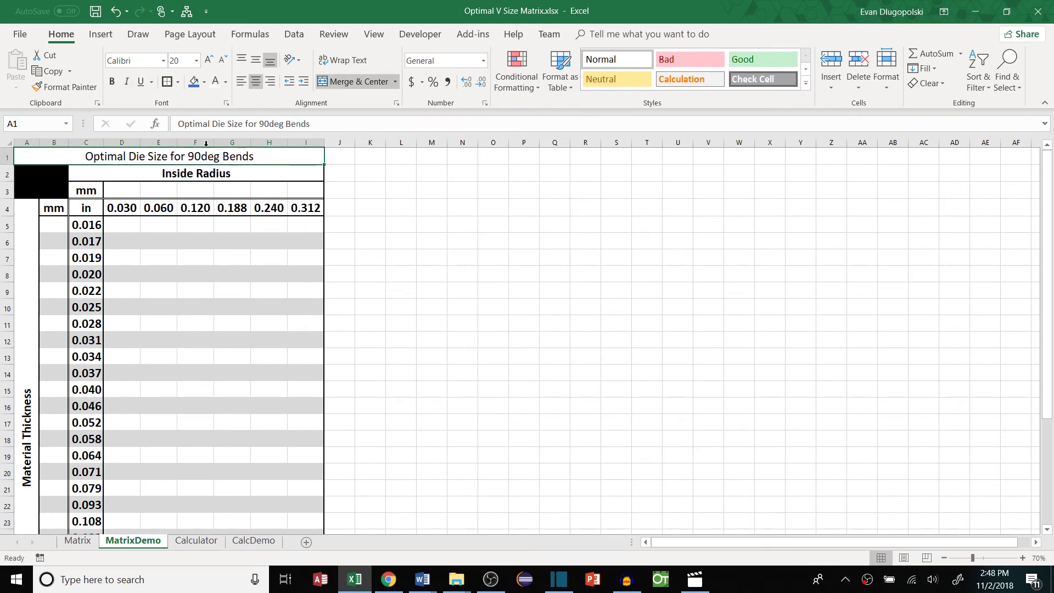
{"action": "left_click", "coordinate": [116, 227]}
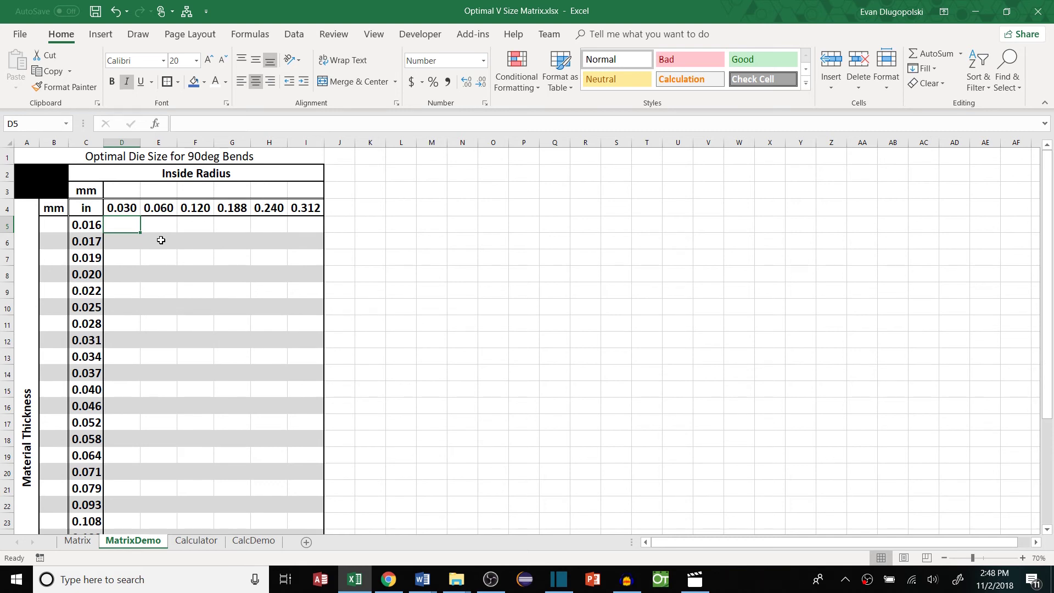
{"action": "left_click", "coordinate": [163, 240]}
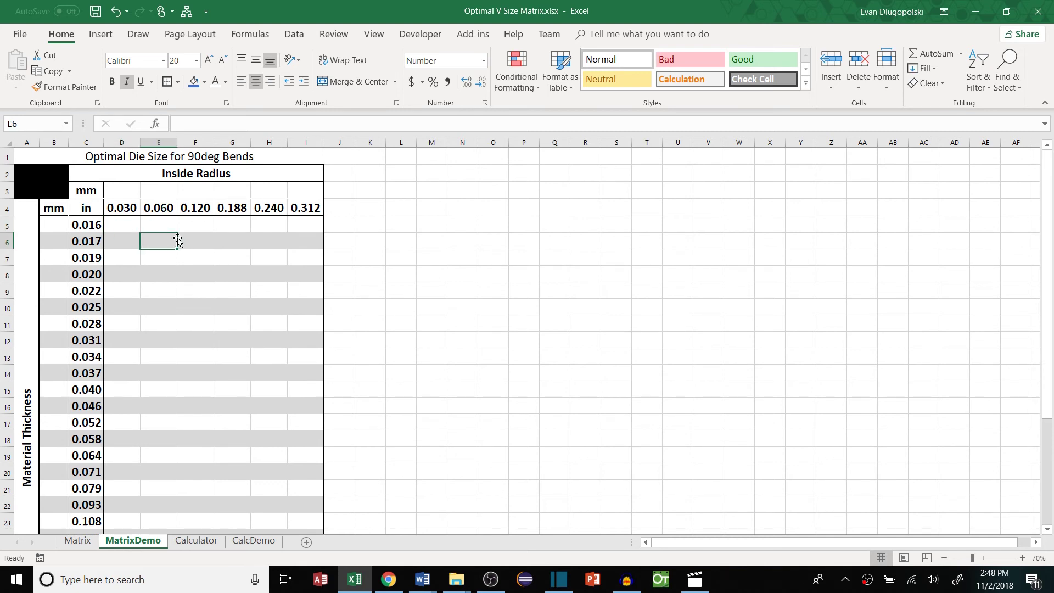
{"action": "scroll", "coordinate": [178, 241], "scroll_direction": "down", "scroll_amount": 1}
{"action": "scroll", "coordinate": [177, 241], "scroll_direction": "up", "scroll_amount": 1}
{"action": "left_click_drag", "start_coordinate": [134, 225], "coordinate": [291, 473]}
{"action": "left_click", "coordinate": [253, 326]}
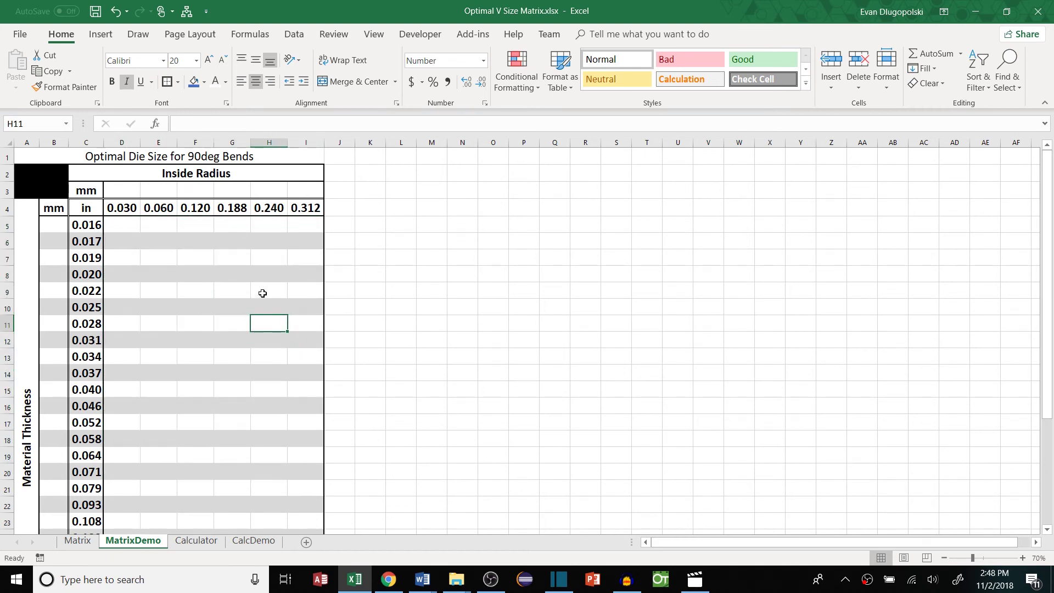
{"action": "left_click", "coordinate": [219, 176]}
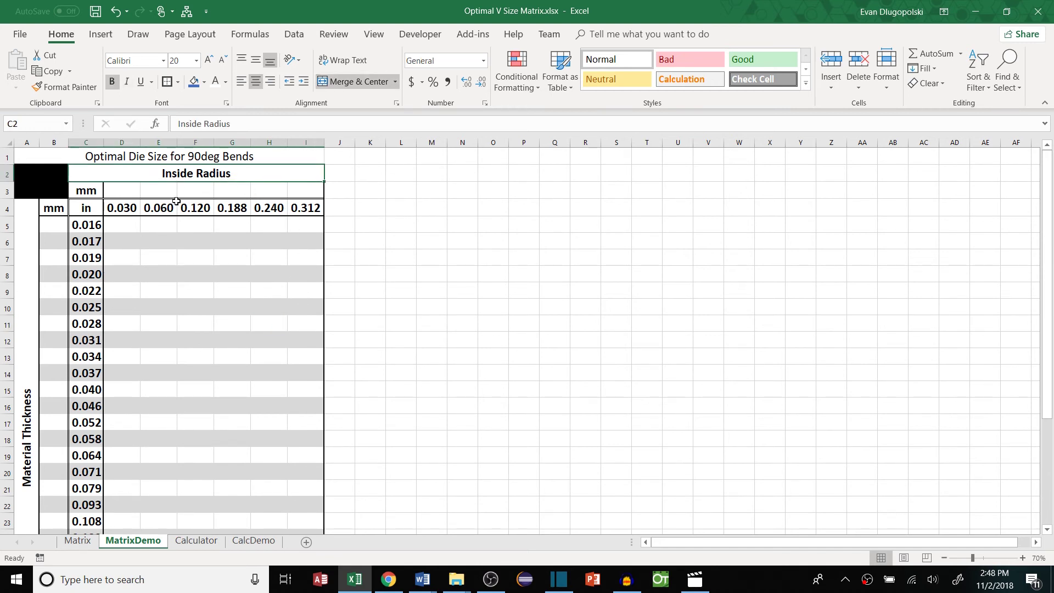
{"action": "left_click", "coordinate": [25, 265]}
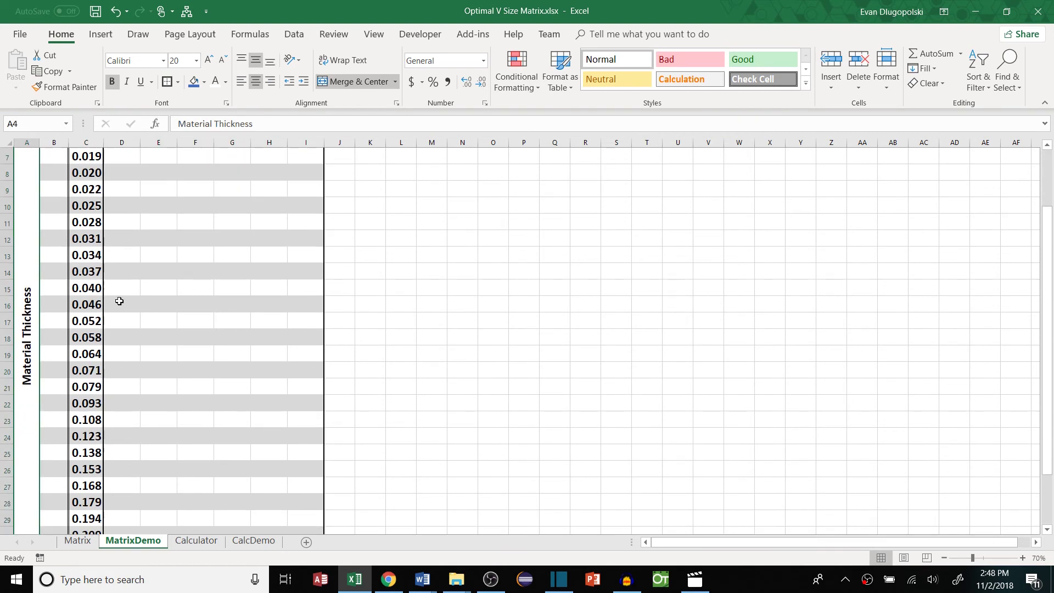
{"action": "left_click", "coordinate": [180, 336]}
{"action": "scroll", "coordinate": [142, 279], "scroll_direction": "up", "scroll_amount": 2}
{"action": "left_click", "coordinate": [124, 209]}
{"action": "left_click_drag", "start_coordinate": [124, 210], "coordinate": [306, 208]}
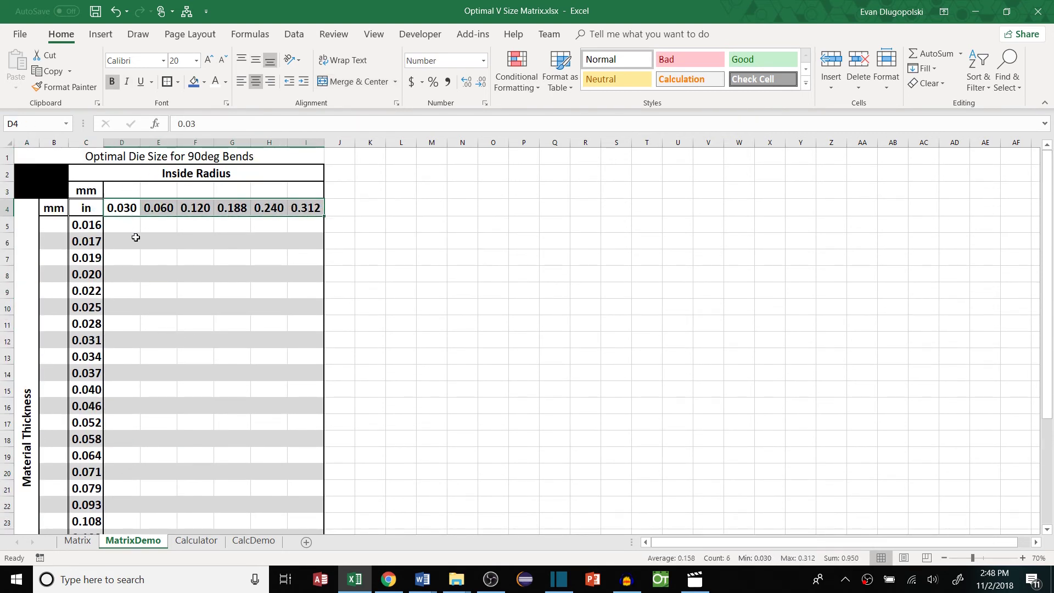
{"action": "left_click_drag", "start_coordinate": [124, 209], "coordinate": [306, 209]}
{"action": "left_click_drag", "start_coordinate": [124, 209], "coordinate": [305, 209]}
{"action": "left_click", "coordinate": [266, 246]}
{"action": "left_click_drag", "start_coordinate": [110, 212], "coordinate": [303, 212]}
{"action": "left_click", "coordinate": [258, 241]}
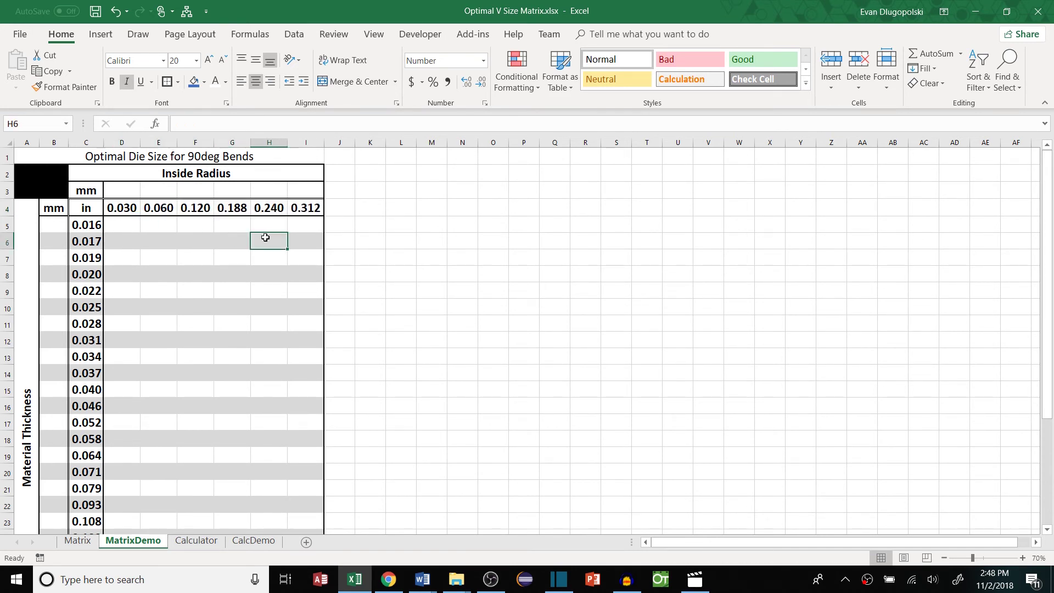
{"action": "left_click", "coordinate": [135, 231]}
{"action": "scroll", "coordinate": [116, 212], "scroll_direction": "down", "scroll_amount": 1}
{"action": "scroll", "coordinate": [100, 223], "scroll_direction": "up", "scroll_amount": 1}
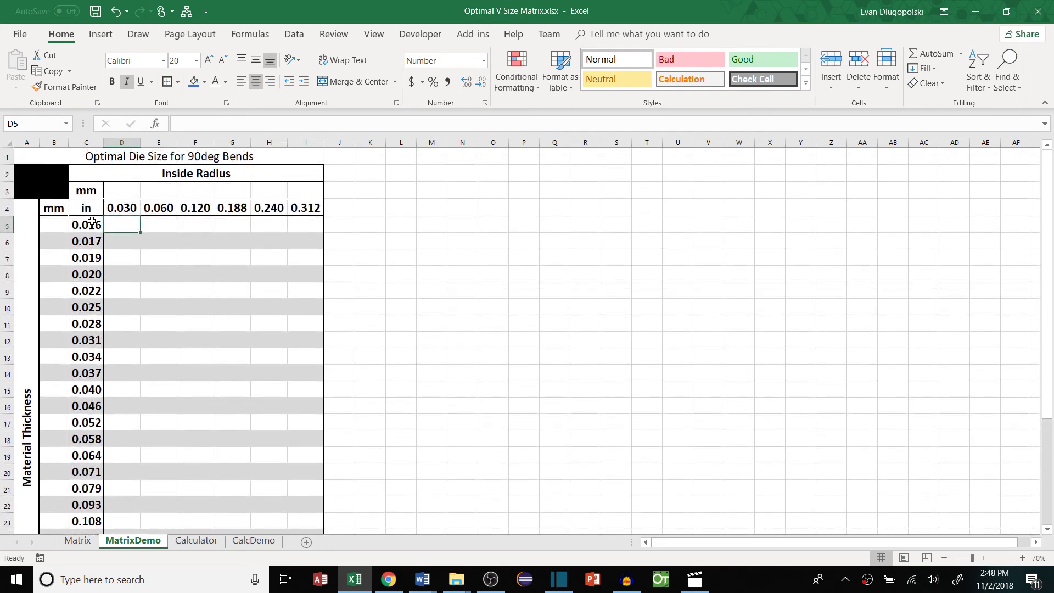
{"action": "left_click_drag", "start_coordinate": [91, 222], "coordinate": [89, 540]}
{"action": "scroll", "coordinate": [129, 354], "scroll_direction": "up", "scroll_amount": 4}
{"action": "left_click", "coordinate": [87, 225]}
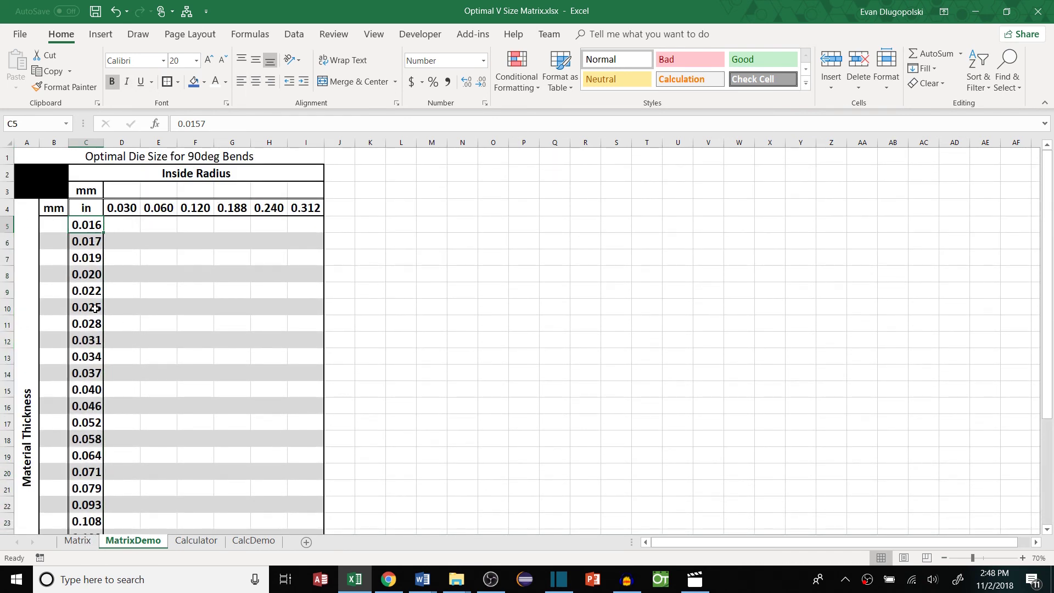
{"action": "scroll", "coordinate": [114, 317], "scroll_direction": "down", "scroll_amount": 4}
{"action": "scroll", "coordinate": [114, 318], "scroll_direction": "up", "scroll_amount": 4}
{"action": "scroll", "coordinate": [114, 318], "scroll_direction": "up", "scroll_amount": 1}
{"action": "left_click_drag", "start_coordinate": [121, 208], "coordinate": [303, 207]}
{"action": "left_click", "coordinate": [192, 274]}
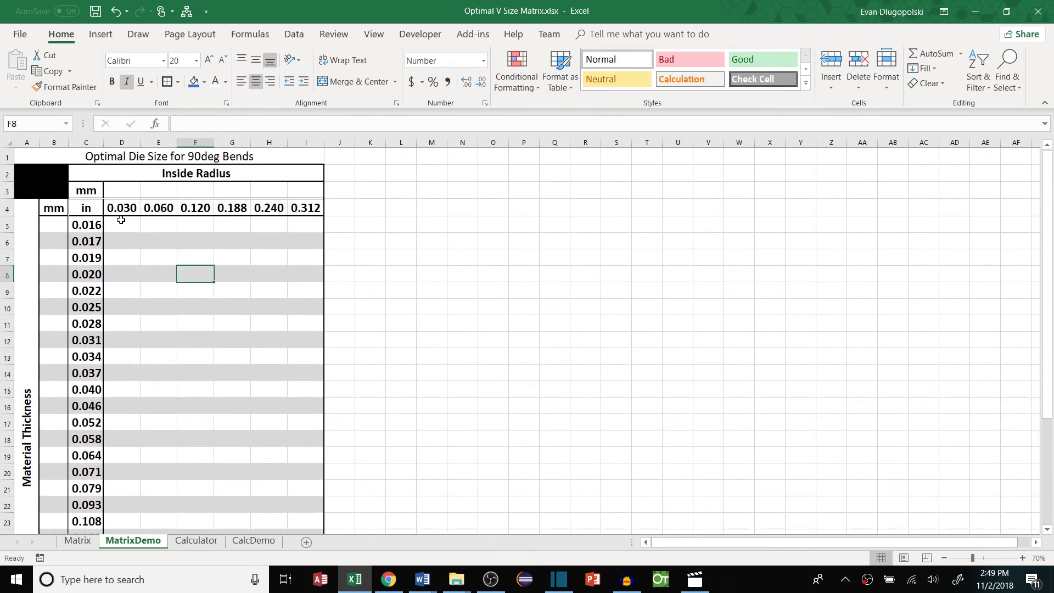
{"action": "left_click_drag", "start_coordinate": [126, 210], "coordinate": [303, 207]}
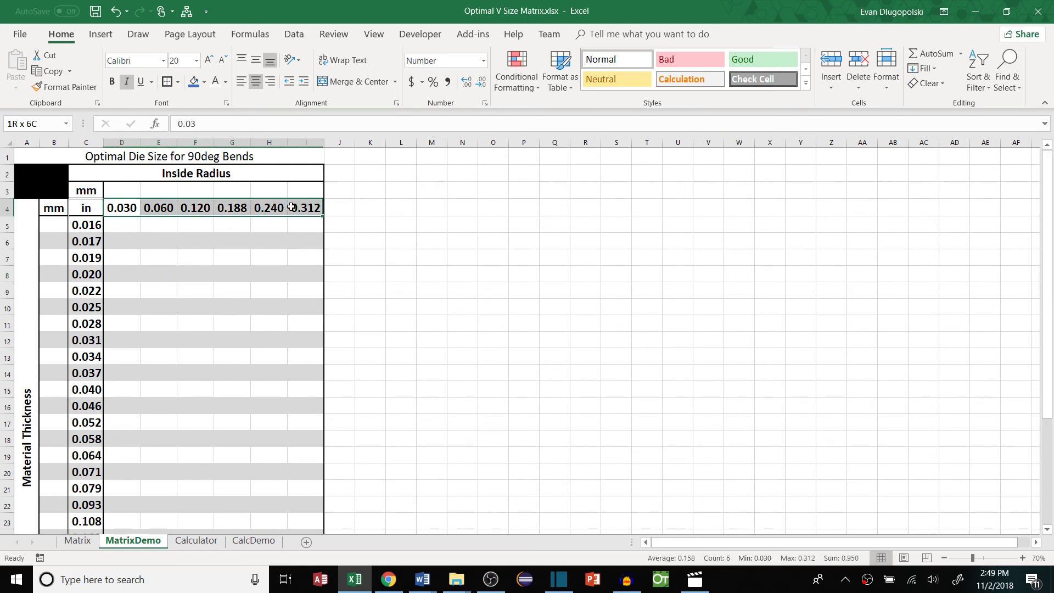
{"action": "left_click", "coordinate": [247, 236]}
{"action": "left_click_drag", "start_coordinate": [120, 207], "coordinate": [309, 207]}
{"action": "left_click", "coordinate": [269, 224]}
{"action": "left_click", "coordinate": [76, 224]}
{"action": "scroll", "coordinate": [78, 320], "scroll_direction": "down", "scroll_amount": 4}
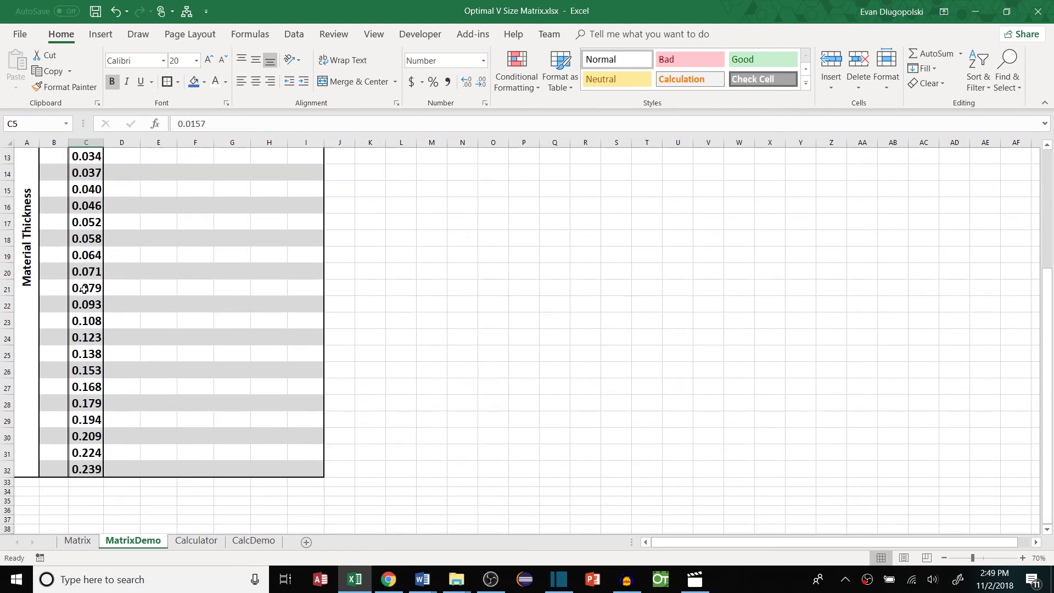
{"action": "left_click_drag", "start_coordinate": [93, 469], "coordinate": [277, 185]}
{"action": "left_click", "coordinate": [143, 175]}
{"action": "scroll", "coordinate": [200, 238], "scroll_direction": "up", "scroll_amount": 1}
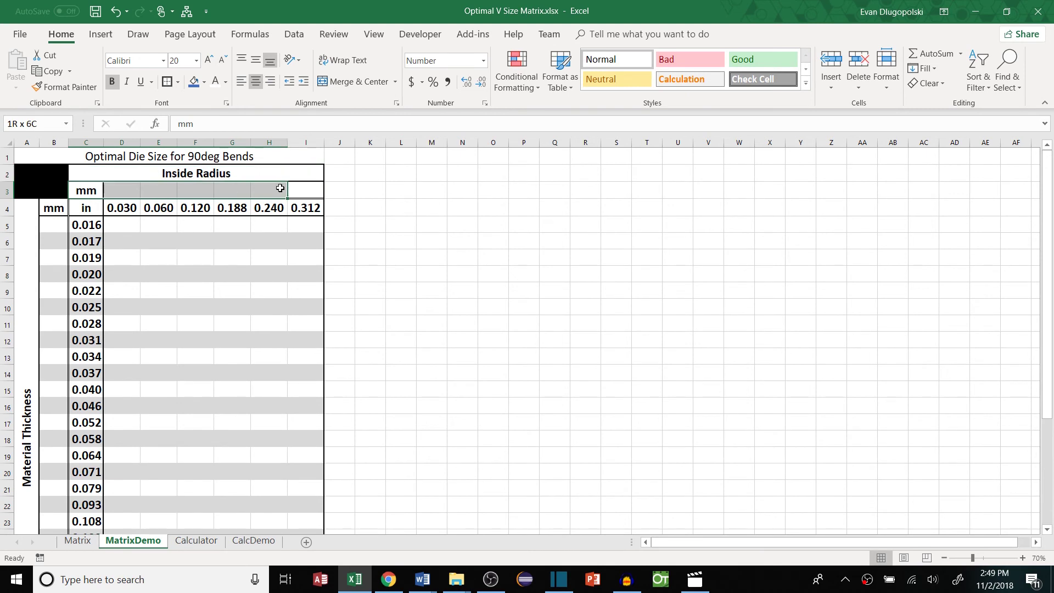
Enter =CONVERT(D4,$C$4,C3) in D3 to convert the first radius to millimetres
{"action": "left_click", "coordinate": [135, 192]}
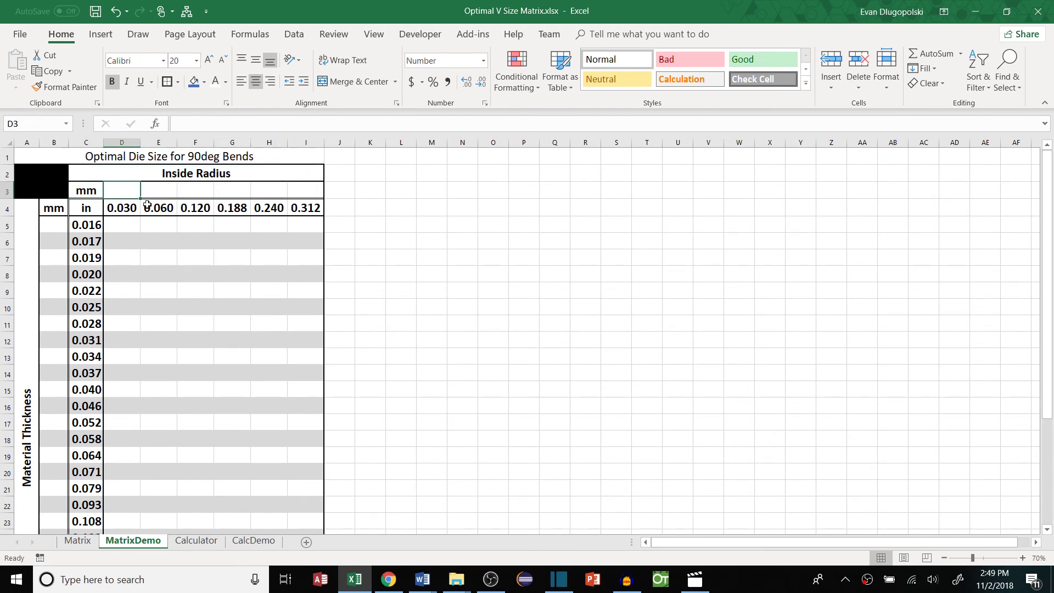
{"action": "type", "text": "=c"}
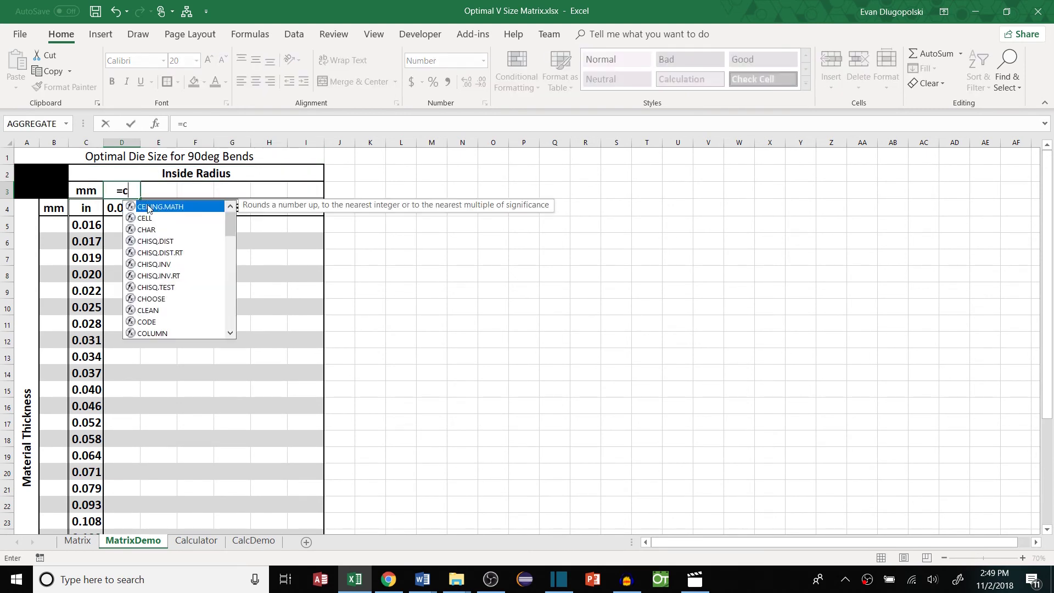
{"action": "type", "text": "onvert"}
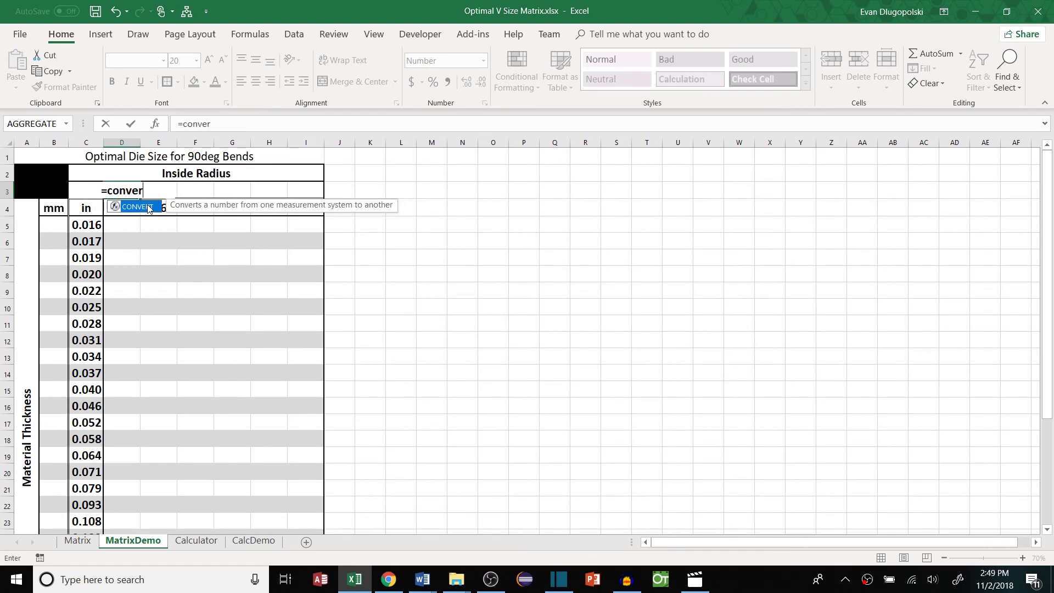
{"action": "key", "text": "Tab"}
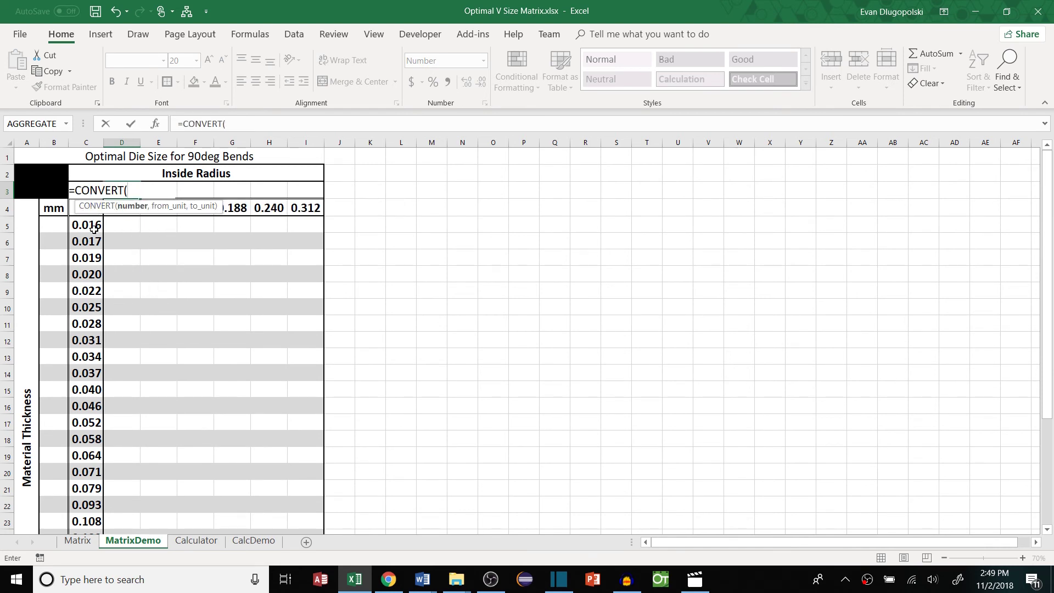
{"action": "key", "text": "Down"}
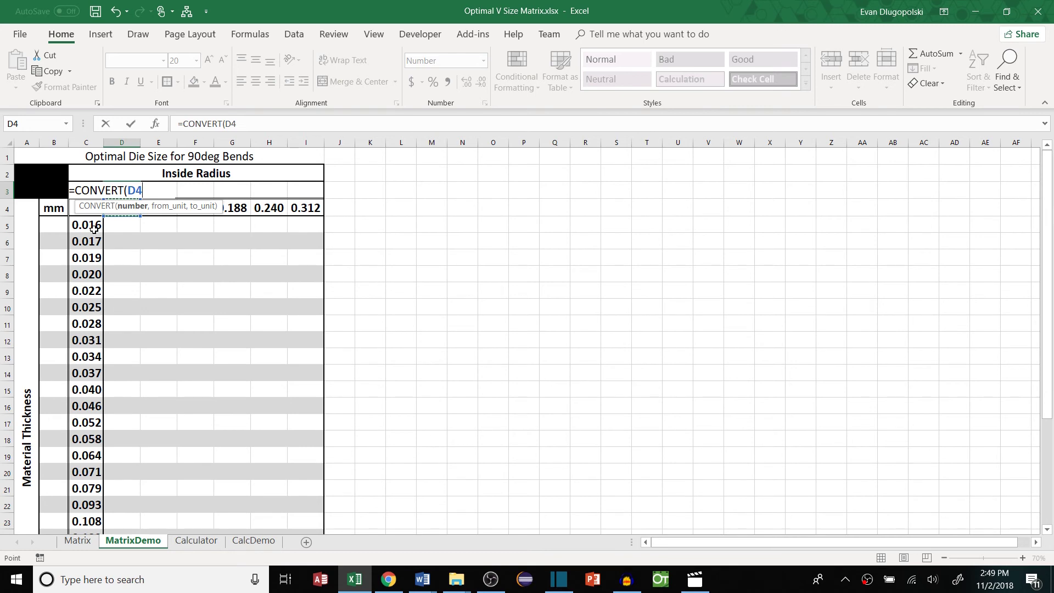
{"action": "type", "text": ","}
{"action": "left_click", "coordinate": [94, 229]}
{"action": "key", "text": "Up"}
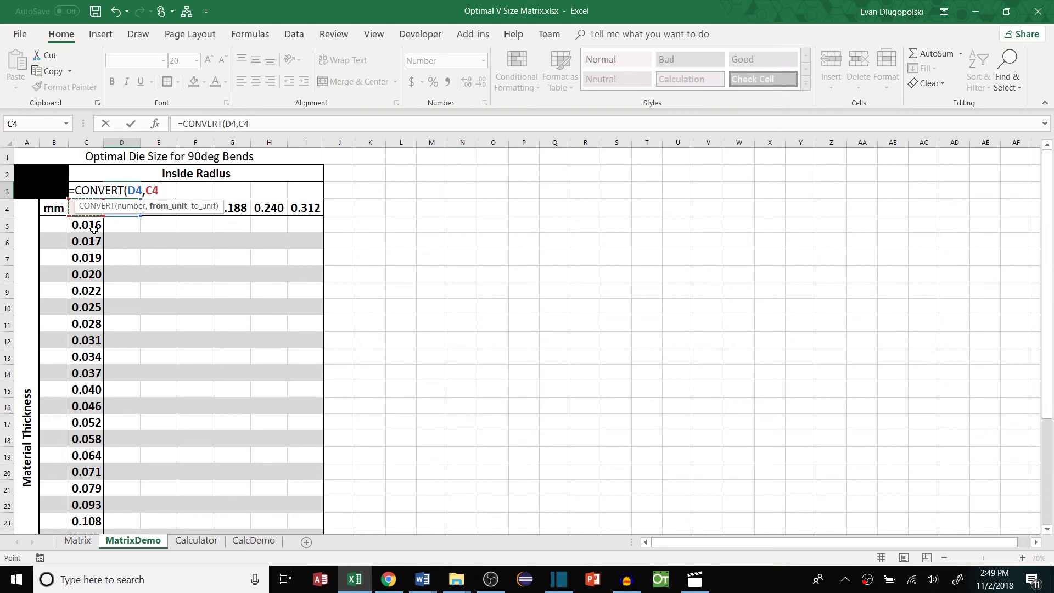
{"action": "key", "text": "F4"}
{"action": "type", "text": ","}
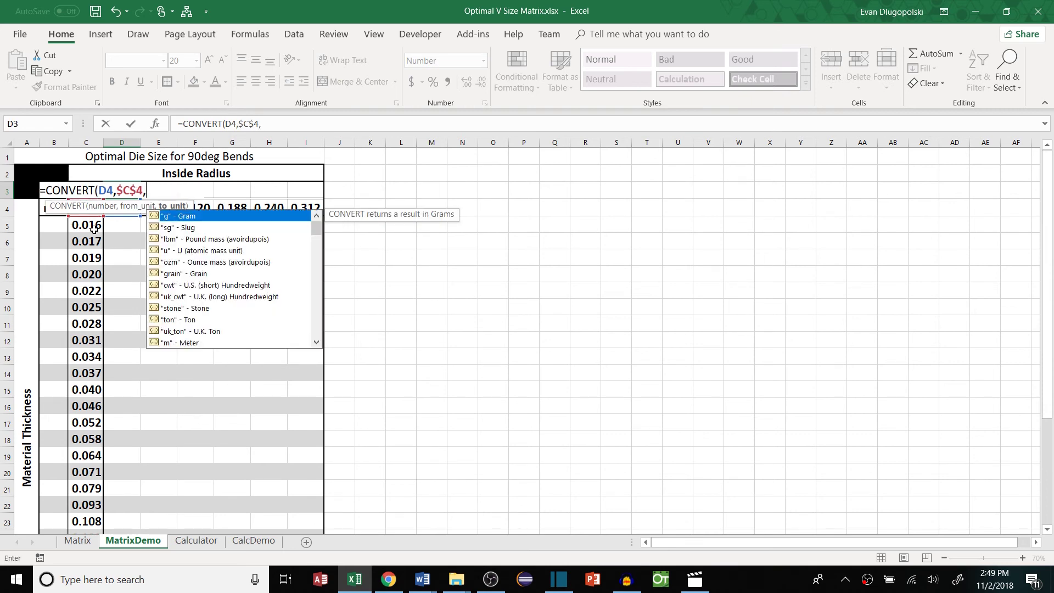
{"action": "left_click", "coordinate": [94, 229]}
{"action": "key", "text": "Up"}
{"action": "key", "text": "Up"}
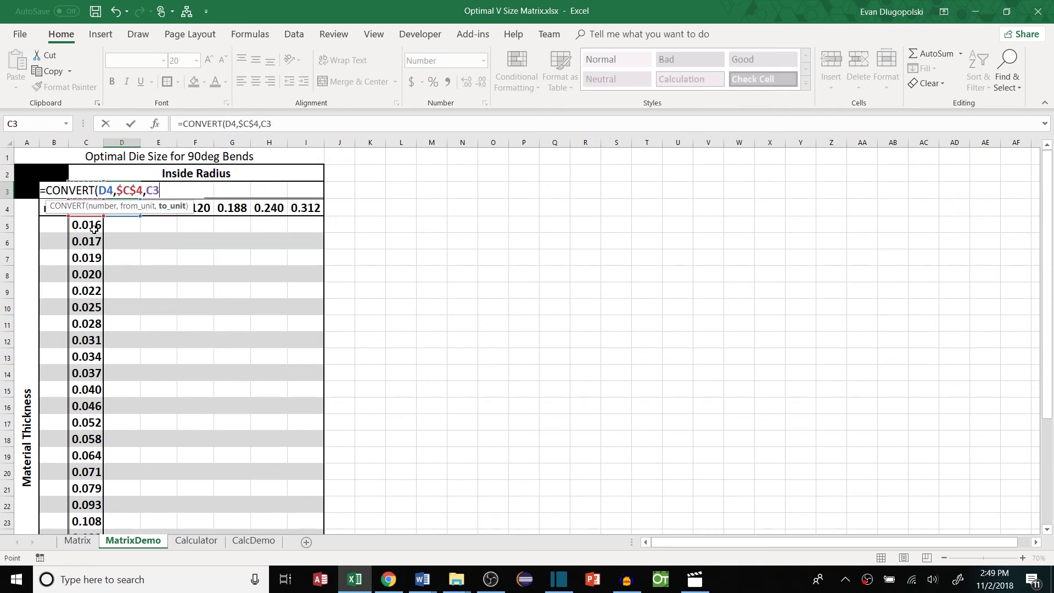
{"action": "type", "text": ")"}
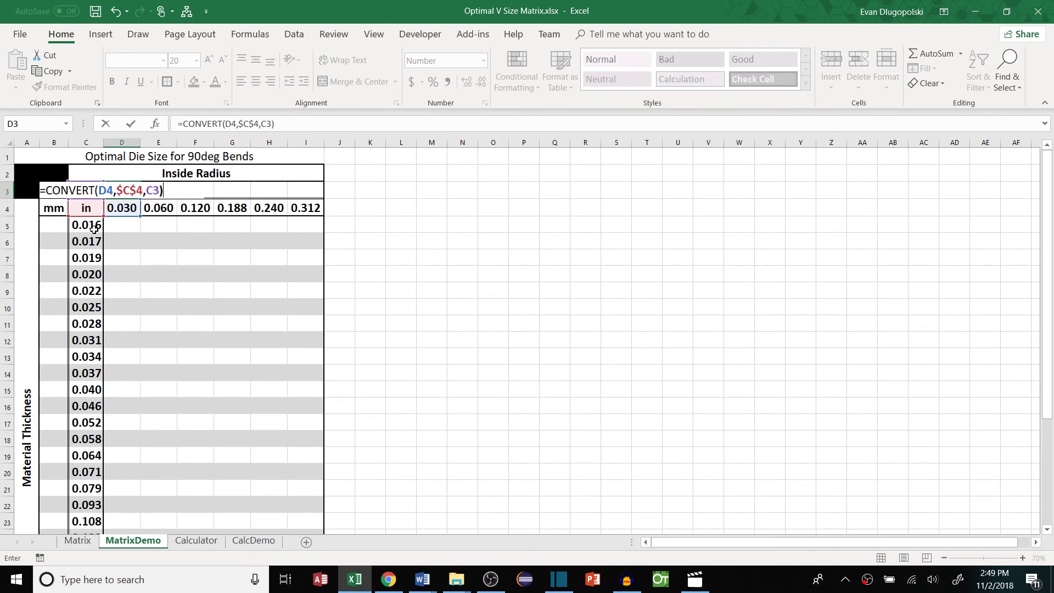
{"action": "key", "text": "Left"}
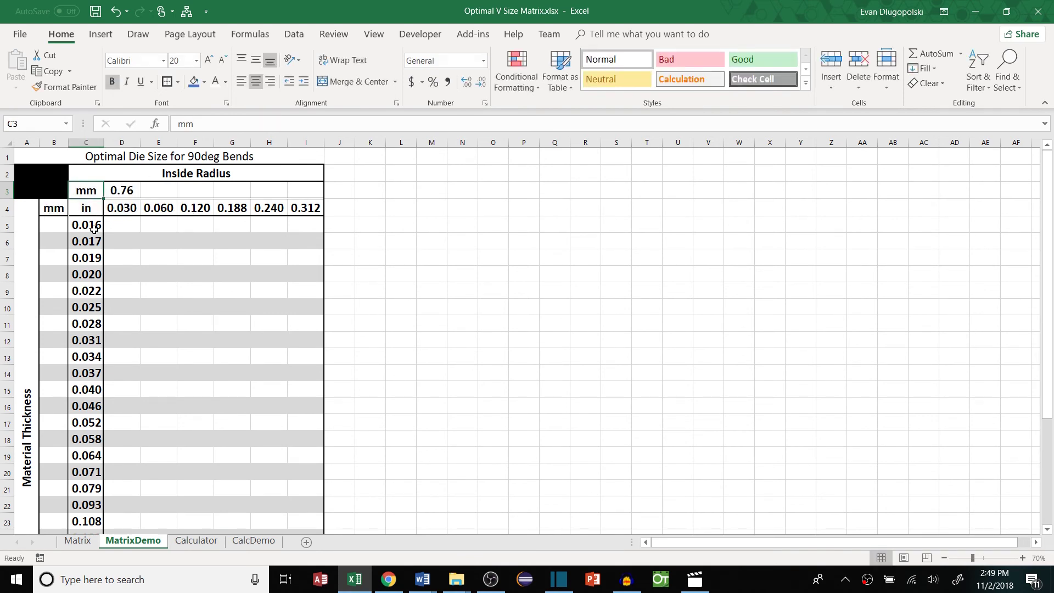
Make the mm unit reference absolute so D3 reads =CONVERT(D4,$C$4,$C$3)
{"action": "left_click", "coordinate": [136, 190]}
{"action": "left_click", "coordinate": [269, 124]}
{"action": "key", "text": "F4"}
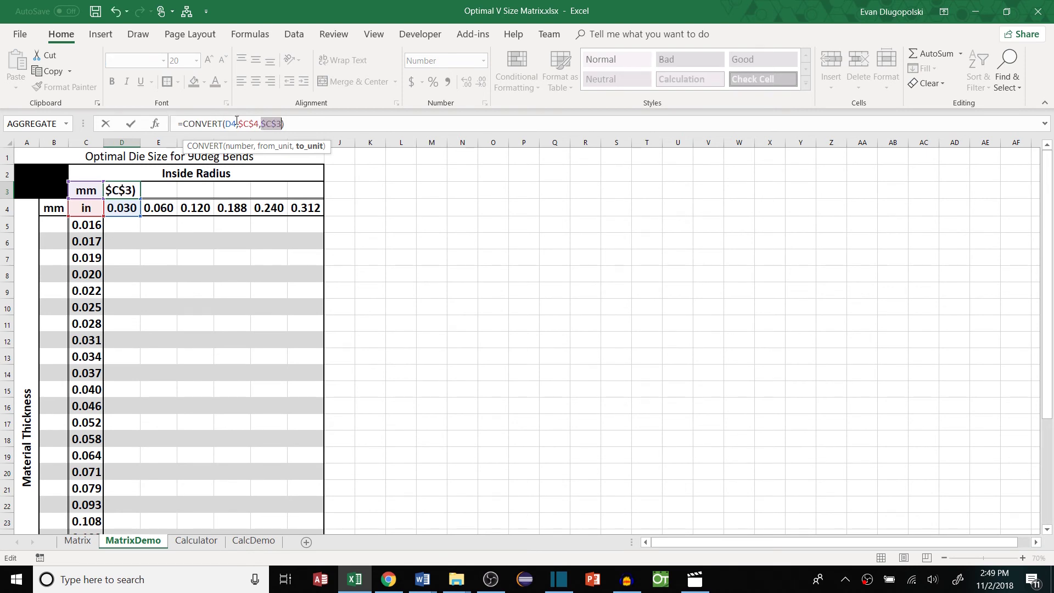
{"action": "left_click", "coordinate": [233, 122]}
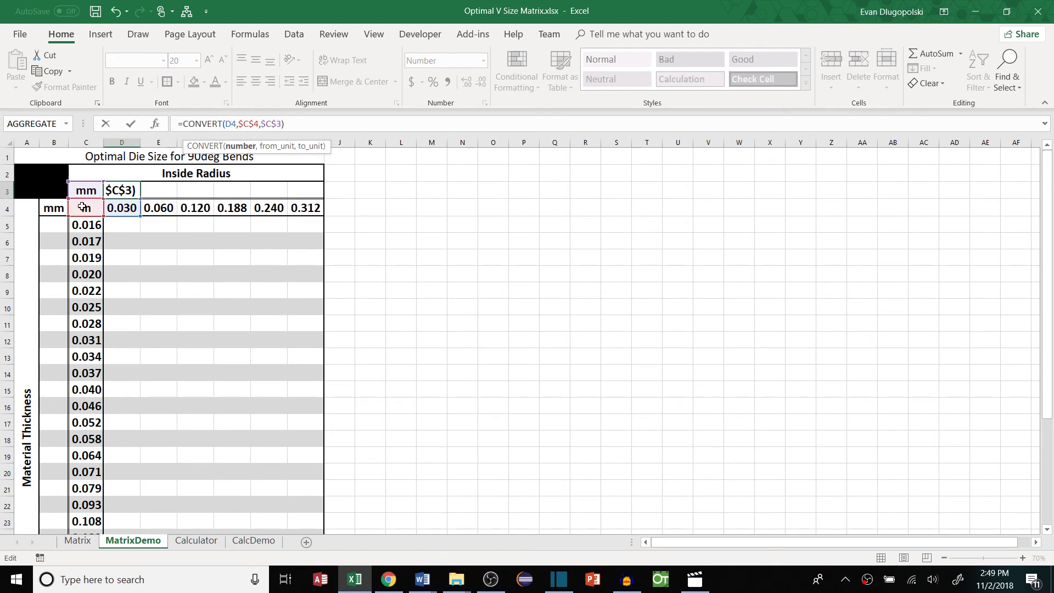
{"action": "key", "text": "Return"}
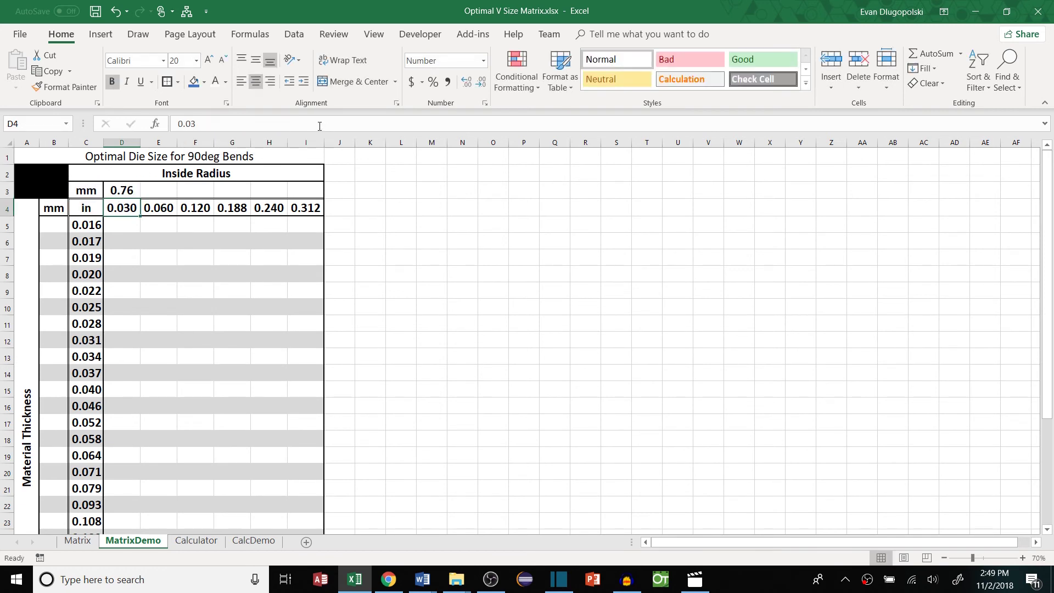
Fill D3 across to I3 without formatting, giving 0.76 through 7.92
{"action": "left_click", "coordinate": [121, 190]}
{"action": "left_click_drag", "start_coordinate": [141, 199], "coordinate": [322, 195]}
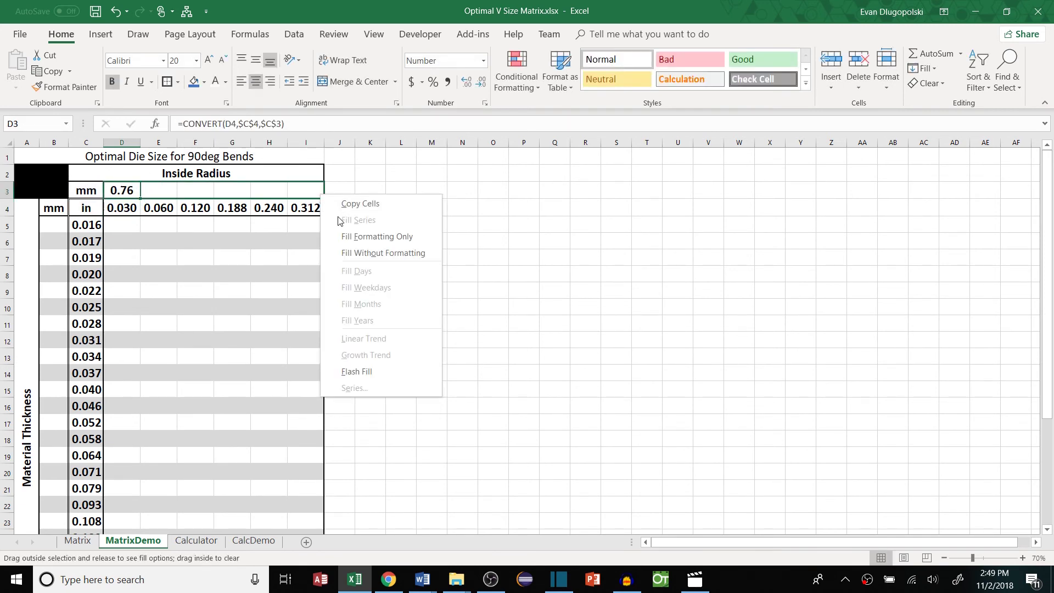
{"action": "left_click", "coordinate": [353, 252]}
{"action": "left_click", "coordinate": [202, 239]}
{"action": "left_click_drag", "start_coordinate": [127, 187], "coordinate": [308, 190]}
{"action": "left_click", "coordinate": [269, 240]}
{"action": "left_click_drag", "start_coordinate": [121, 208], "coordinate": [308, 207]}
Enter =CONVERT(C5,$C$4,$B$4) in B5 to convert the first thickness to millimetres
{"action": "key", "text": "Down"}
{"action": "key", "text": "Left"}
{"action": "key", "text": "Left"}
{"action": "type", "text": "=conv"}
{"action": "key", "text": "Tab"}
{"action": "key", "text": "Right"}
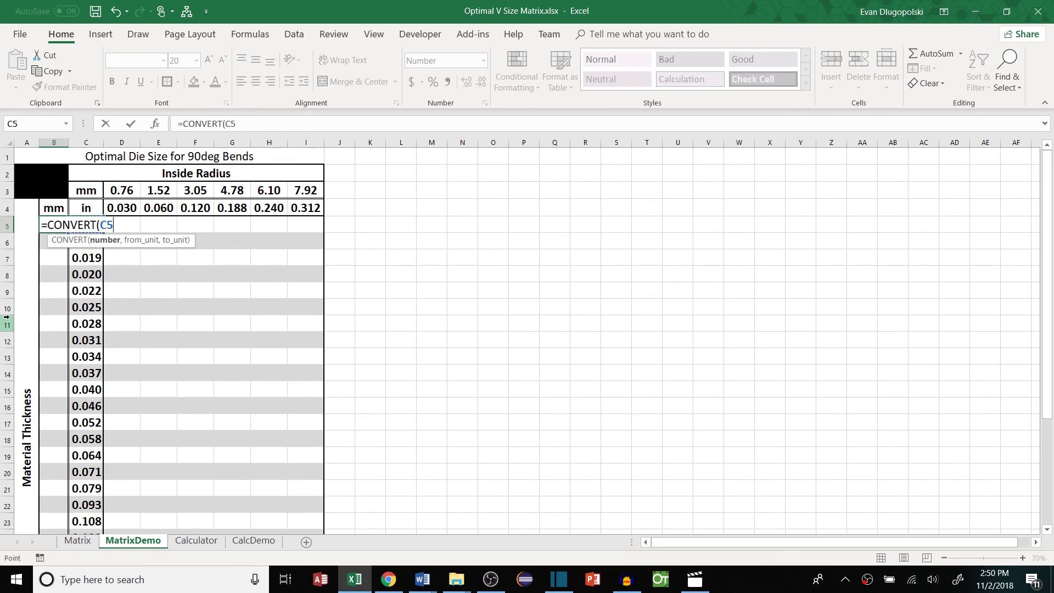
{"action": "type", "text": ","}
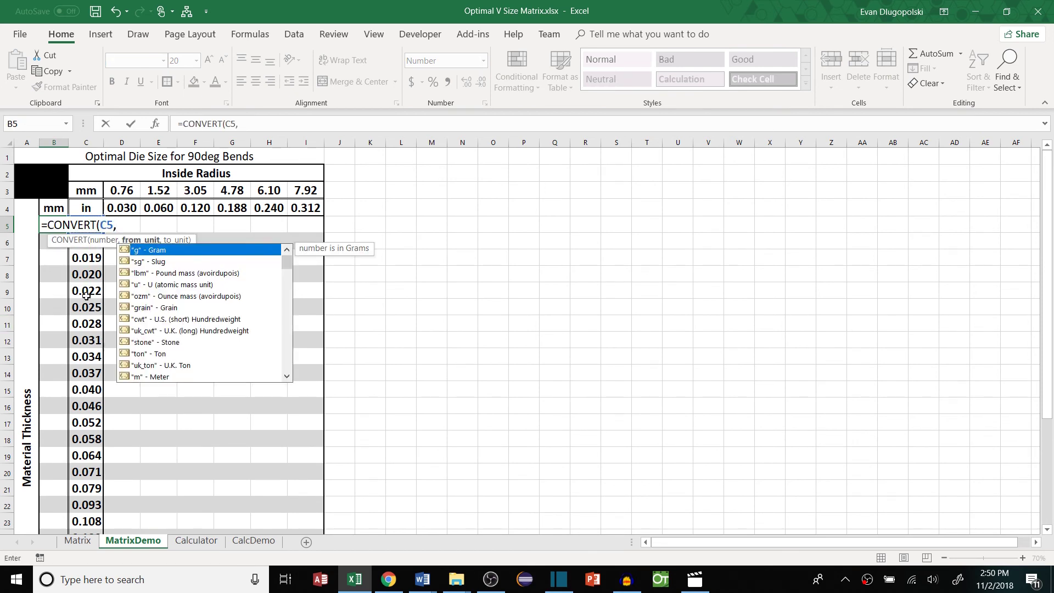
{"action": "left_click", "coordinate": [87, 207]}
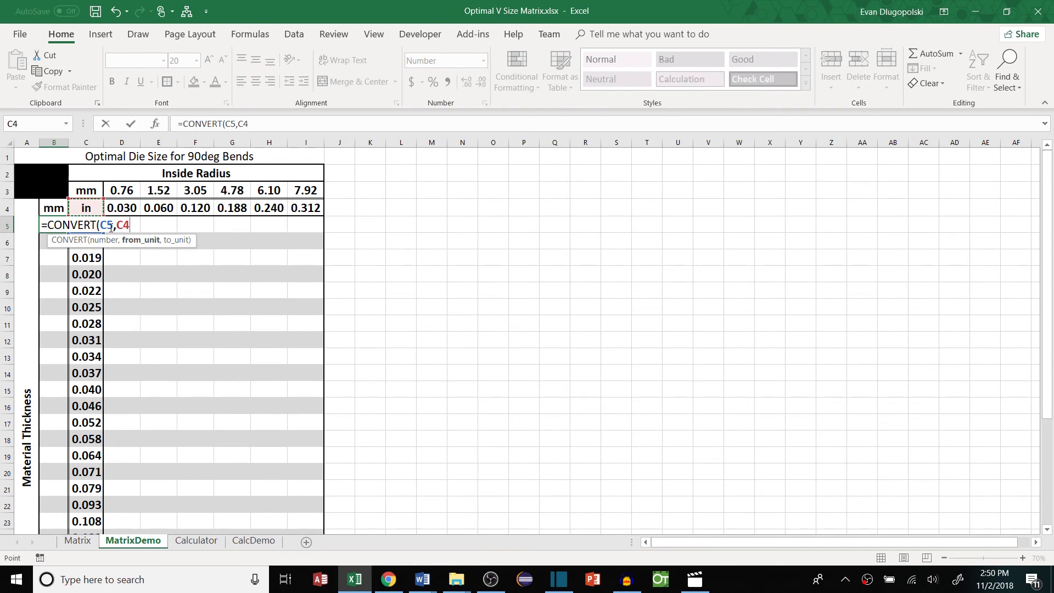
{"action": "key", "text": "F4"}
{"action": "type", "text": ","}
{"action": "left_click", "coordinate": [54, 212]}
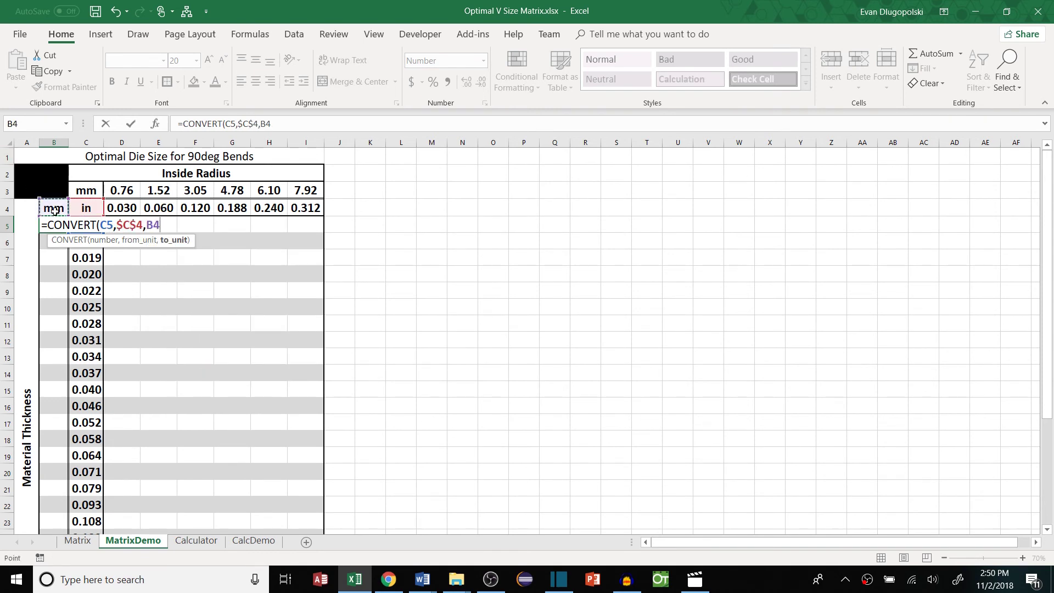
{"action": "key", "text": "F4"}
{"action": "key", "text": "Return"}
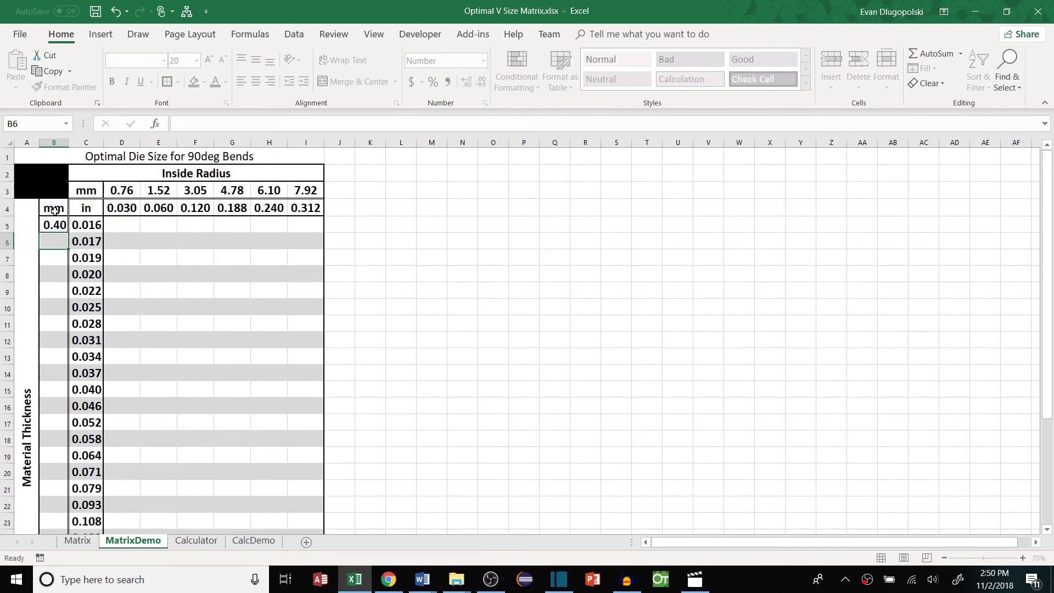
Fill B5 down column B without formatting and check the copied formulas in B5 and B16
{"action": "left_click", "coordinate": [54, 224]}
{"action": "left_click_drag", "start_coordinate": [68, 233], "coordinate": [70, 496]}
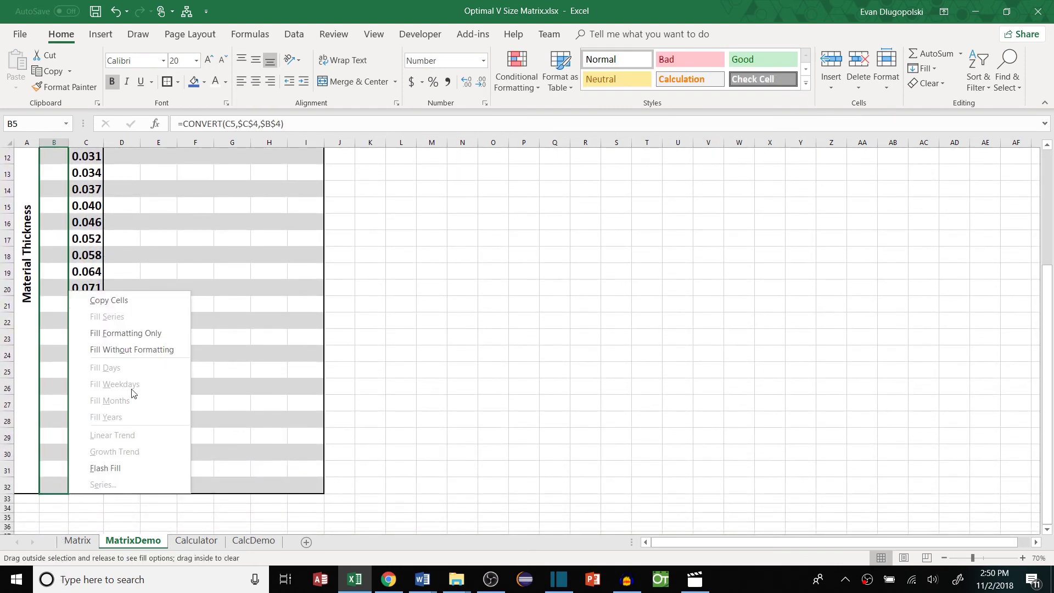
{"action": "left_click", "coordinate": [137, 349]}
{"action": "left_click", "coordinate": [163, 351]}
{"action": "scroll", "coordinate": [163, 350], "scroll_direction": "up", "scroll_amount": 4}
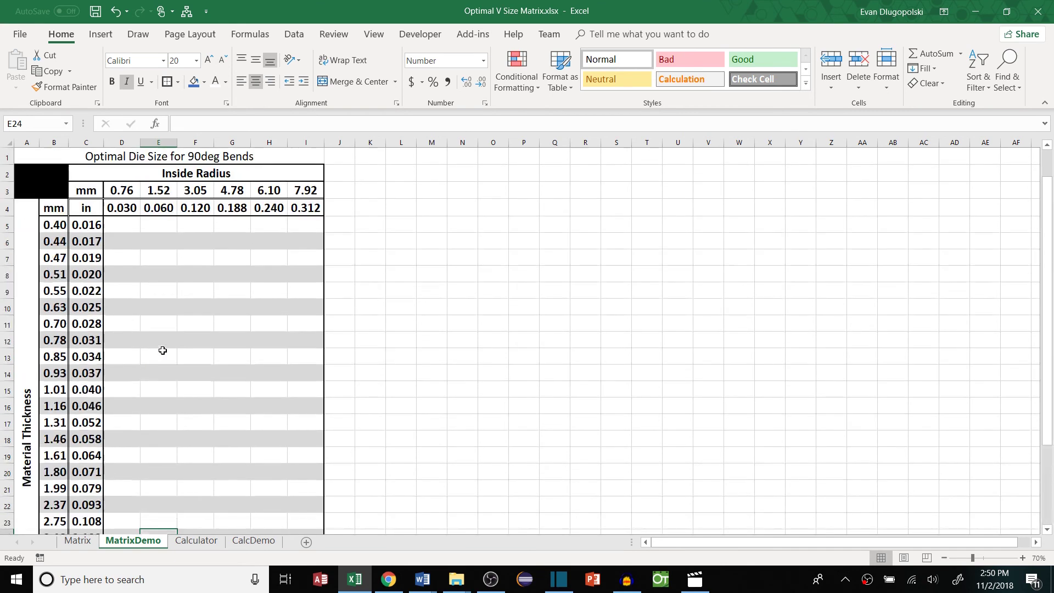
{"action": "left_click", "coordinate": [59, 225]}
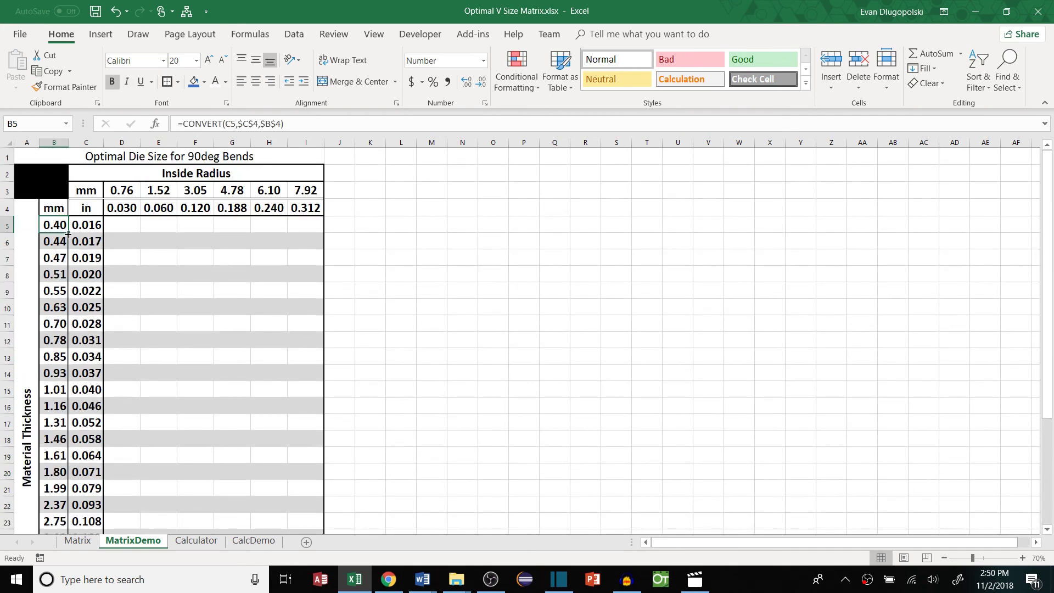
{"action": "scroll", "coordinate": [68, 234], "scroll_direction": "down", "scroll_amount": 3}
{"action": "left_click", "coordinate": [55, 254]}
{"action": "scroll", "coordinate": [82, 242], "scroll_direction": "up", "scroll_amount": 3}
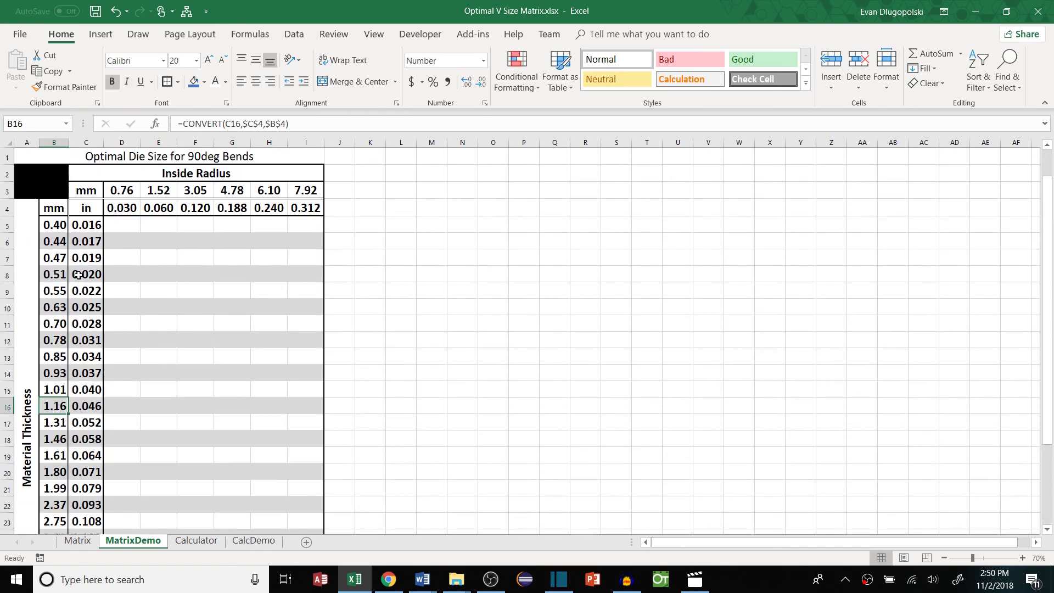
{"action": "left_click", "coordinate": [93, 230]}
Review the matrix layout: Inside Radius headings, Material Thickness labels and empty result cells
{"action": "left_click", "coordinate": [129, 227]}
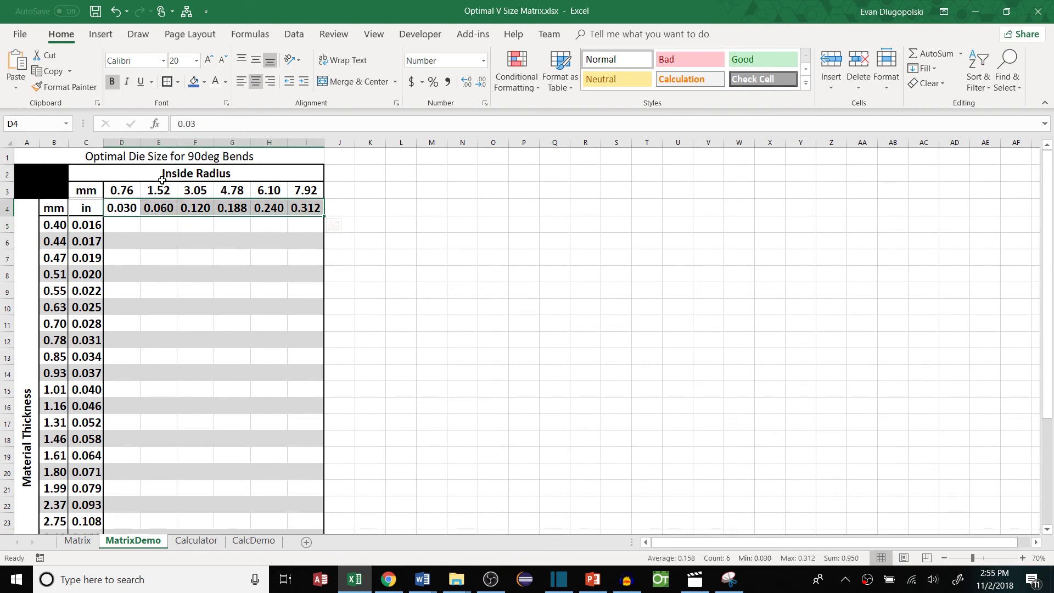
{"action": "left_click", "coordinate": [164, 174]}
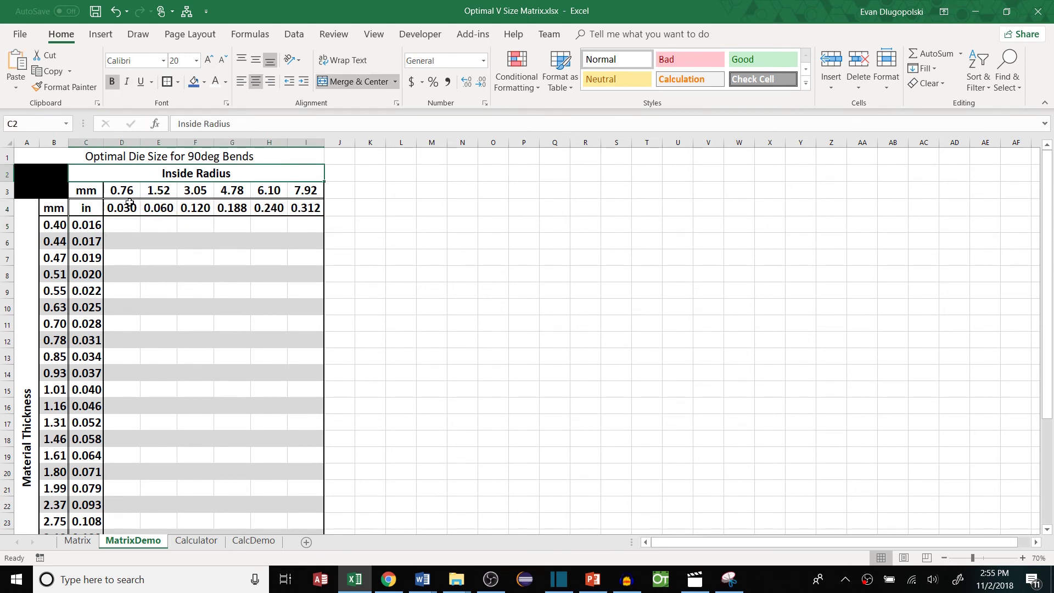
{"action": "left_click_drag", "start_coordinate": [128, 205], "coordinate": [306, 207]}
{"action": "left_click", "coordinate": [229, 237]}
{"action": "scroll", "coordinate": [229, 237], "scroll_direction": "down", "scroll_amount": 1}
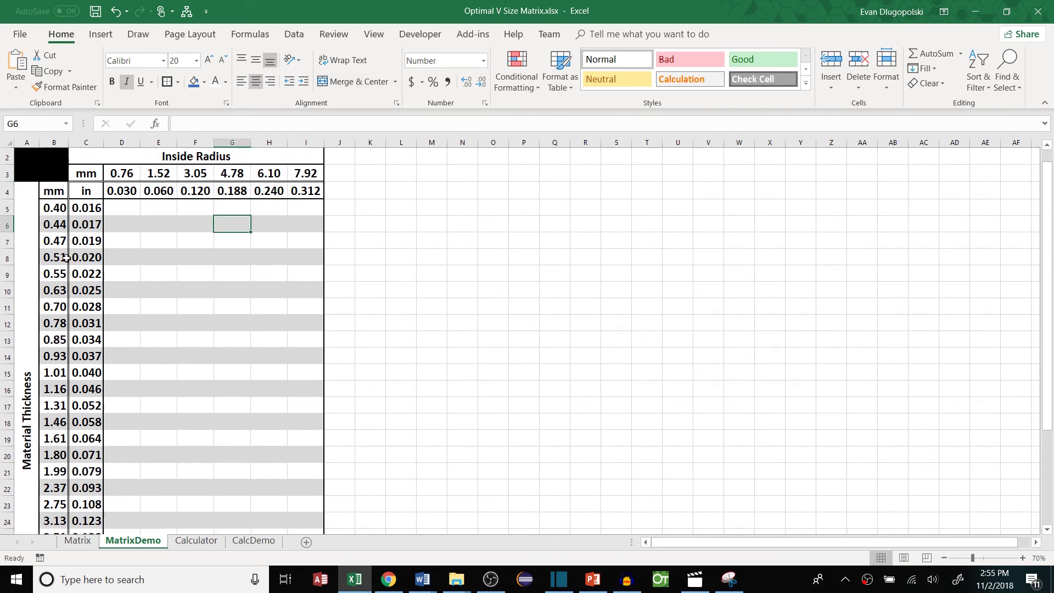
{"action": "left_click", "coordinate": [23, 320]}
{"action": "left_click_drag", "start_coordinate": [92, 173], "coordinate": [154, 409]}
{"action": "left_click", "coordinate": [159, 305]}
{"action": "scroll", "coordinate": [203, 236], "scroll_direction": "up", "scroll_amount": 1}
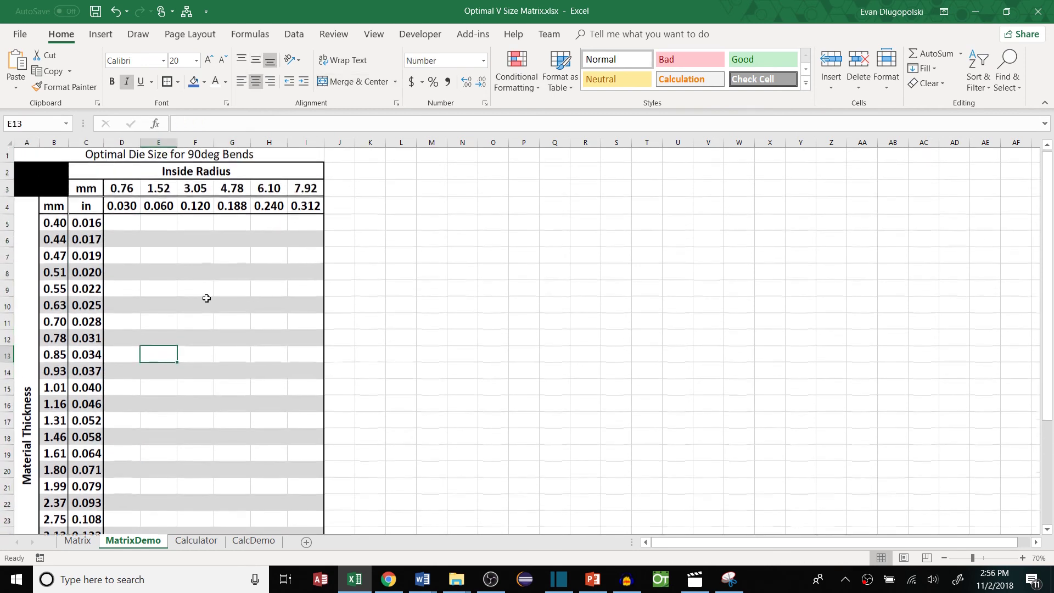
{"action": "left_click", "coordinate": [123, 225]}
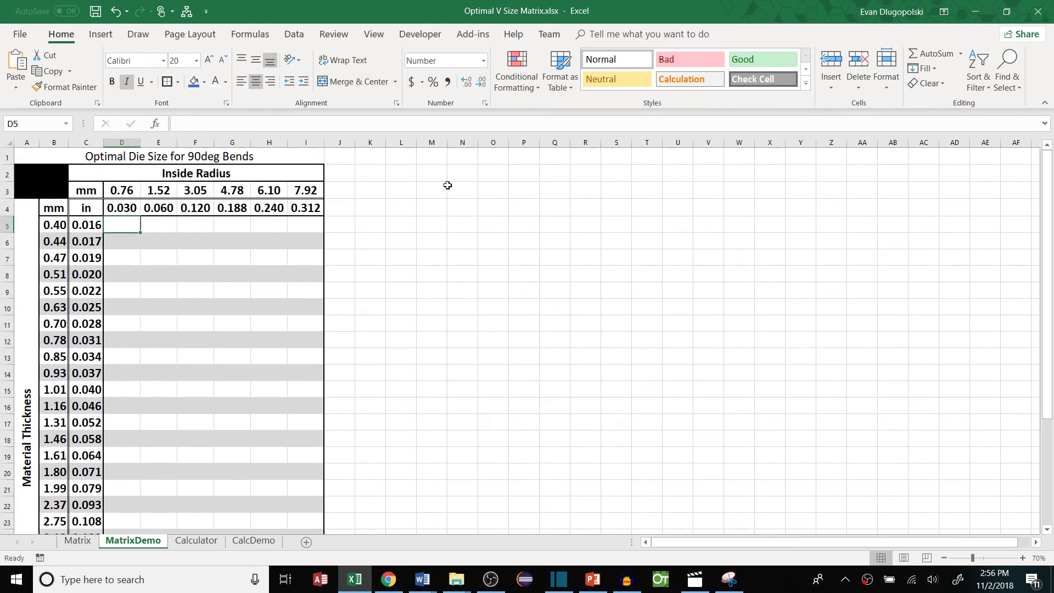
Paste the V-die formula picture beside the matrix and position it
{"action": "left_click", "coordinate": [585, 208]}
{"action": "key", "text": "ctrl+v"}
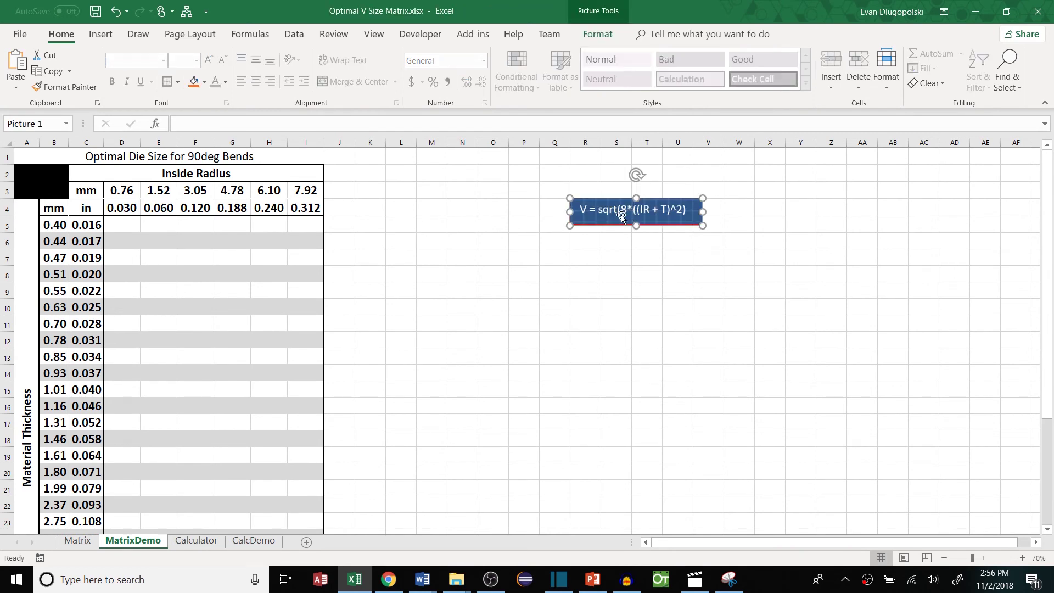
{"action": "left_click_drag", "start_coordinate": [697, 220], "coordinate": [822, 231]}
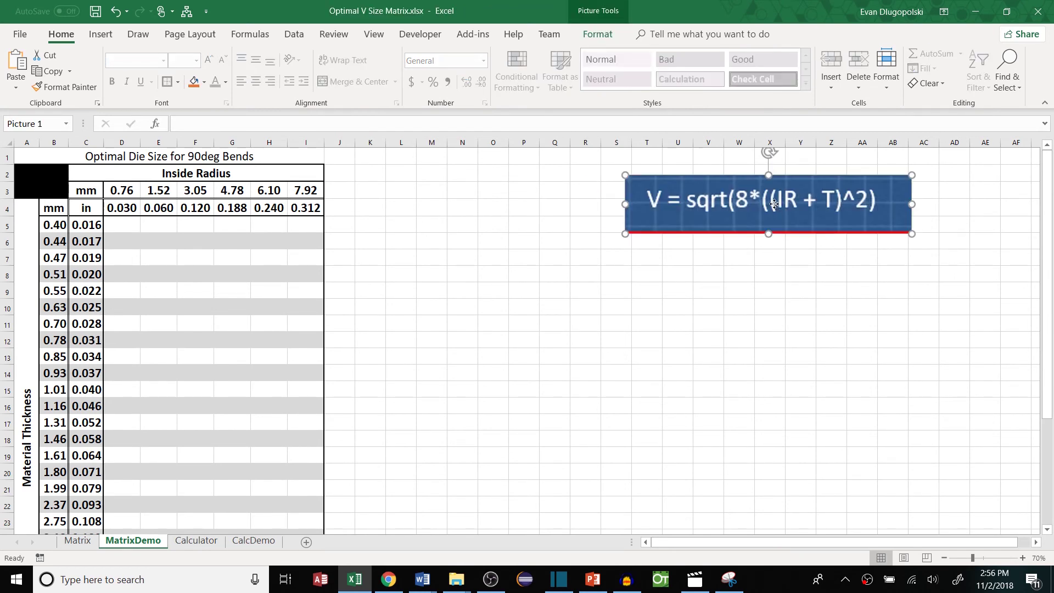
{"action": "left_click_drag", "start_coordinate": [770, 207], "coordinate": [750, 219]}
{"action": "left_click", "coordinate": [741, 290]}
{"action": "left_click", "coordinate": [669, 216]}
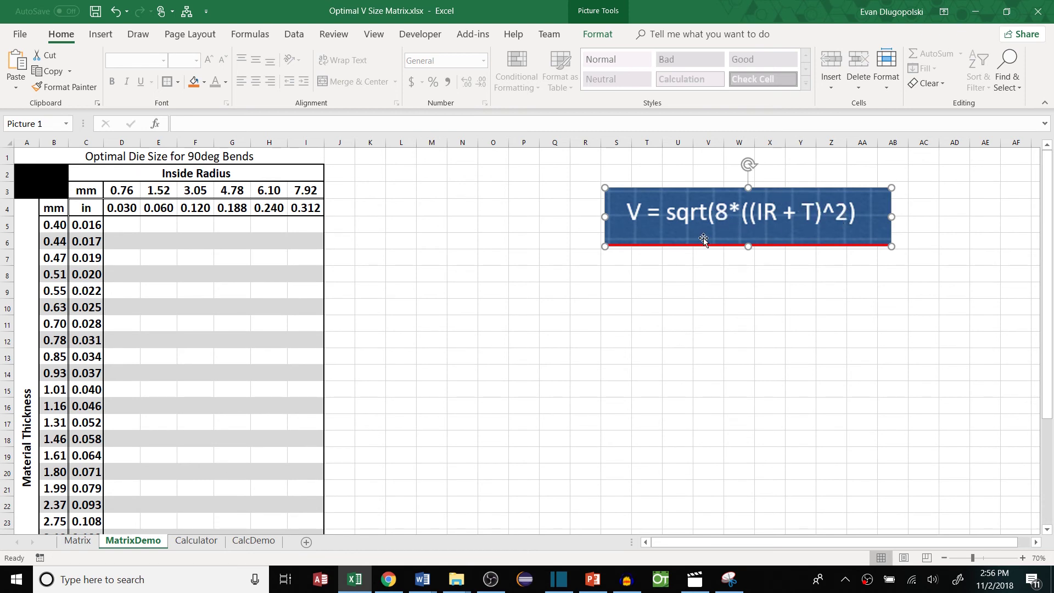
{"action": "left_click", "coordinate": [106, 244]}
Enter =SQRT(8*((D4+C5)^2)) in D5 and accept Excel's correction, giving 0.129
{"action": "key", "text": "Up"}
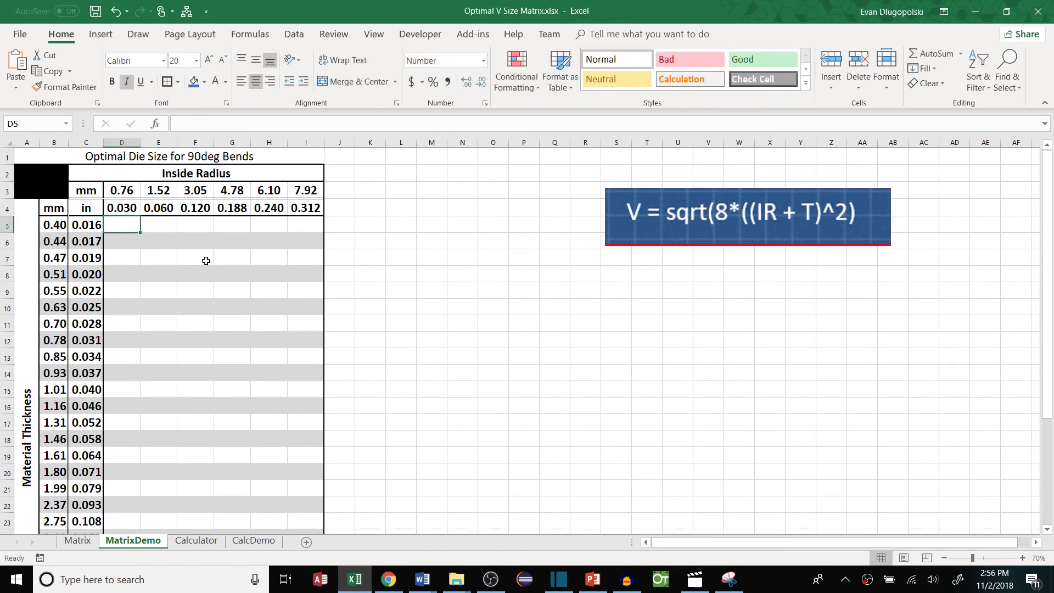
{"action": "type", "text": "=sq"}
{"action": "key", "text": "Tab"}
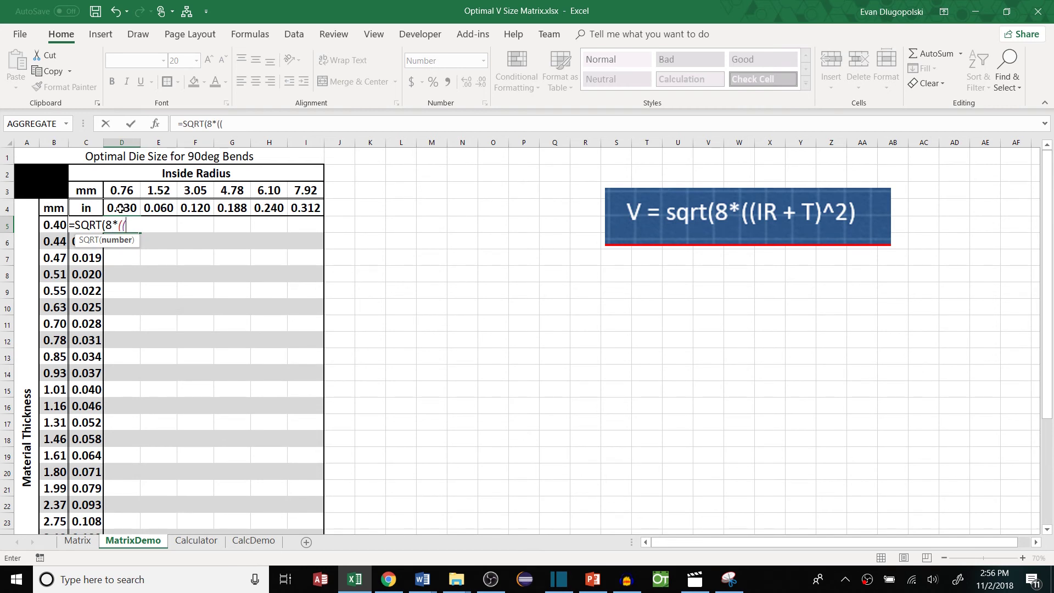
{"action": "left_click", "coordinate": [121, 208]}
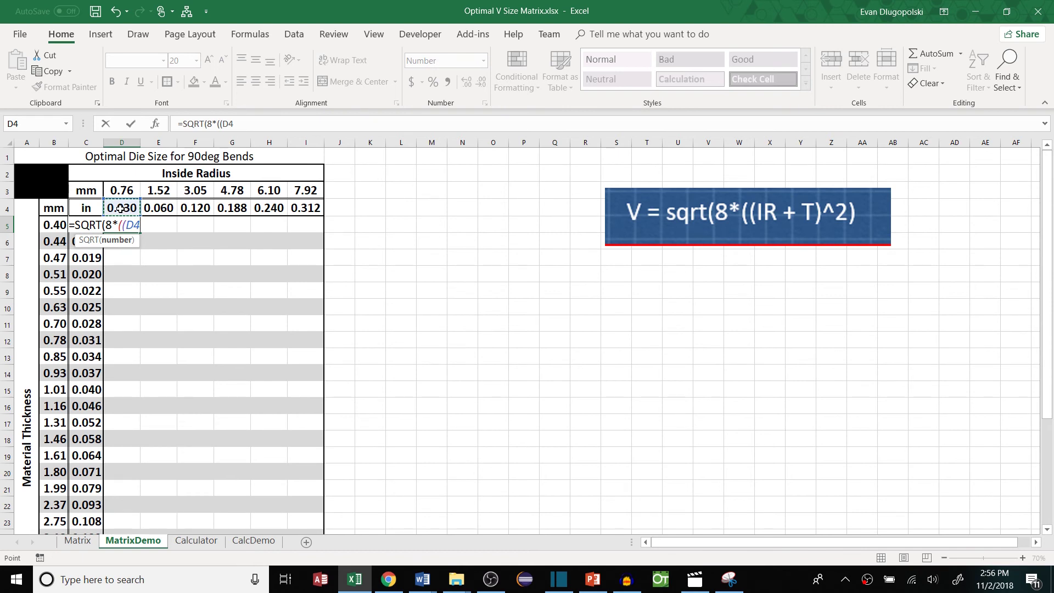
{"action": "type", "text": "+/"}
{"action": "left_click", "coordinate": [89, 220]}
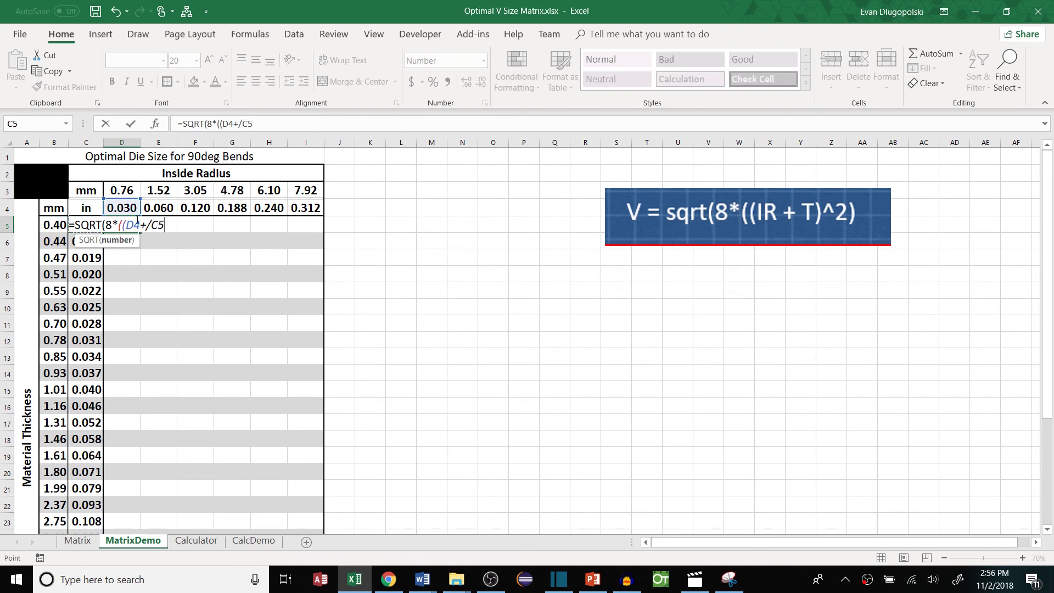
{"action": "left_click", "coordinate": [150, 225]}
{"action": "key", "text": "BackSpace"}
{"action": "type", "text": ")^2"}
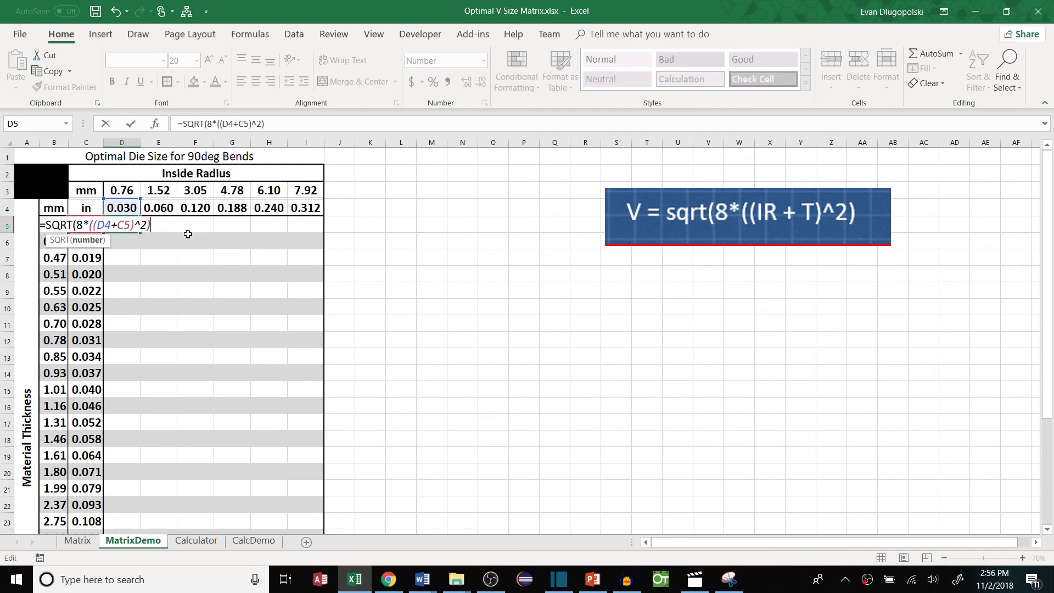
{"action": "key", "text": "Return"}
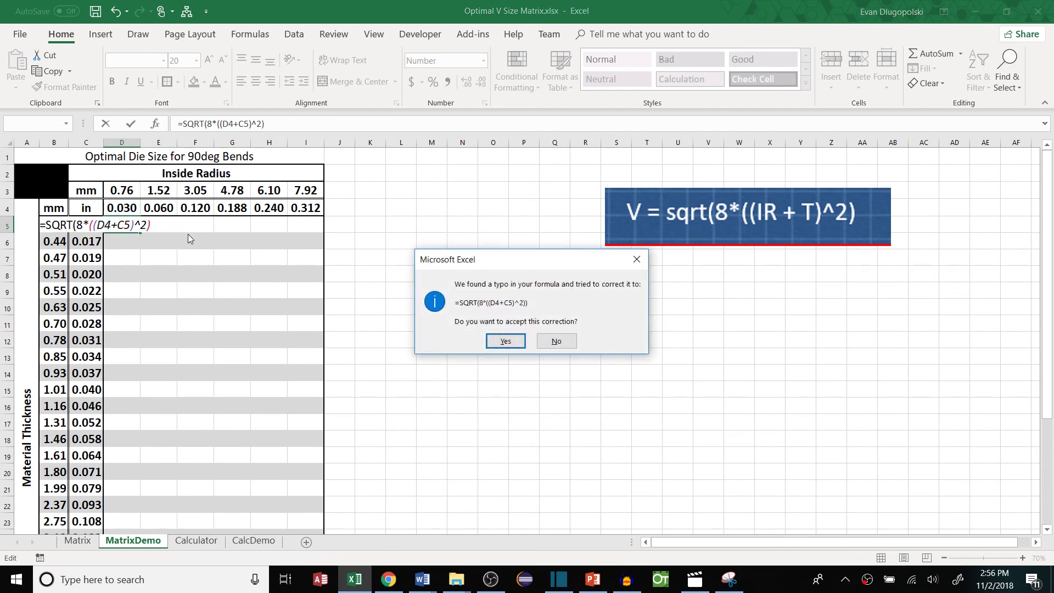
{"action": "key", "text": "Return"}
{"action": "left_click", "coordinate": [188, 234]}
{"action": "left_click", "coordinate": [126, 225]}
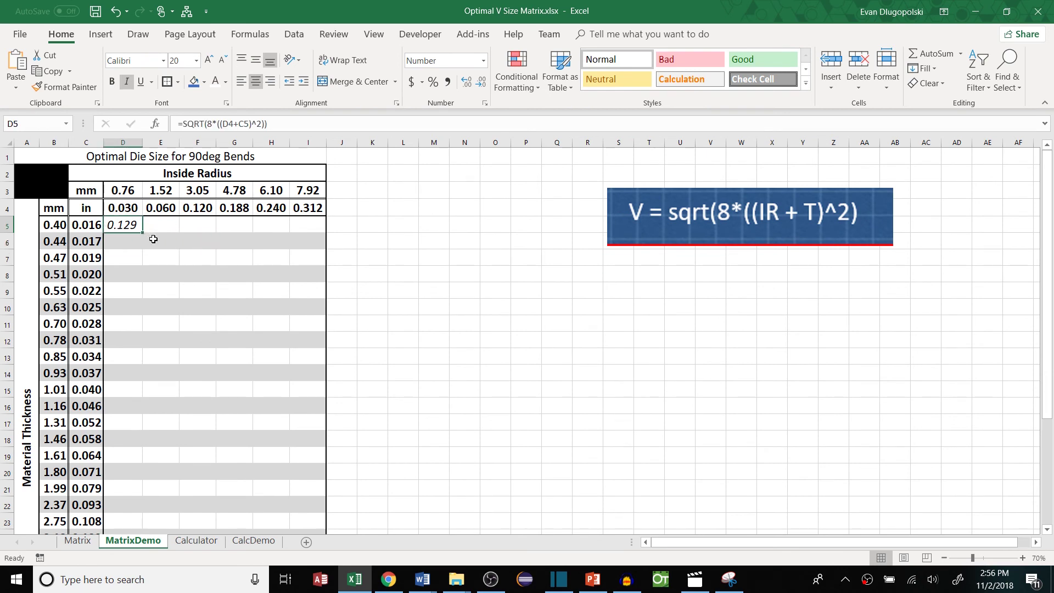
Change D5's references to D$4 and $C5, giving =SQRT(8*((D$4+$C5)^2))
{"action": "left_click", "coordinate": [236, 123]}
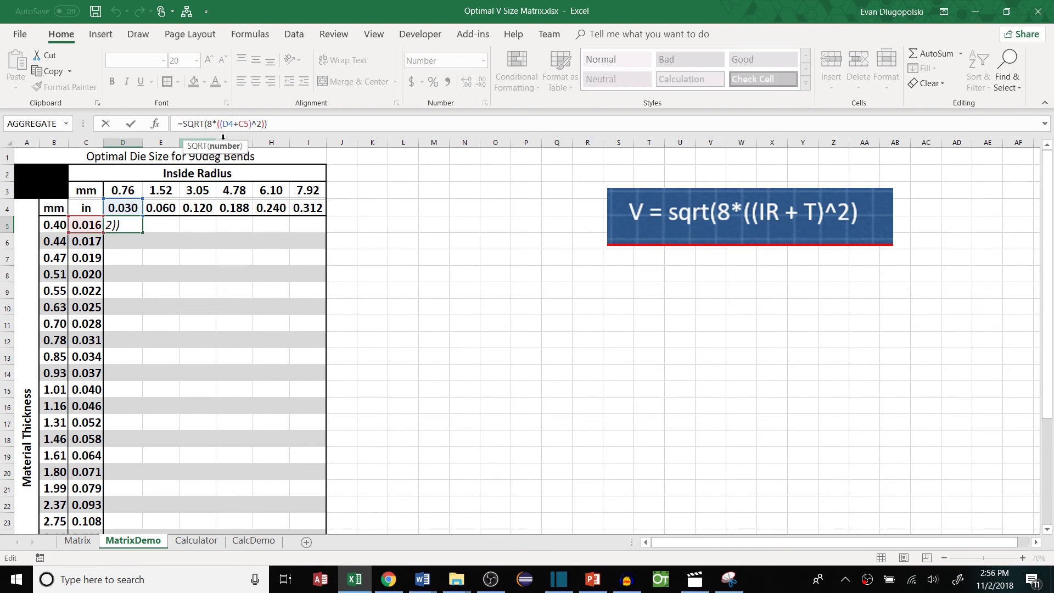
{"action": "key", "text": "F4"}
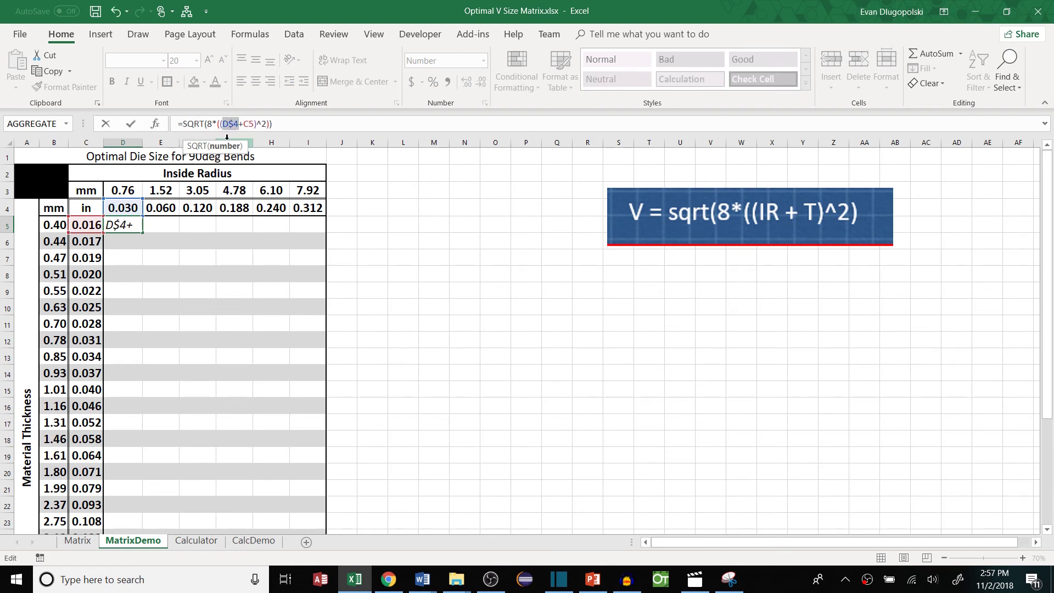
{"action": "key", "text": "Return"}
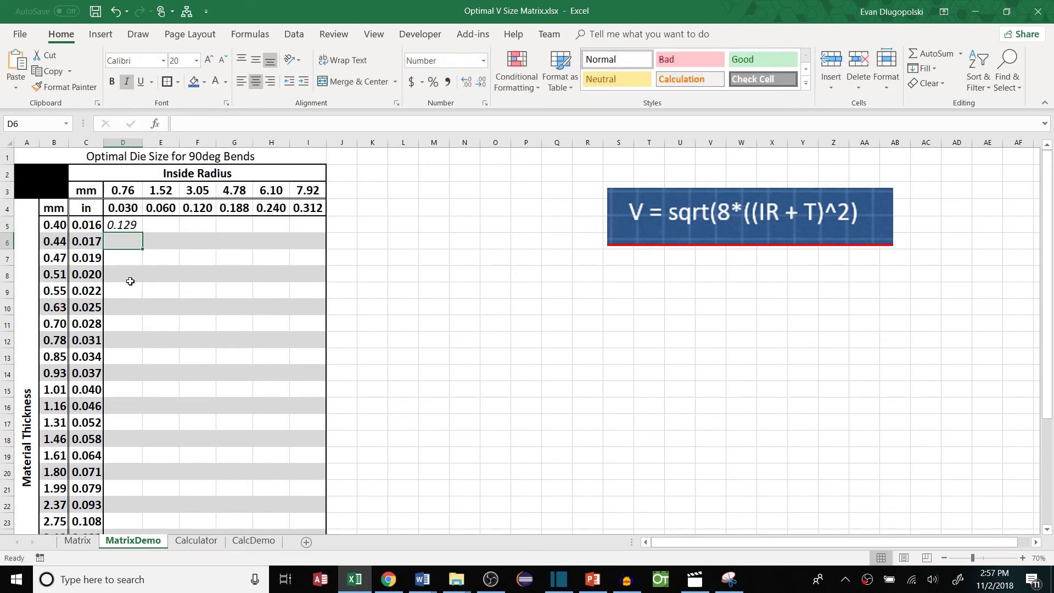
{"action": "left_click", "coordinate": [120, 229]}
{"action": "left_click", "coordinate": [252, 124]}
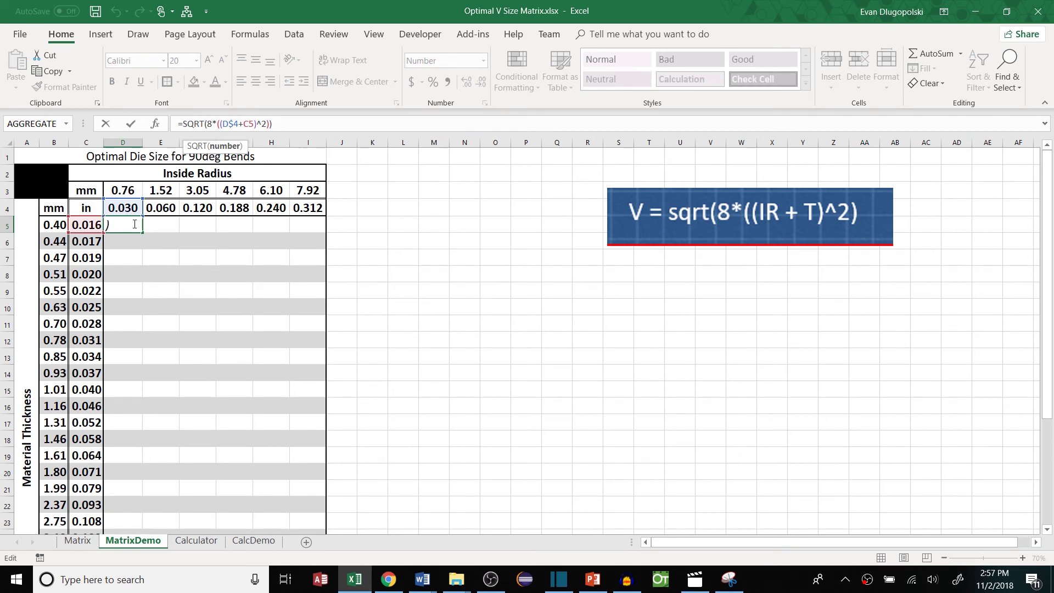
{"action": "key", "text": "F4"}
{"action": "key", "text": "F4"}
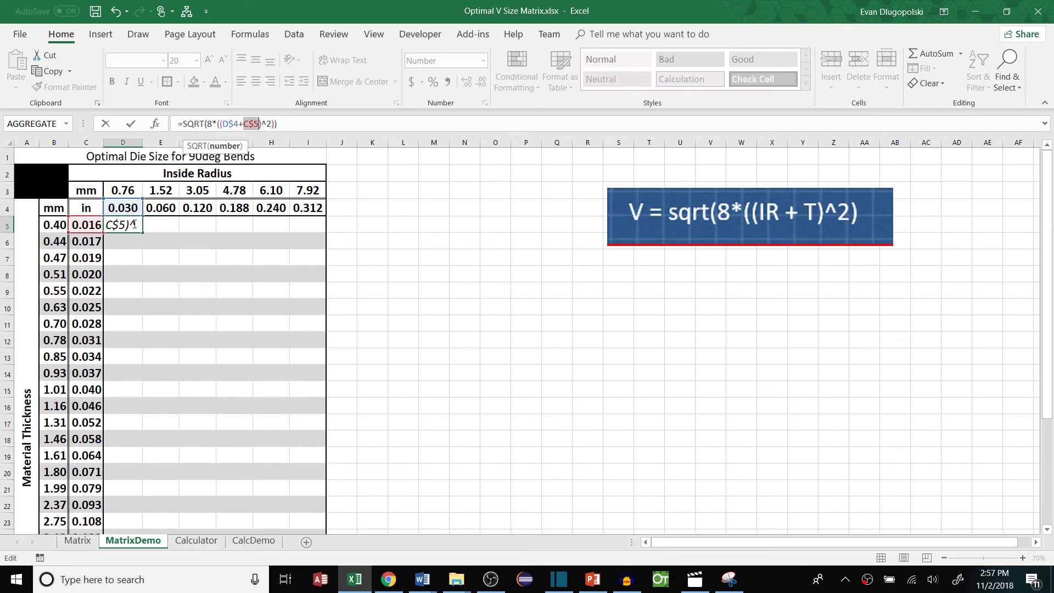
{"action": "key", "text": "F4"}
{"action": "key", "text": "ctrl+Return"}
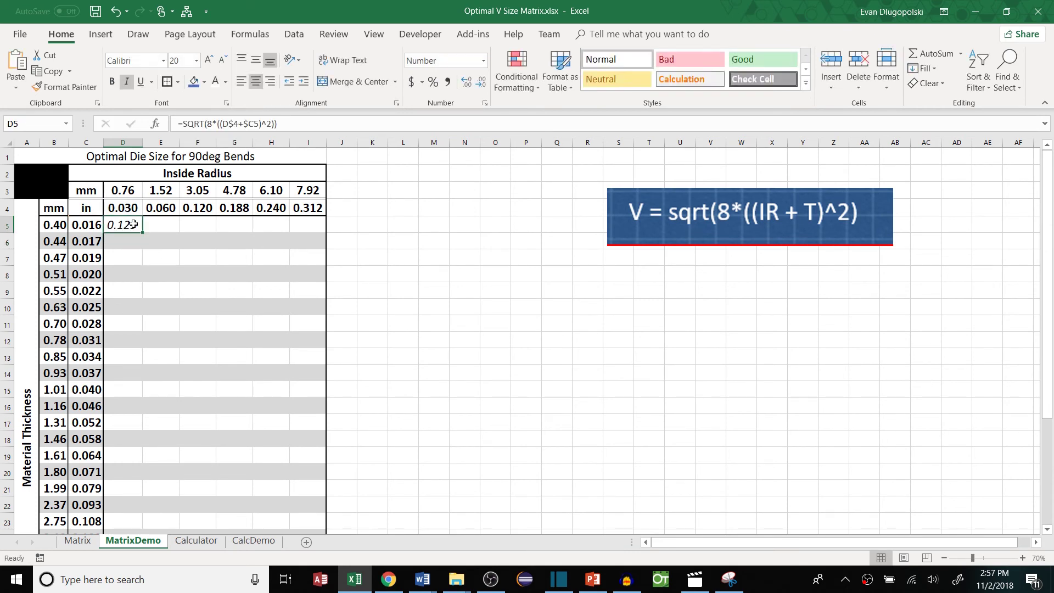
Fill D5 across to I5 and down to row 32 without formatting, keeping the banding
{"action": "left_click_drag", "start_coordinate": [142, 231], "coordinate": [321, 235]}
{"action": "left_click", "coordinate": [371, 296]}
{"action": "left_click", "coordinate": [234, 257]}
{"action": "left_click_drag", "start_coordinate": [123, 225], "coordinate": [286, 519]}
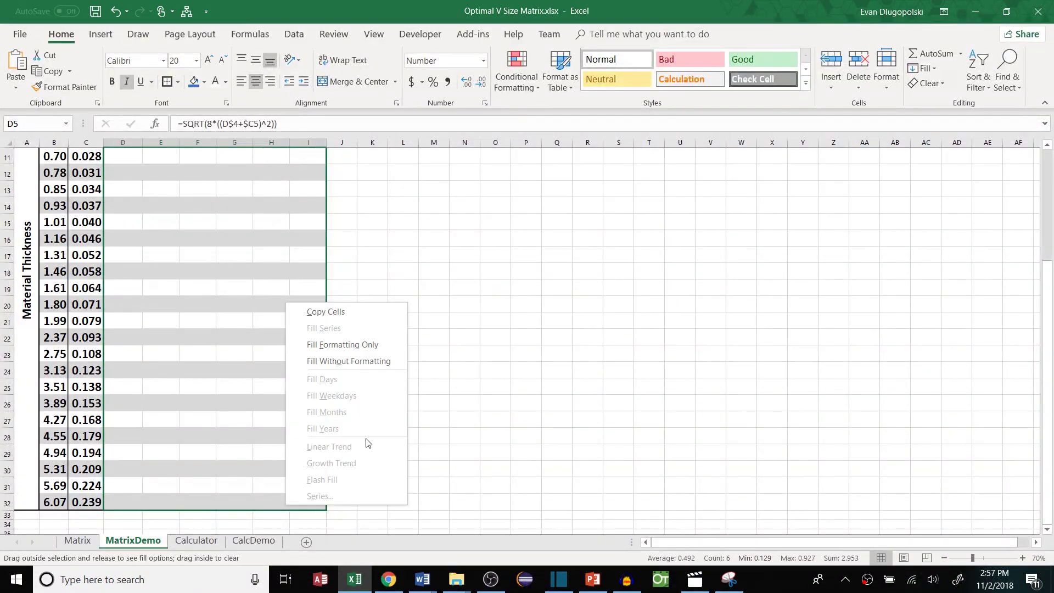
{"action": "left_click", "coordinate": [357, 360]}
{"action": "left_click", "coordinate": [197, 287]}
Check the copied formulas in F6, D5 and F18 against the radius values in row 4
{"action": "scroll", "coordinate": [196, 287], "scroll_direction": "up", "scroll_amount": 4}
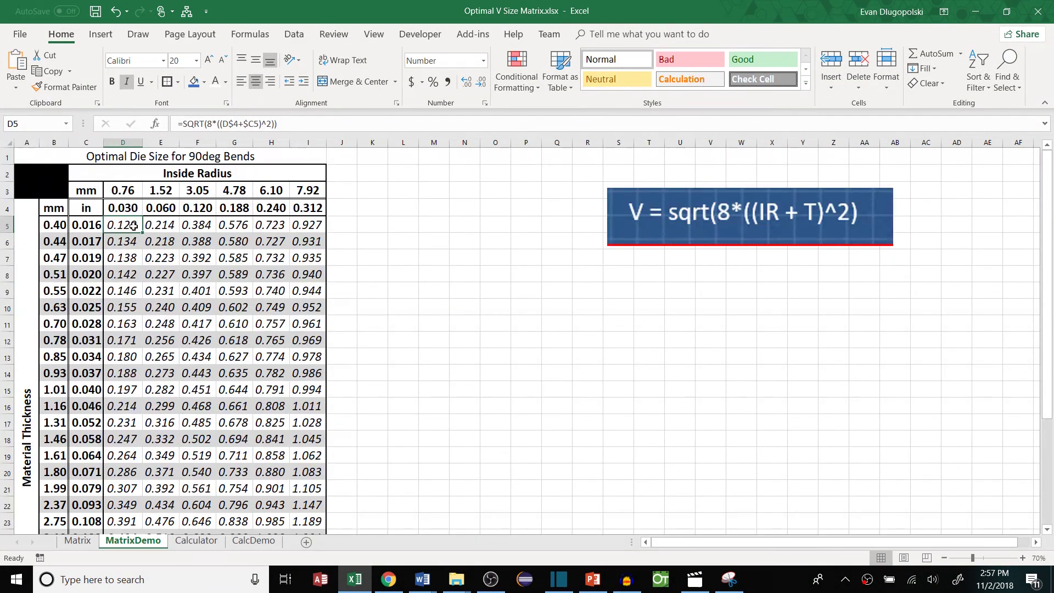
{"action": "left_click", "coordinate": [202, 240]}
{"action": "scroll", "coordinate": [202, 240], "scroll_direction": "down", "scroll_amount": 5}
{"action": "scroll", "coordinate": [165, 235], "scroll_direction": "up", "scroll_amount": 5}
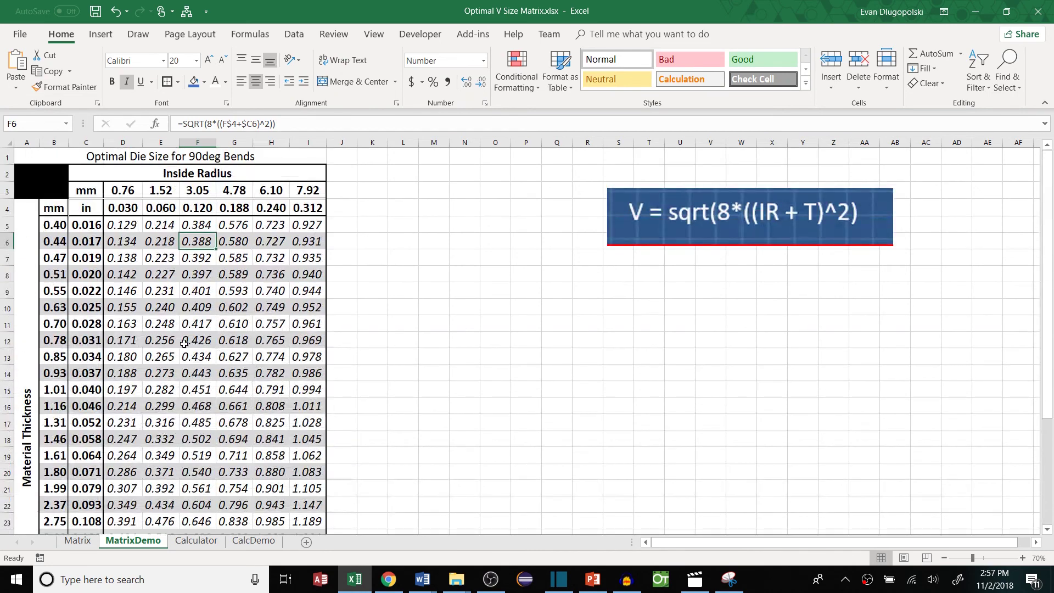
{"action": "left_click", "coordinate": [126, 229]}
{"action": "left_click", "coordinate": [134, 205]}
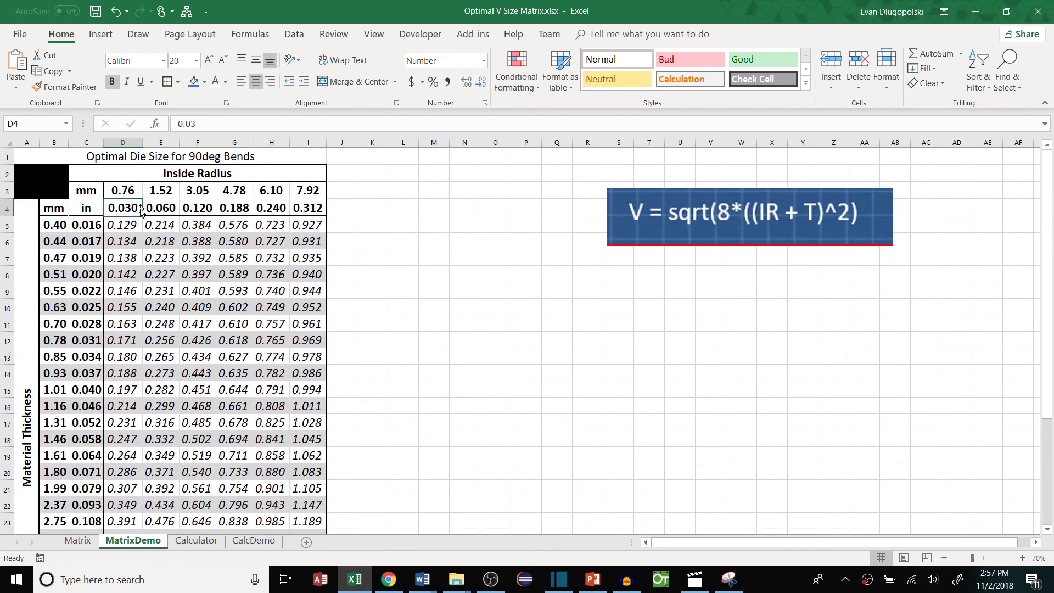
{"action": "left_click", "coordinate": [210, 214]}
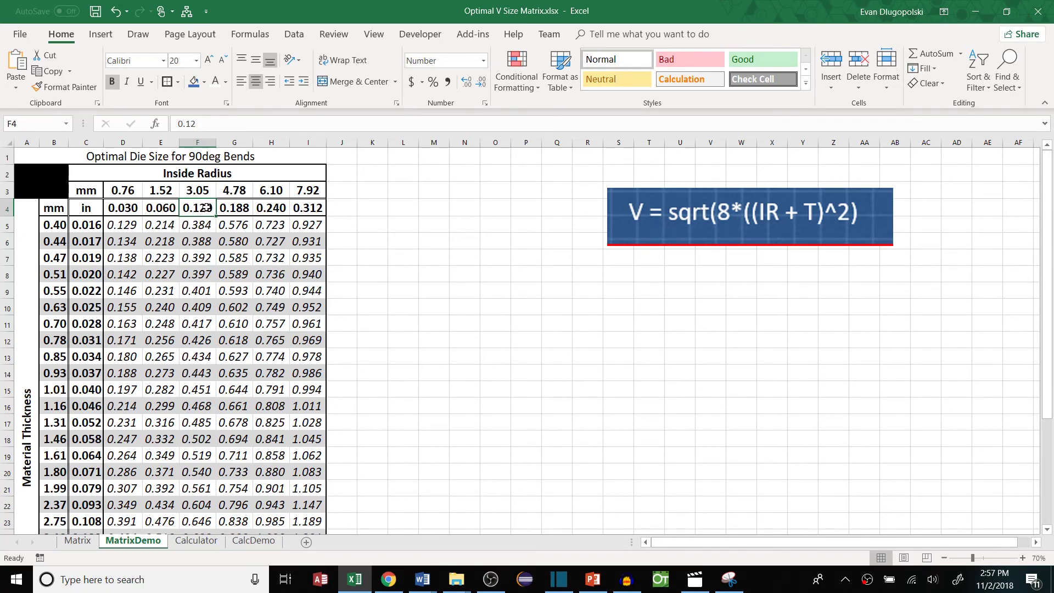
{"action": "left_click", "coordinate": [197, 143]}
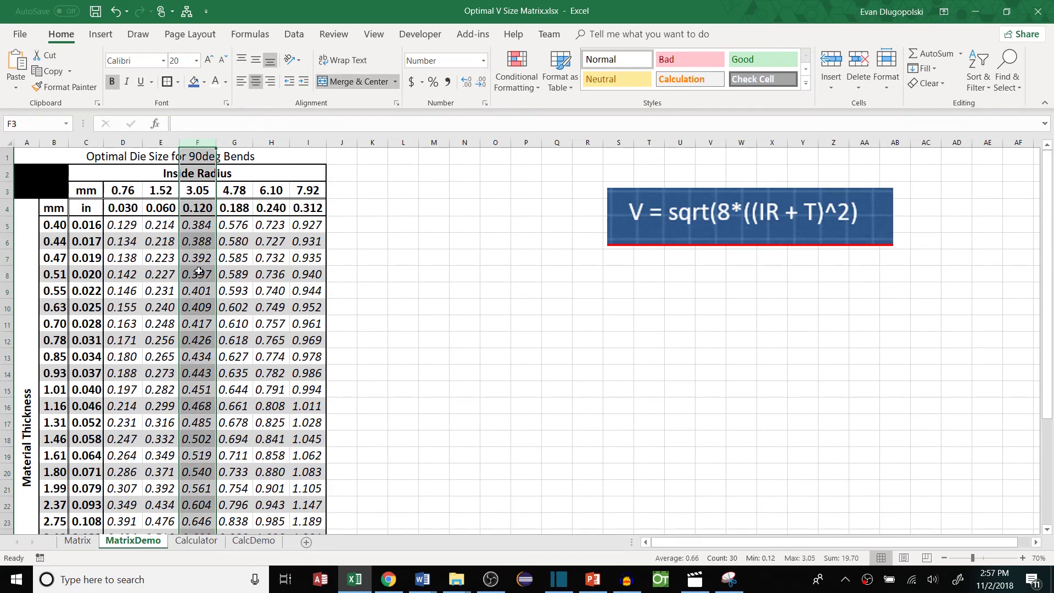
{"action": "scroll", "coordinate": [200, 278], "scroll_direction": "down", "scroll_amount": 2}
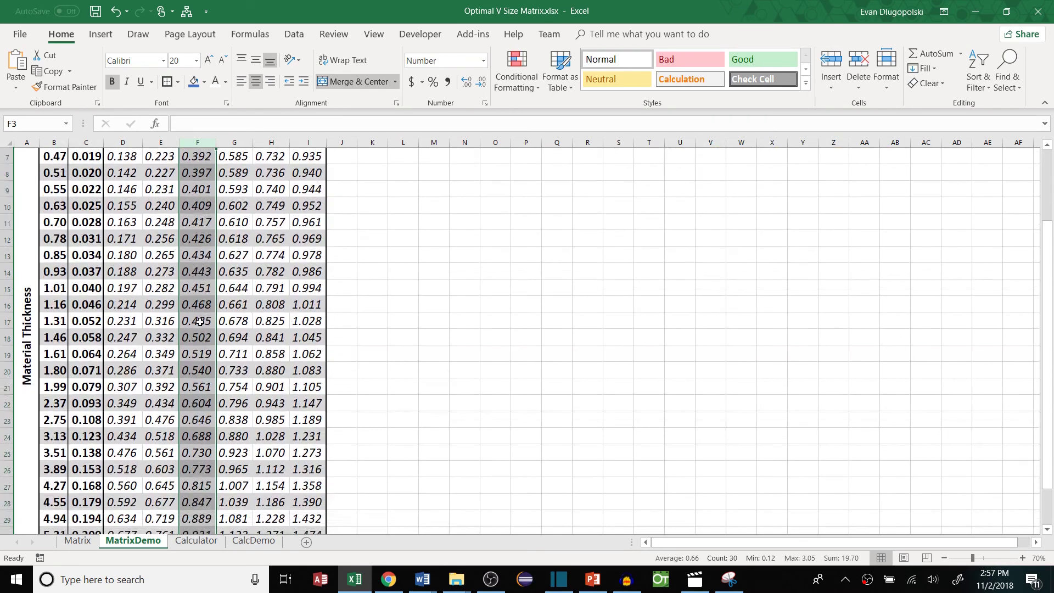
{"action": "scroll", "coordinate": [200, 321], "scroll_direction": "down", "scroll_amount": 1}
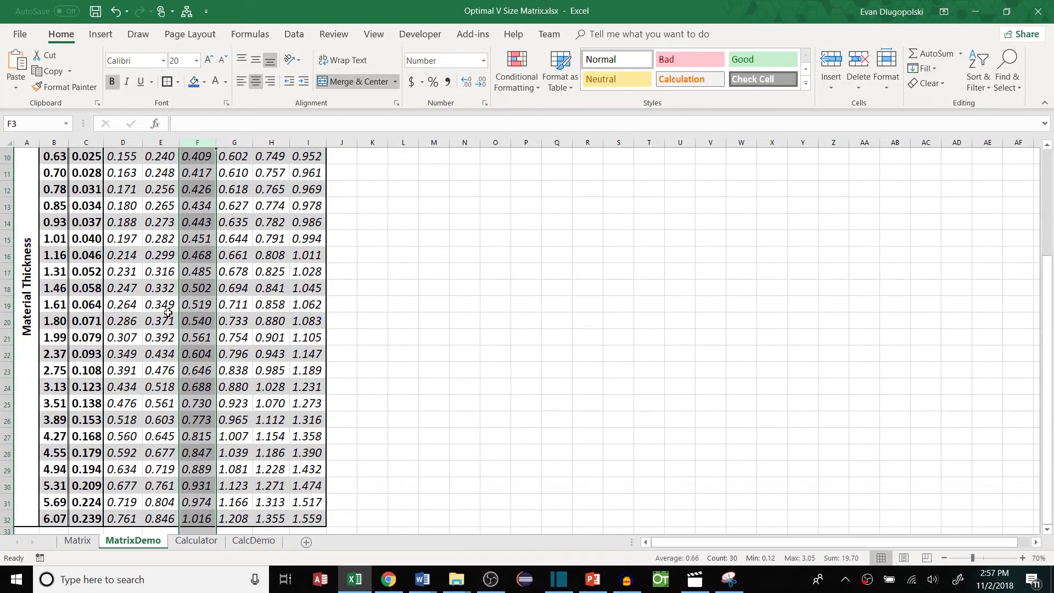
{"action": "left_click", "coordinate": [202, 289], "text": "ctrl"}
{"action": "left_click", "coordinate": [206, 288]}
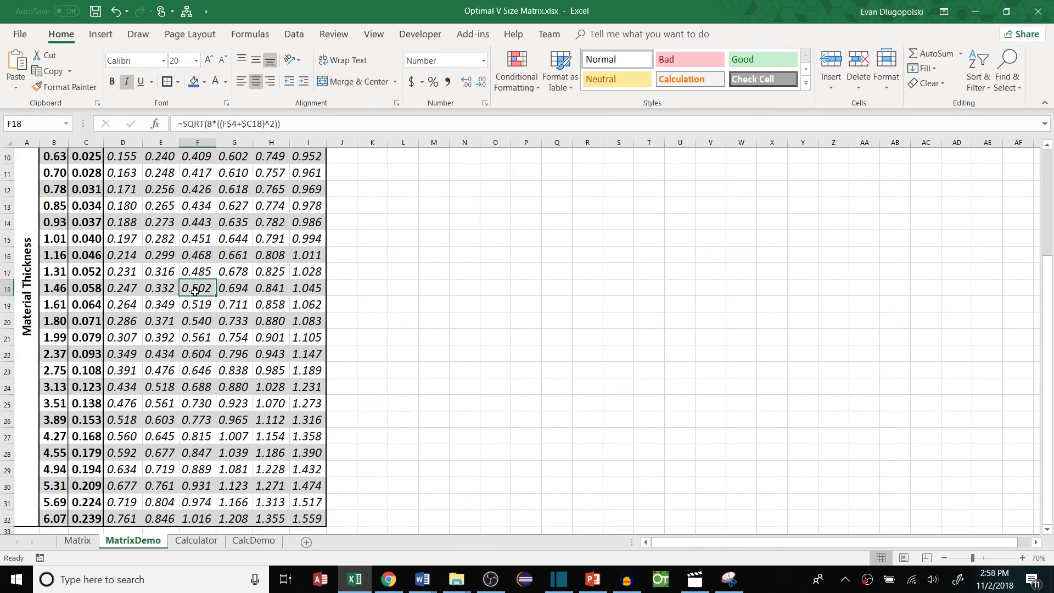
{"action": "scroll", "coordinate": [342, 262], "scroll_direction": "up", "scroll_amount": 3}
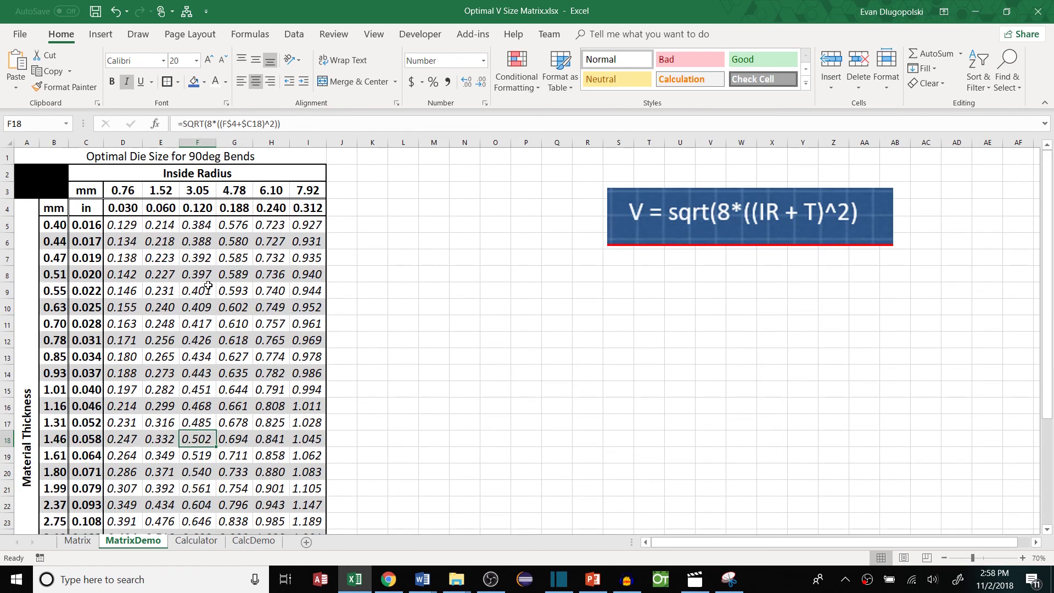
{"action": "scroll", "coordinate": [201, 282], "scroll_direction": "down", "scroll_amount": 3}
{"action": "scroll", "coordinate": [202, 282], "scroll_direction": "up", "scroll_amount": 3}
Select the full result range and verify G18 holds =SQRT(8*((G$4+$C18)^2)), returning 0.694
{"action": "left_click", "coordinate": [125, 227]}
{"action": "left_click_drag", "start_coordinate": [125, 227], "coordinate": [308, 259]}
{"action": "key", "text": "ctrl+shift+Down"}
{"action": "scroll", "coordinate": [260, 185], "scroll_direction": "up", "scroll_amount": 2}
{"action": "scroll", "coordinate": [260, 185], "scroll_direction": "up", "scroll_amount": 1}
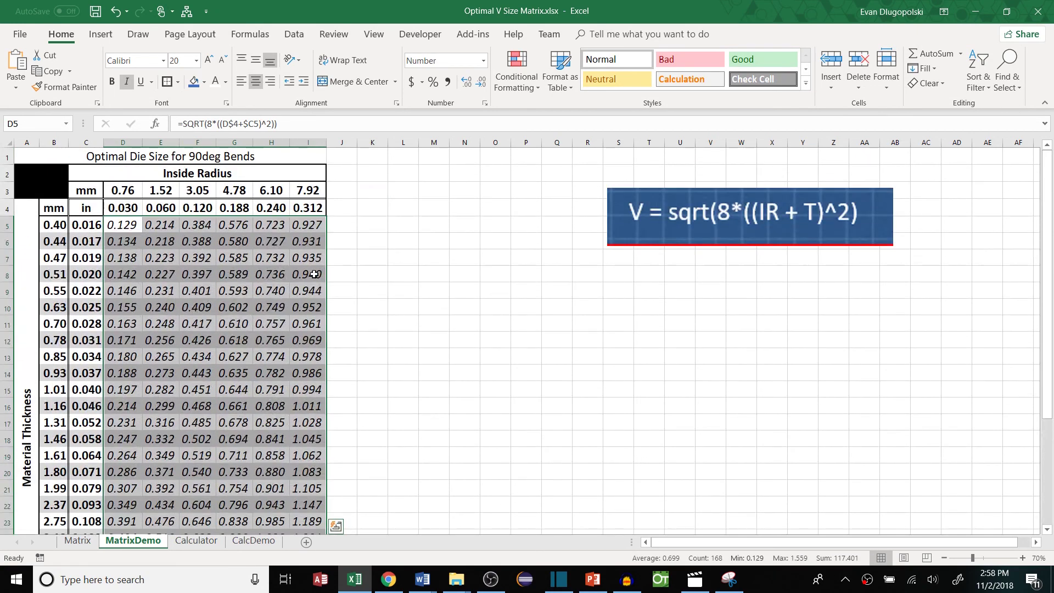
{"action": "left_click", "coordinate": [306, 260]}
{"action": "scroll", "coordinate": [252, 283], "scroll_direction": "down", "scroll_amount": 2}
{"action": "left_click", "coordinate": [233, 337]}
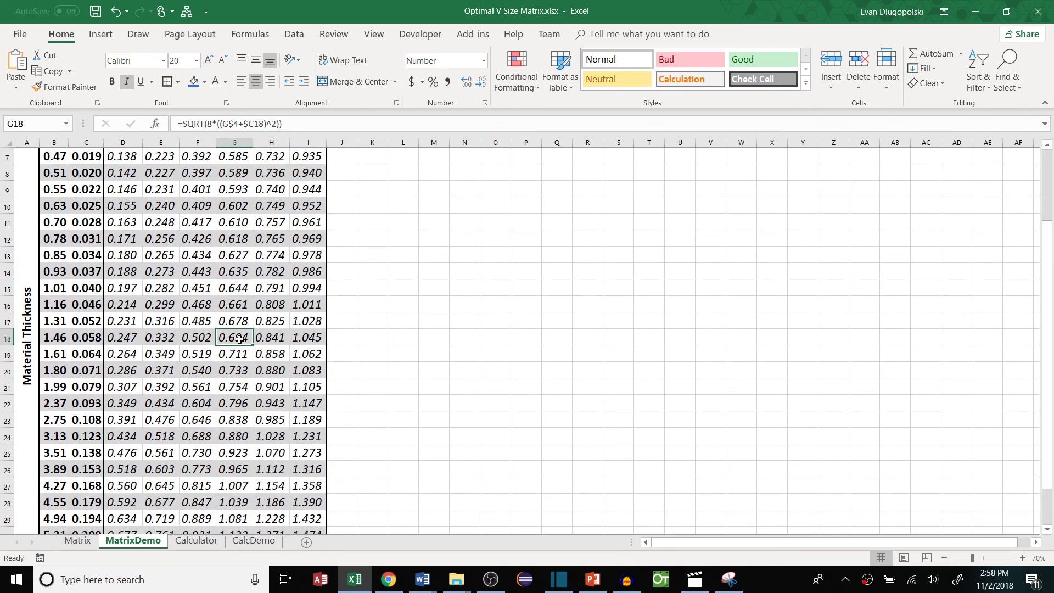
{"action": "scroll", "coordinate": [247, 339], "scroll_direction": "up", "scroll_amount": 2}
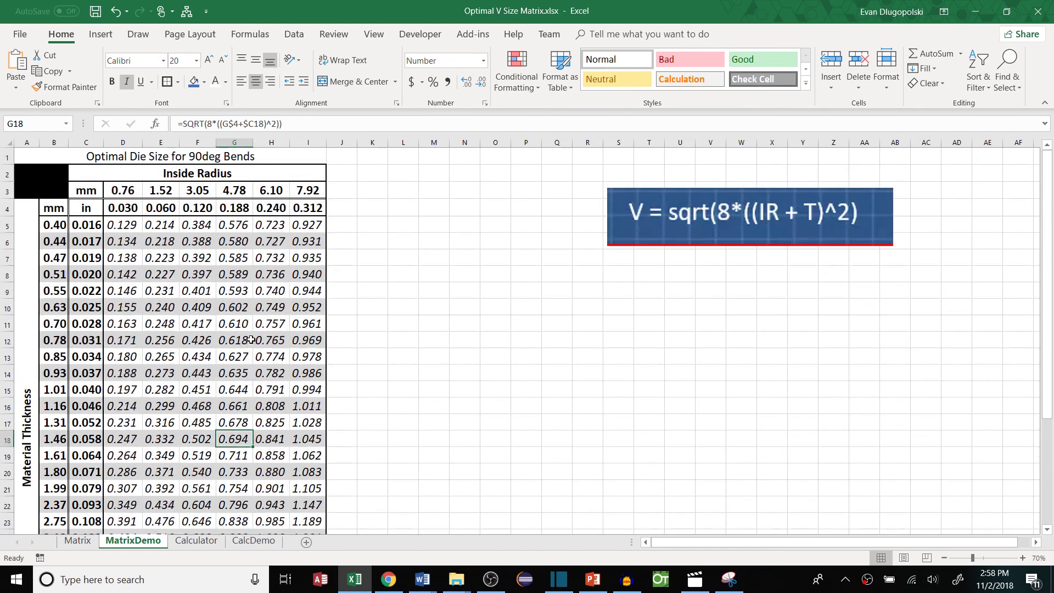
{"action": "scroll", "coordinate": [249, 339], "scroll_direction": "down", "scroll_amount": 1}
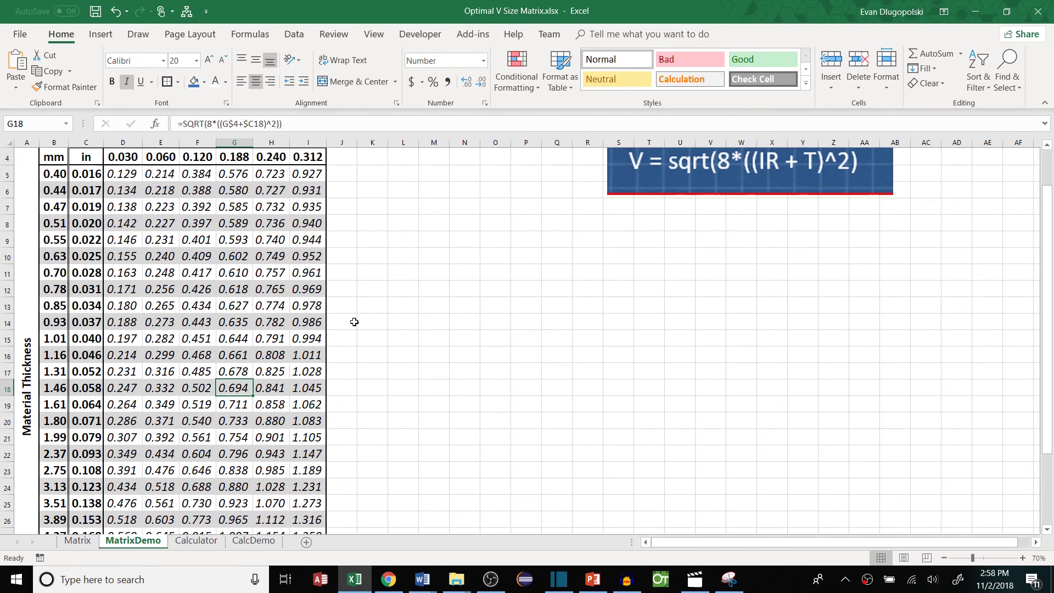
{"action": "scroll", "coordinate": [384, 285], "scroll_direction": "up", "scroll_amount": 1}
{"action": "left_click", "coordinate": [406, 225]}
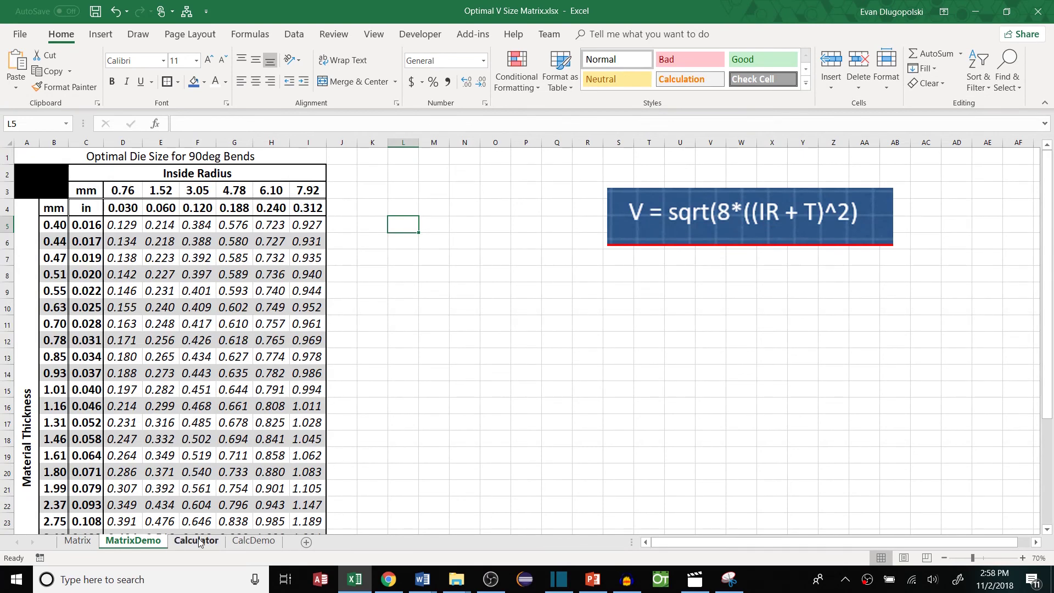
Copy the Die List values from the Matrix sheet and paste them beside the MatrixDemo table
{"action": "left_click", "coordinate": [77, 541]}
{"action": "left_click_drag", "start_coordinate": [412, 174], "coordinate": [414, 325]}
{"action": "key", "text": "ctrl+c"}
{"action": "left_click", "coordinate": [133, 541]}
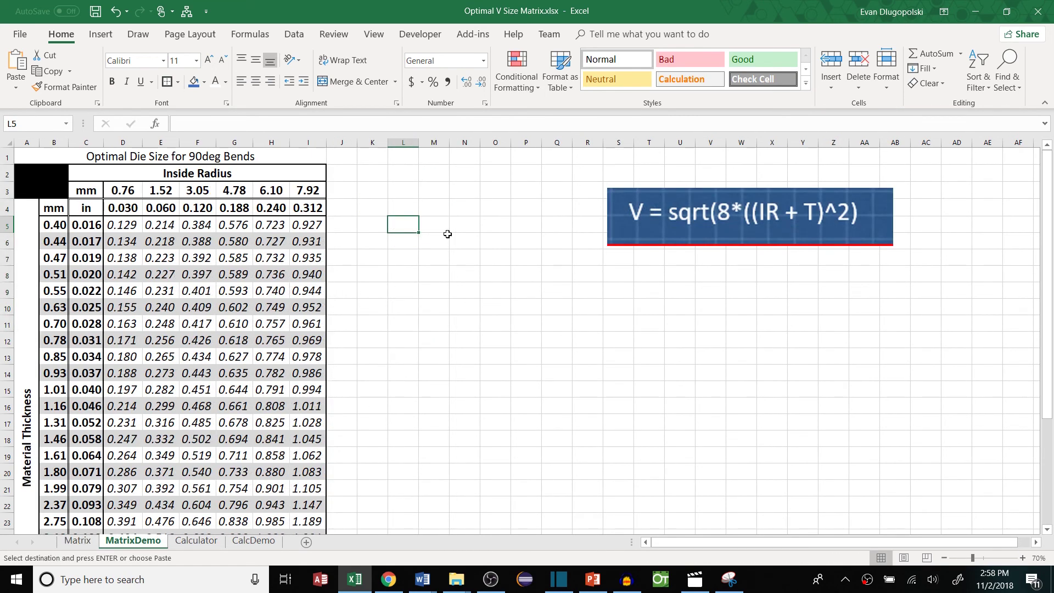
{"action": "key", "text": "ctrl+v"}
{"action": "left_click", "coordinate": [399, 351]}
Check the nine pasted die sizes, 0.236 to 1.960, now in column N
{"action": "left_click", "coordinate": [437, 209]}
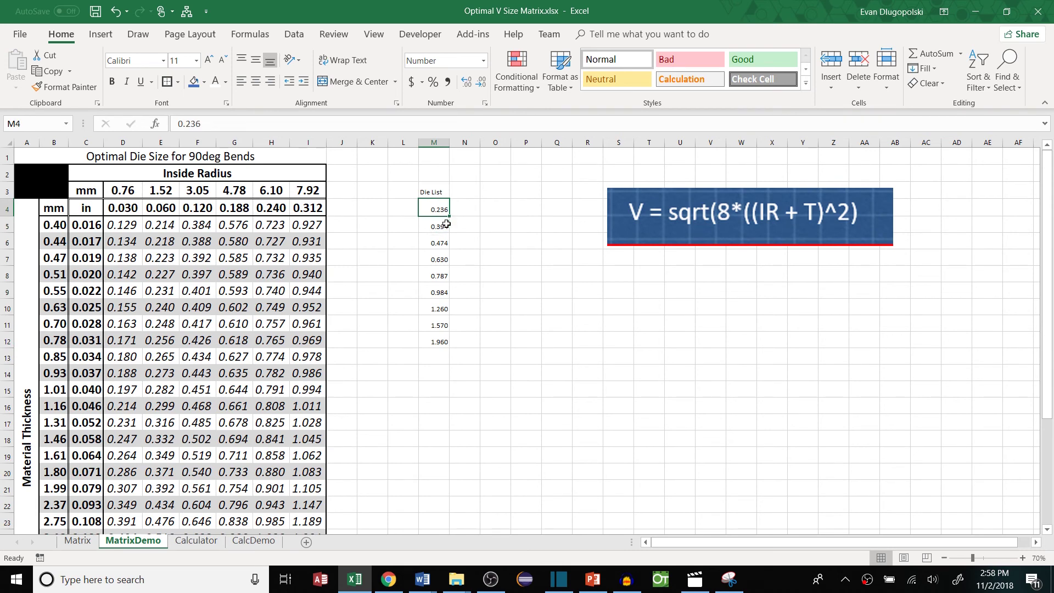
{"action": "key", "text": "Down"}
{"action": "key", "text": "Down"}
{"action": "key", "text": "Down"}
{"action": "key", "text": "Down"}
{"action": "key", "text": "Down"}
{"action": "key", "text": "Down"}
{"action": "key", "text": "Down"}
{"action": "key", "text": "Down"}
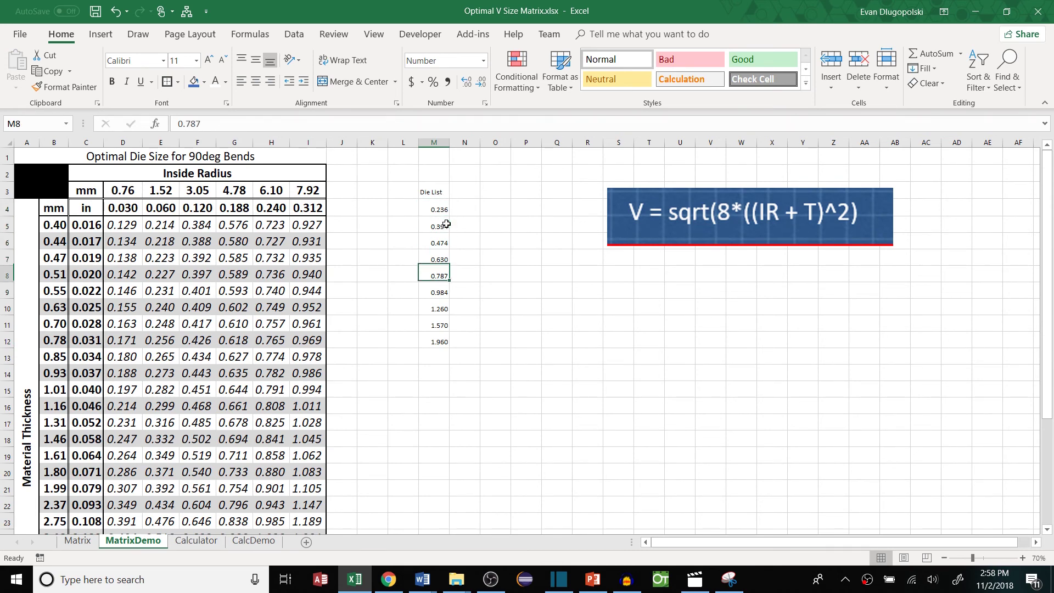
{"action": "key", "text": "Up"}
{"action": "key", "text": "Up"}
{"action": "key", "text": "Up"}
{"action": "key", "text": "Up"}
{"action": "key", "text": "Up"}
{"action": "key", "text": "Up"}
{"action": "key", "text": "Up"}
{"action": "key", "text": "Up"}
{"action": "key", "text": "Up"}
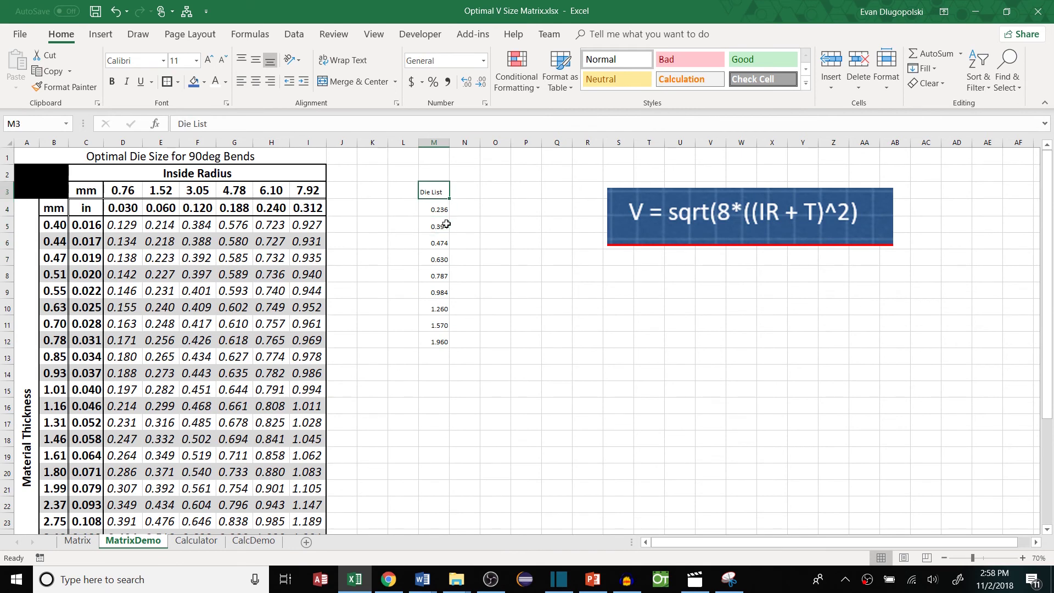
{"action": "key", "text": "Left"}
{"action": "key", "text": "Down"}
{"action": "key", "text": "Up"}
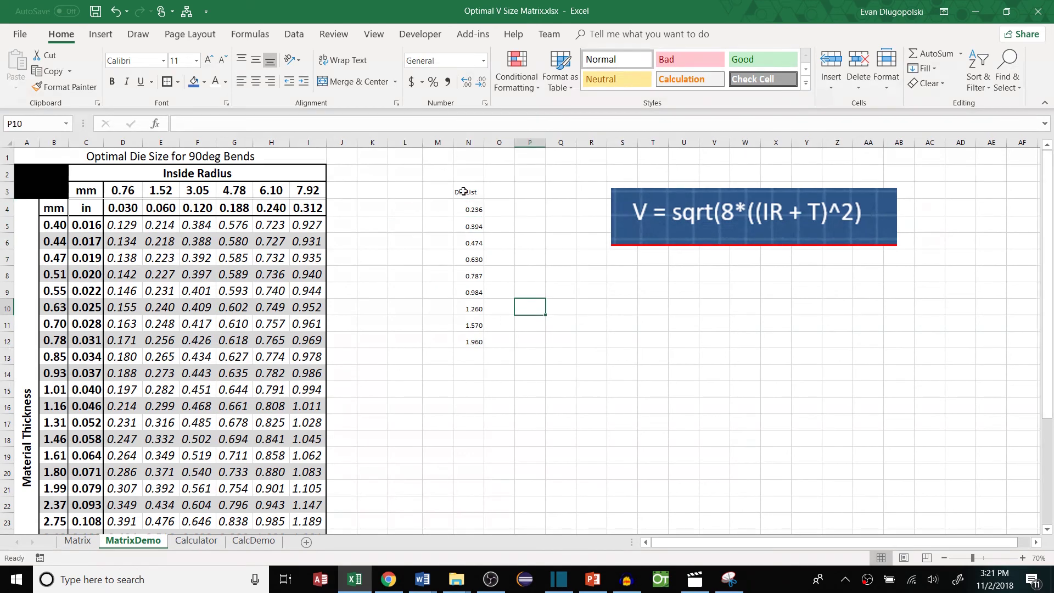
{"action": "left_click_drag", "start_coordinate": [467, 209], "coordinate": [472, 342]}
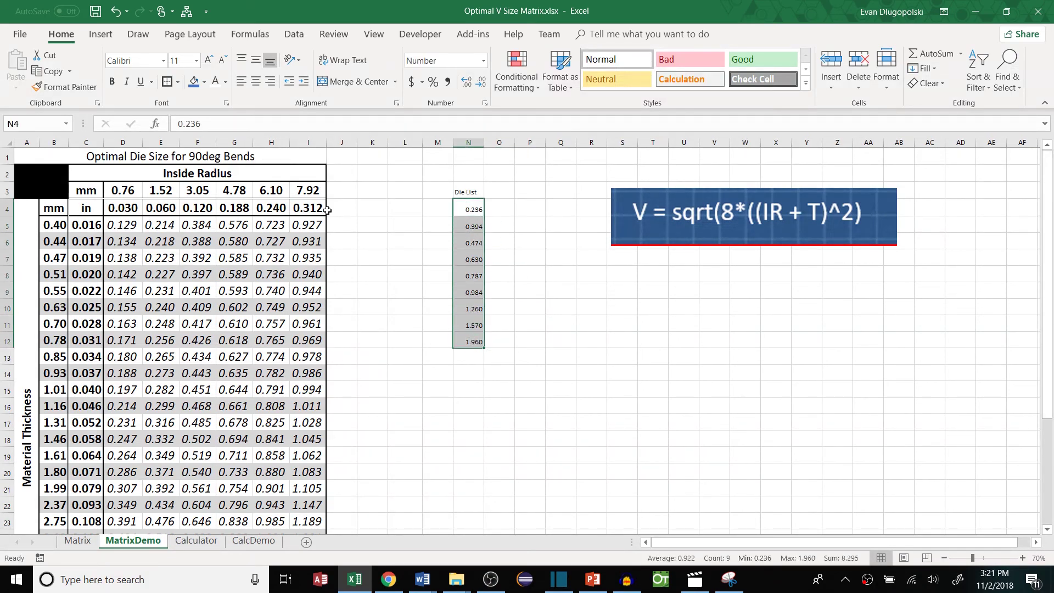
{"action": "left_click", "coordinate": [169, 225]}
{"action": "left_click", "coordinate": [201, 304]}
{"action": "left_click", "coordinate": [398, 205]}
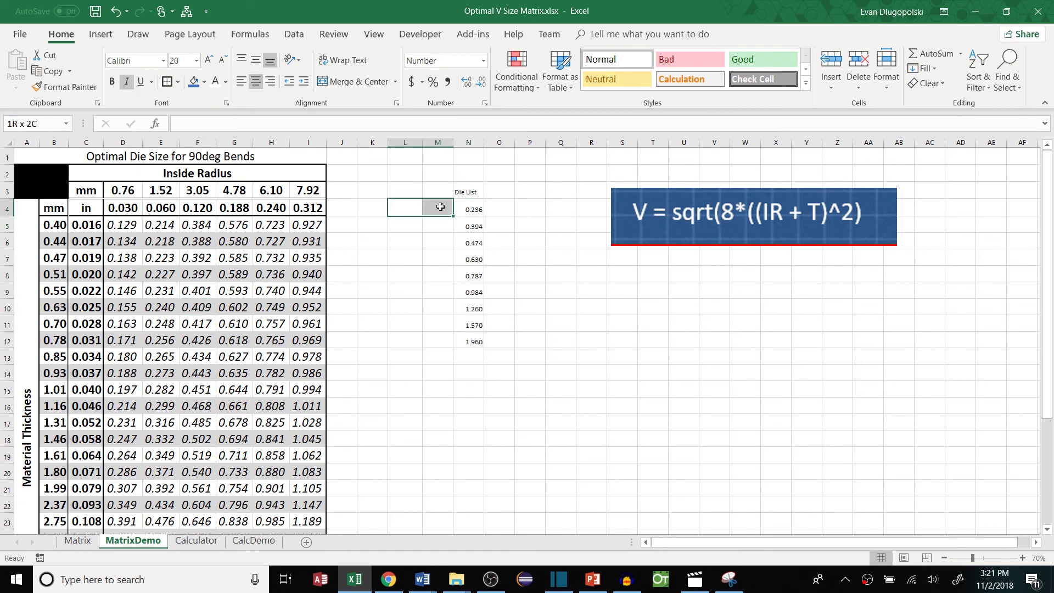
Add 'Min' and 'Max' headers in L3 and M3 and enter 0 as the first Min
{"action": "left_click", "coordinate": [406, 188]}
{"action": "left_click", "coordinate": [472, 214]}
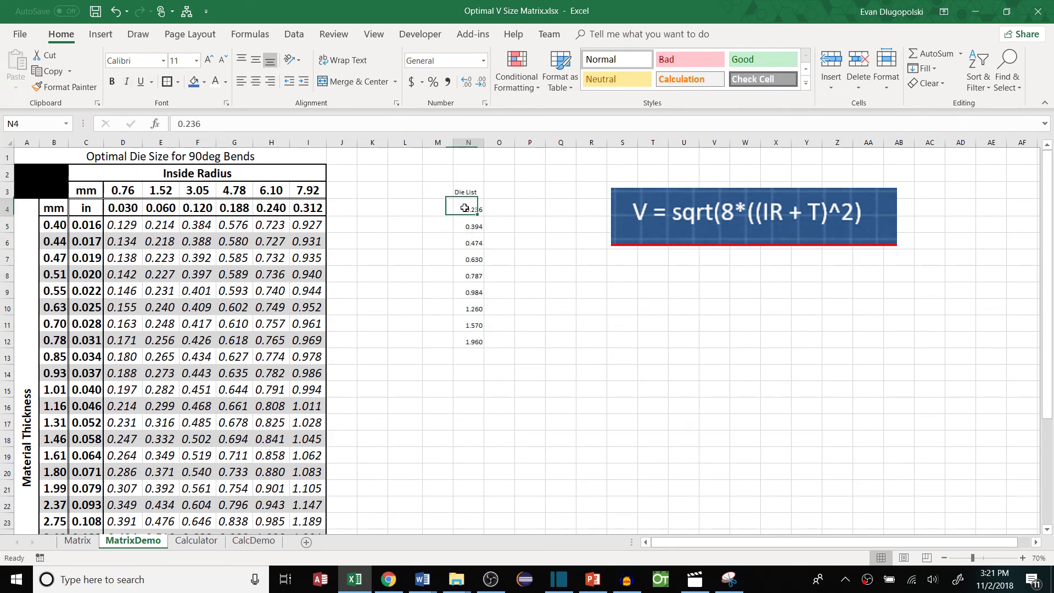
{"action": "left_click", "coordinate": [412, 191]}
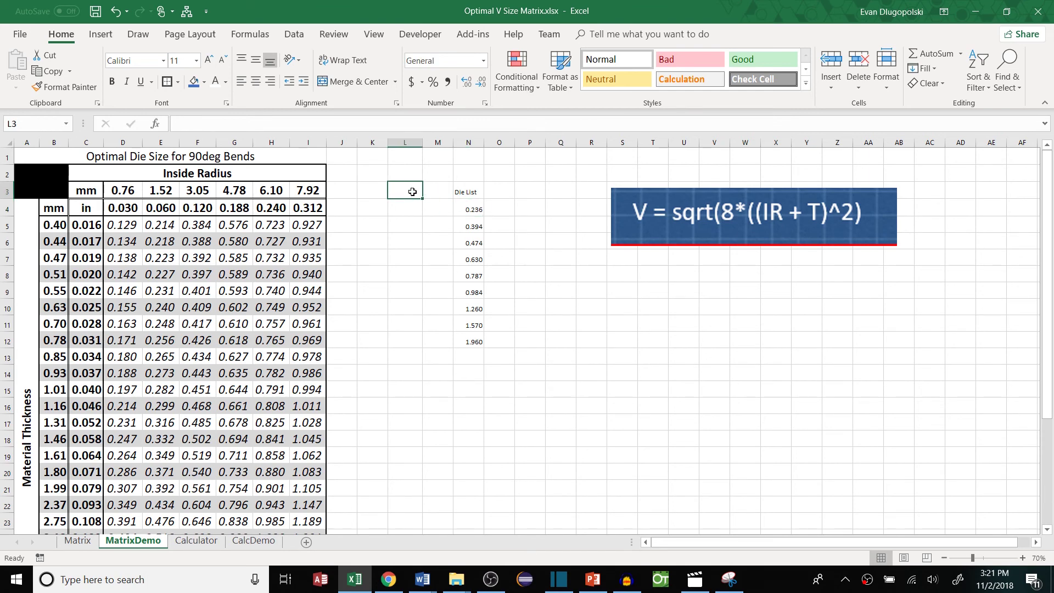
{"action": "type", "text": "Min"}
{"action": "key", "text": "Tab"}
{"action": "type", "text": "Max"}
{"action": "key", "text": "Return"}
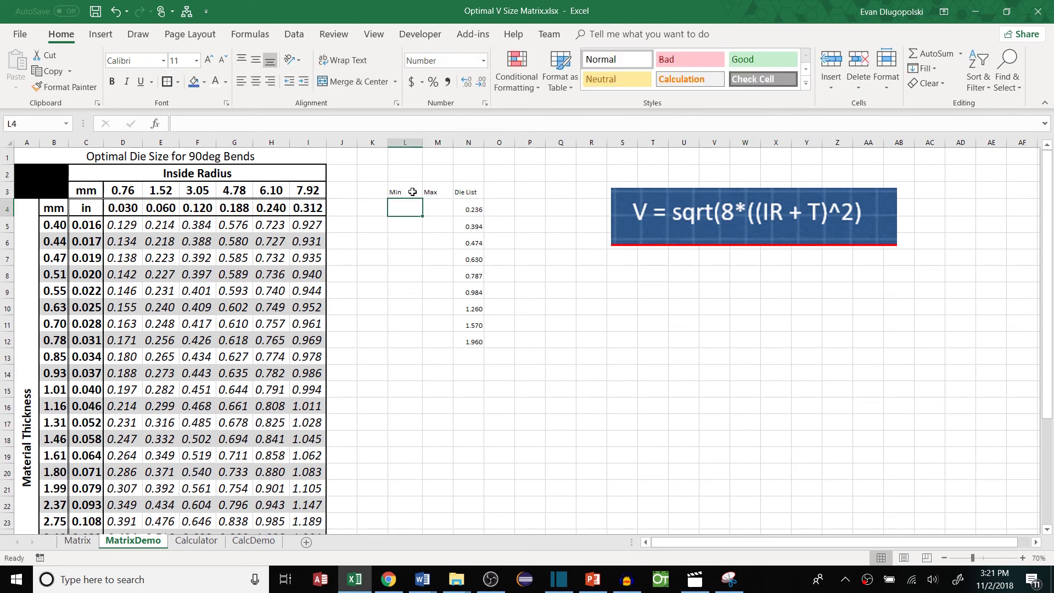
{"action": "type", "text": "0"}
{"action": "key", "text": "Tab"}
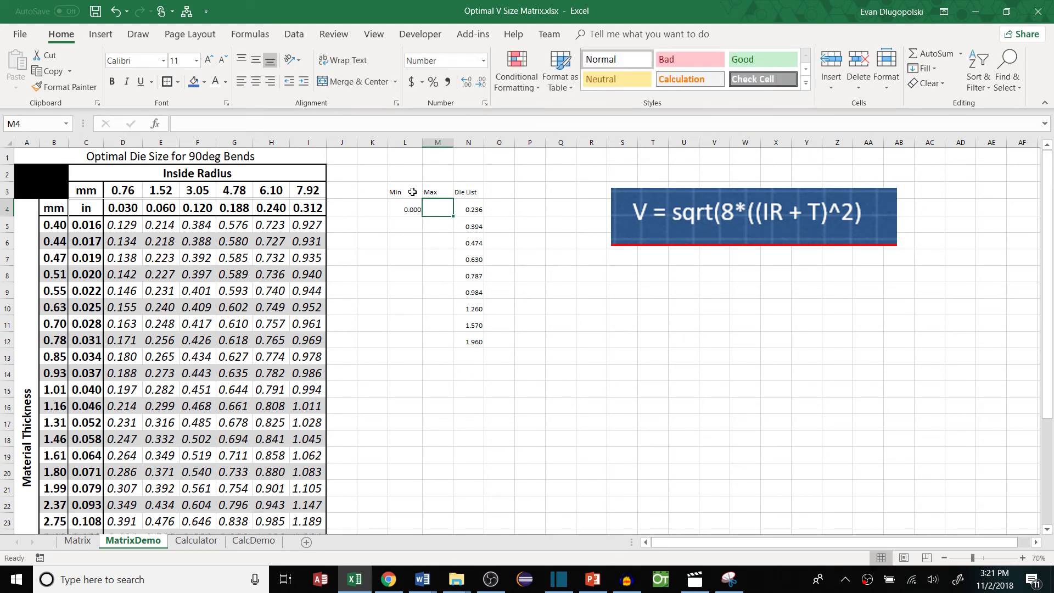
Enter =N4+(N5-N4)/2 in M4 so the first Max is the 0.315 midpoint
{"action": "key", "text": "Right"}
{"action": "key", "text": "Down"}
{"action": "key", "text": "Left"}
{"action": "key", "text": "Up"}
{"action": "left_click", "coordinate": [463, 206]}
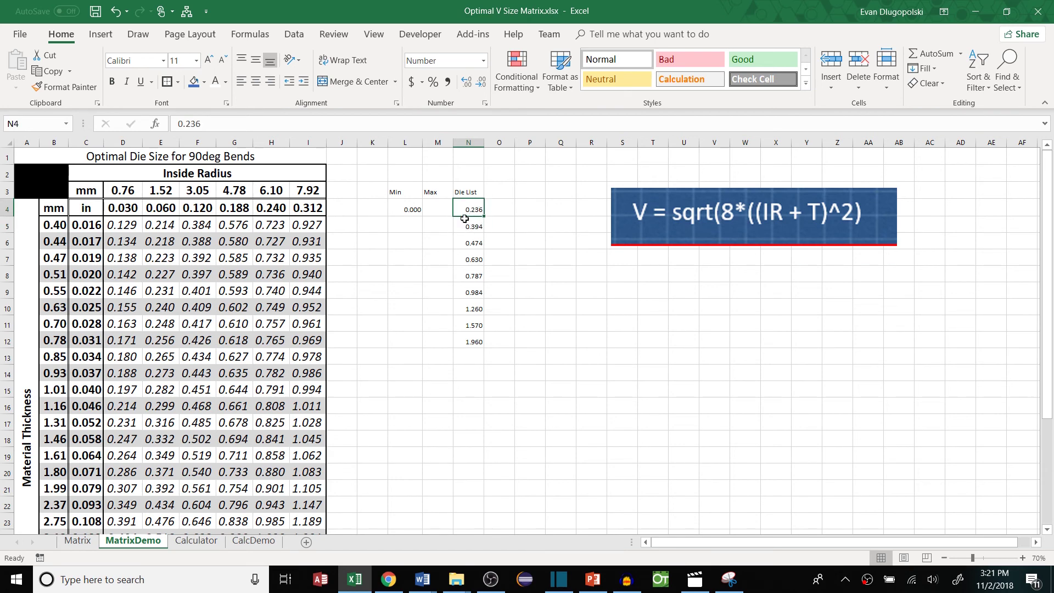
{"action": "left_click", "coordinate": [451, 209]}
{"action": "type", "text": "="}
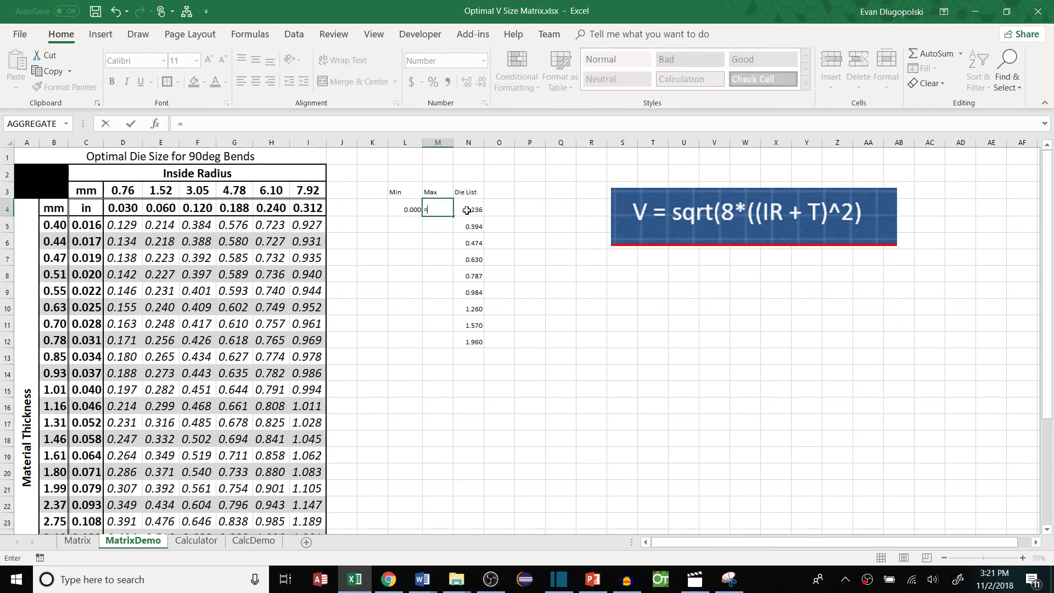
{"action": "left_click", "coordinate": [466, 210]}
{"action": "type", "text": "+"}
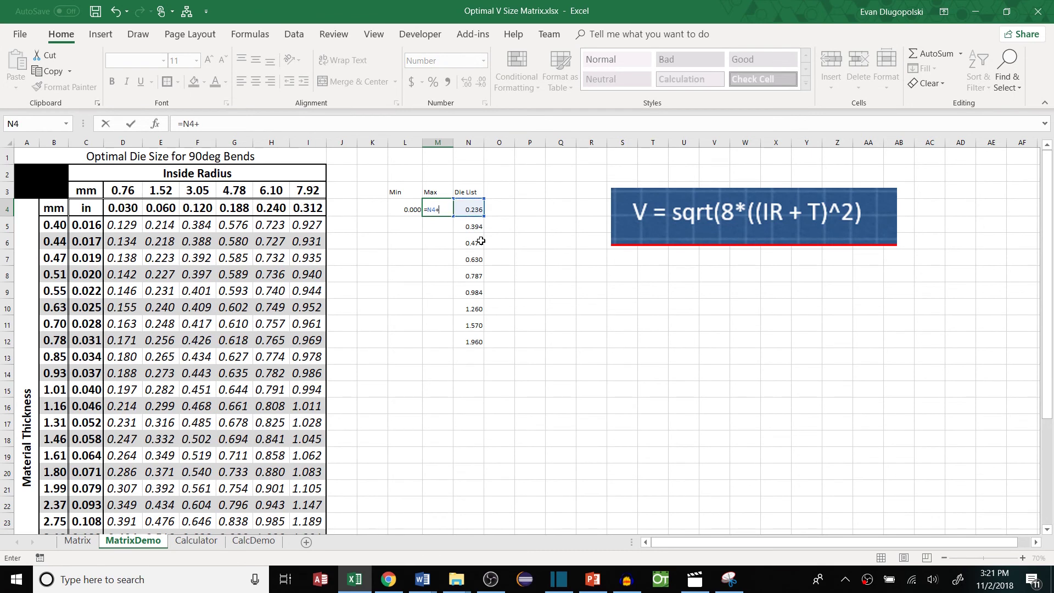
{"action": "type", "text": "("}
{"action": "left_click", "coordinate": [474, 225]}
{"action": "type", "text": "-"}
{"action": "left_click", "coordinate": [473, 213]}
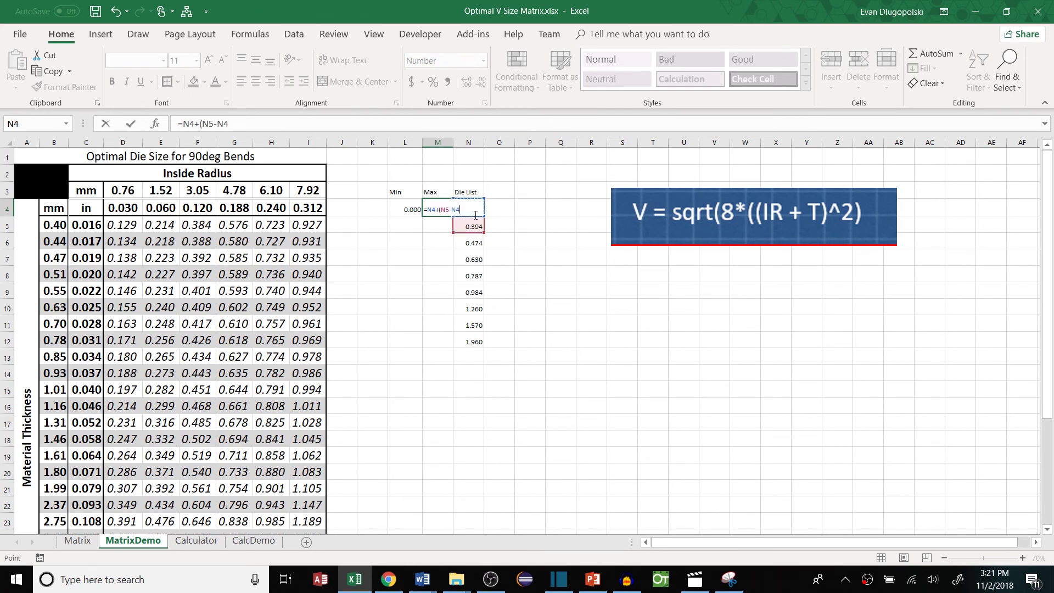
{"action": "type", "text": ")/2"}
{"action": "key", "text": "Return"}
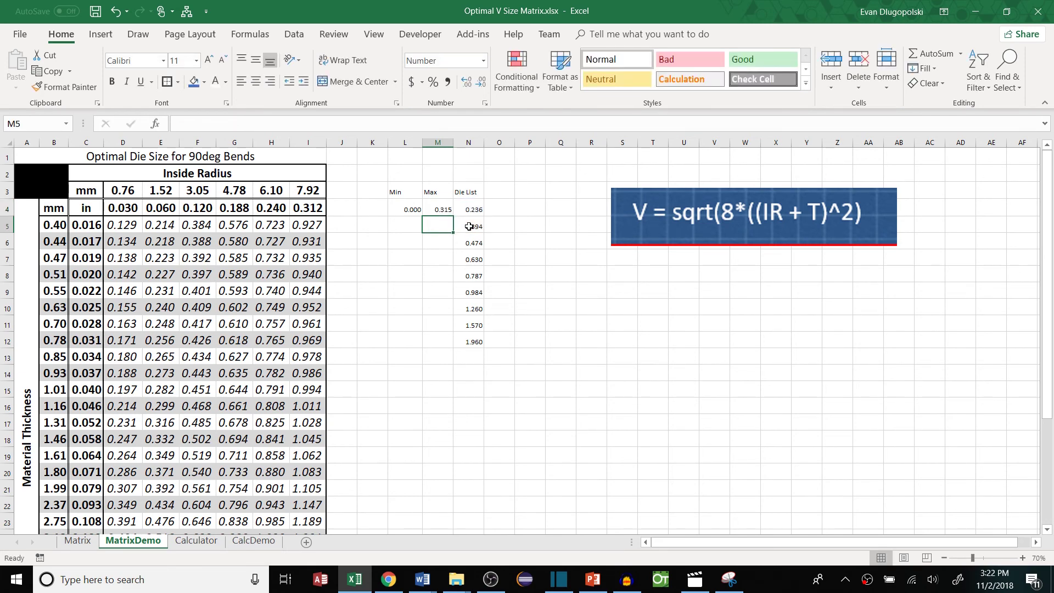
Copy the M4 midpoint formula down the Max column to M12
{"action": "left_click", "coordinate": [437, 209]}
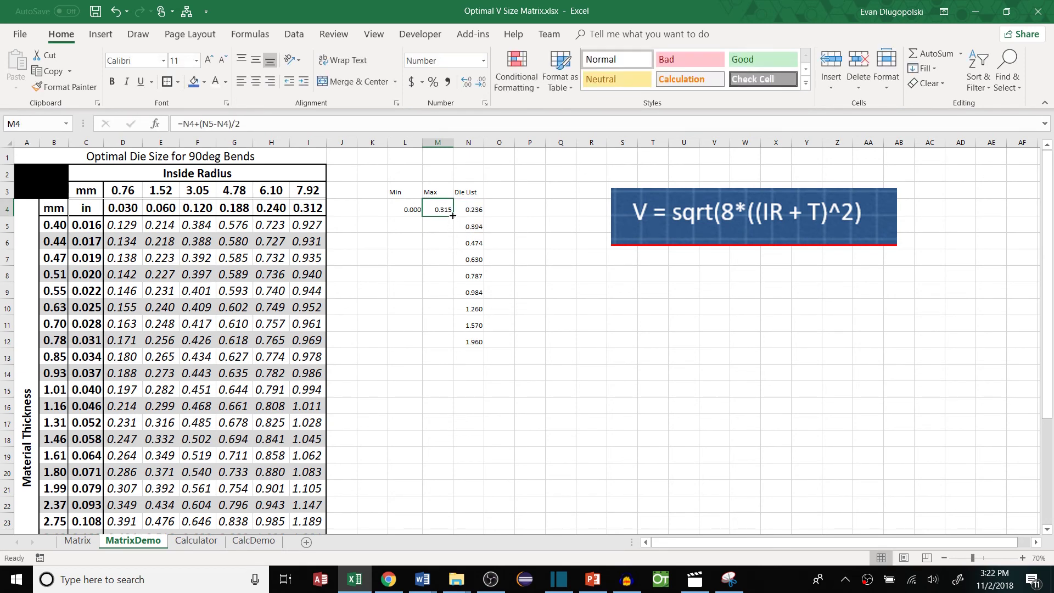
{"action": "left_click", "coordinate": [412, 211]}
{"action": "left_click", "coordinate": [212, 274]}
{"action": "key", "text": "Left"}
{"action": "key", "text": "Down"}
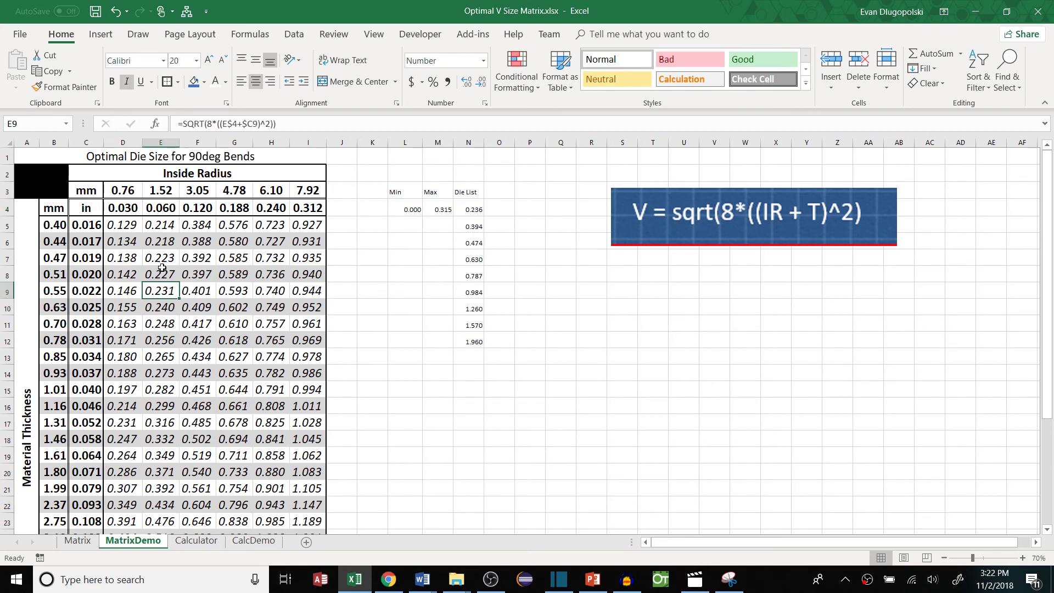
{"action": "left_click", "coordinate": [410, 209]}
{"action": "left_click", "coordinate": [468, 209]}
{"action": "left_click", "coordinate": [439, 209]}
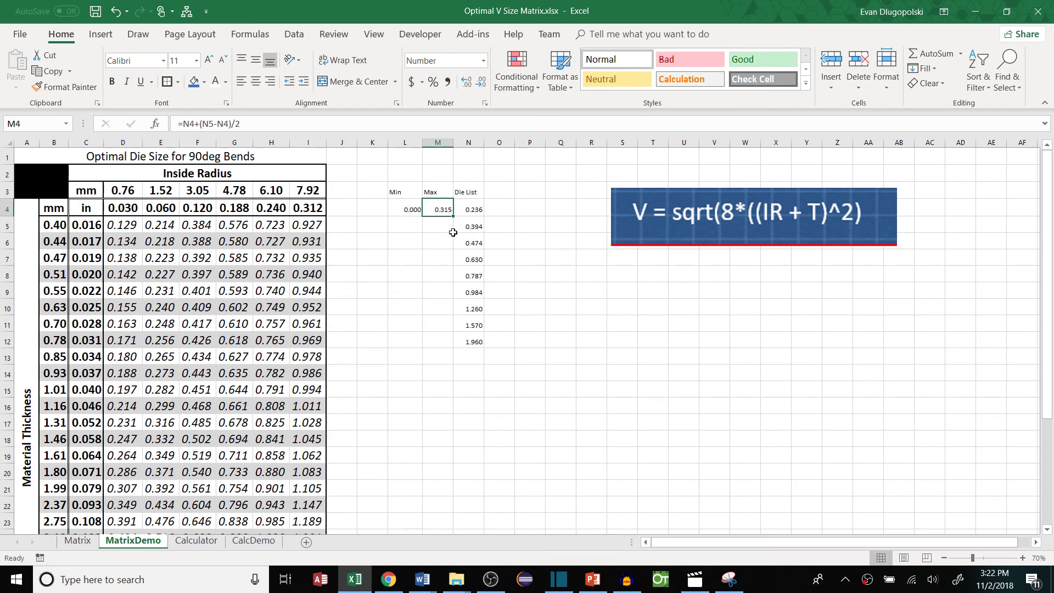
{"action": "left_click", "coordinate": [471, 207]}
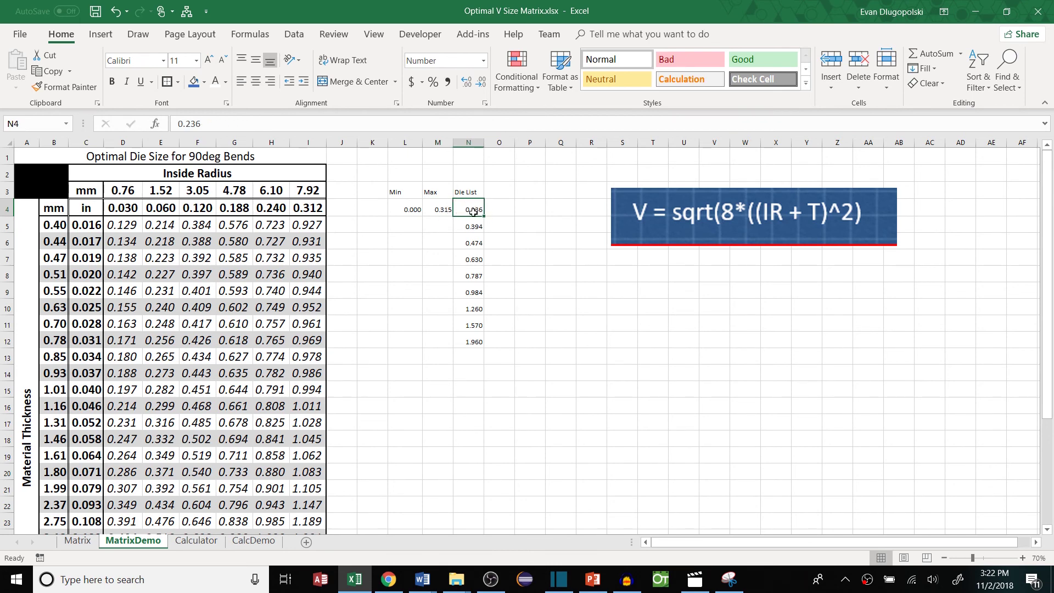
{"action": "left_click", "coordinate": [446, 212]}
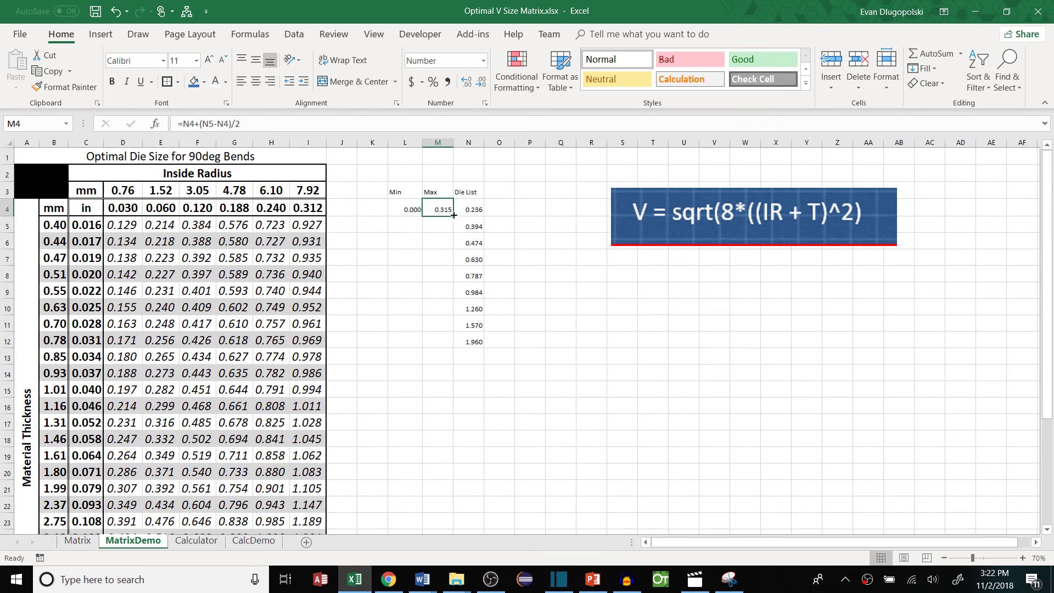
{"action": "left_click_drag", "start_coordinate": [454, 216], "coordinate": [449, 346]}
{"action": "key", "text": "ctrl+Down"}
{"action": "left_click", "coordinate": [475, 342]}
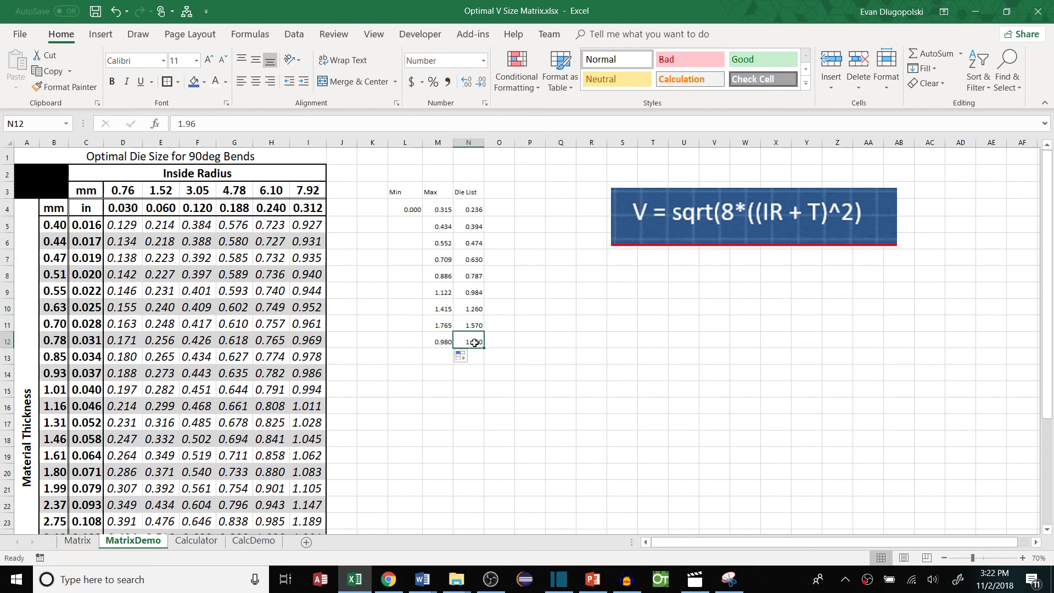
Set L5 to =M4 and fill the Min formula down to row 12
{"action": "left_click", "coordinate": [415, 224]}
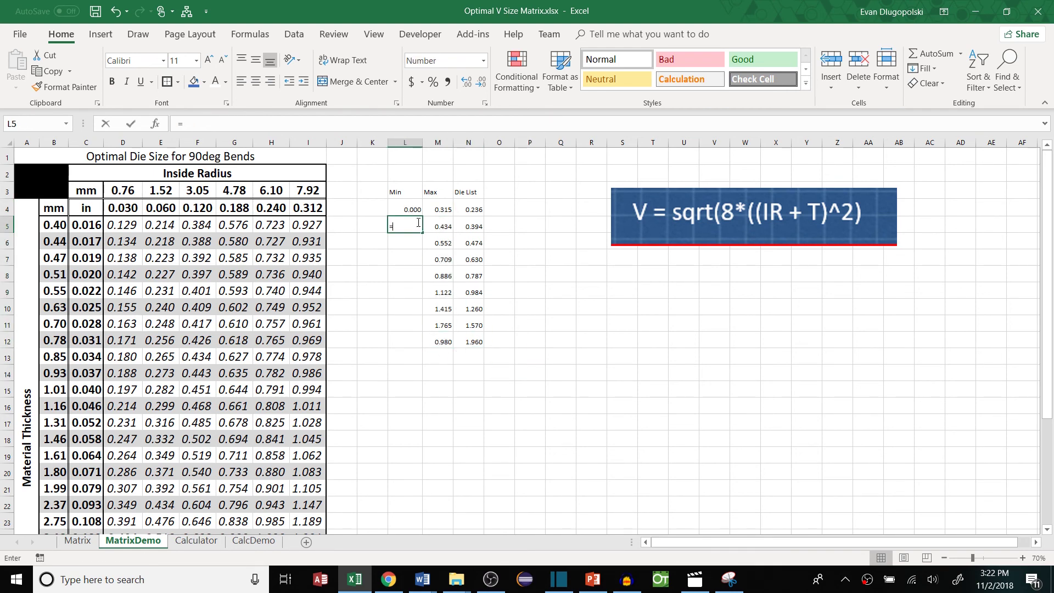
{"action": "left_click", "coordinate": [442, 209]}
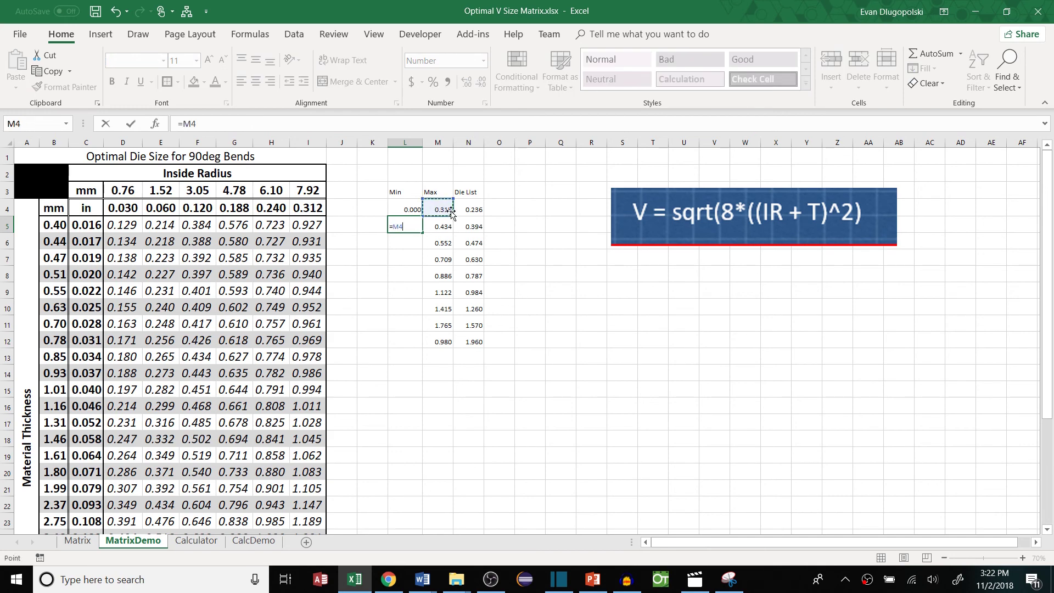
{"action": "key", "text": "Return"}
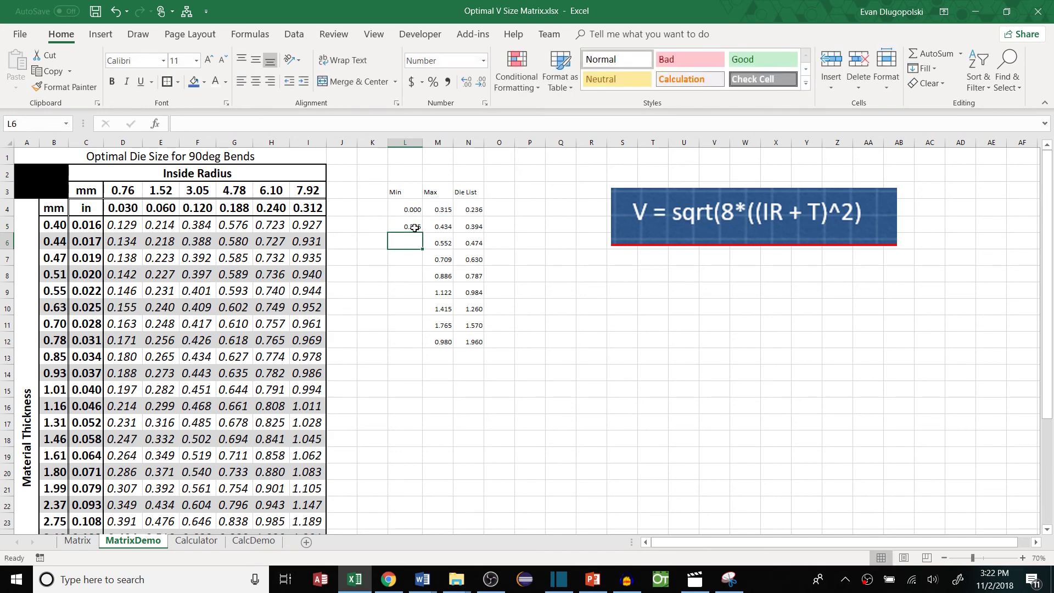
{"action": "left_click", "coordinate": [414, 228]}
{"action": "left_click_drag", "start_coordinate": [422, 233], "coordinate": [423, 349]}
{"action": "left_click", "coordinate": [420, 345]}
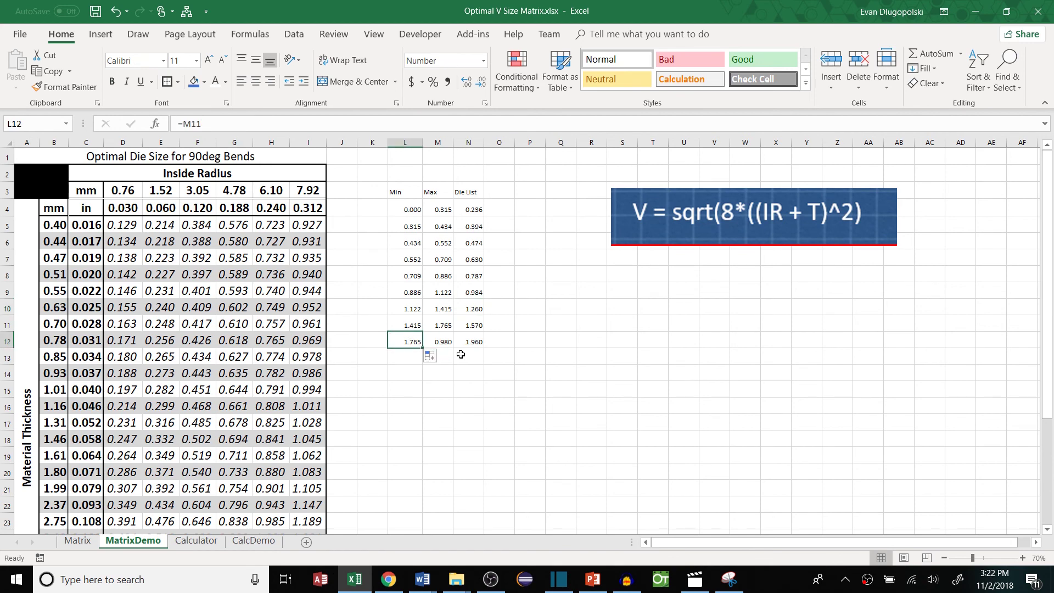
{"action": "left_click", "coordinate": [475, 330]}
{"action": "left_click", "coordinate": [472, 345]}
Replace the last Max in M12 with a fixed value of 2.25
{"action": "left_click", "coordinate": [447, 342]}
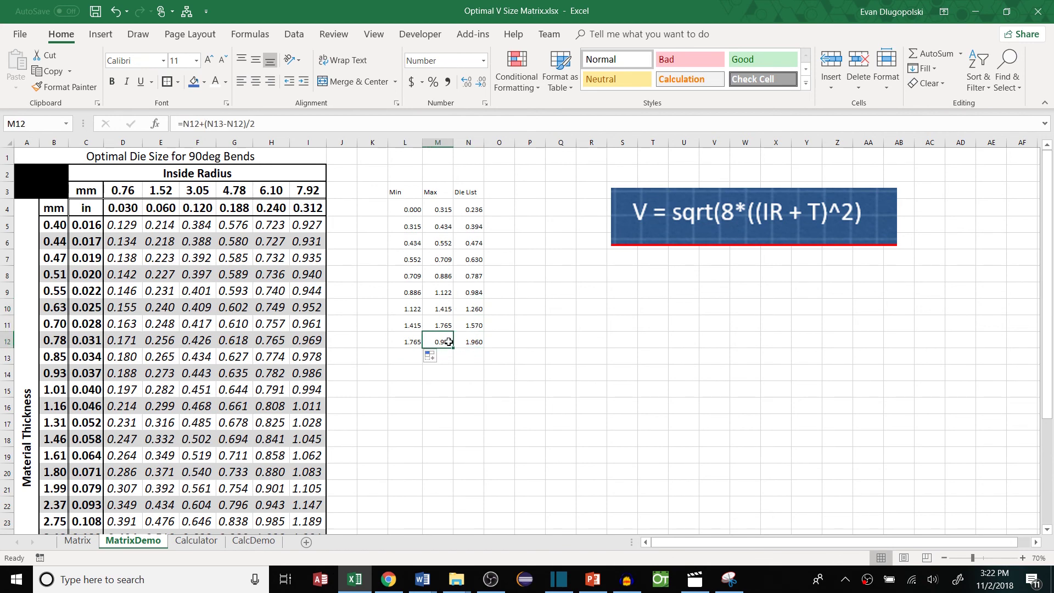
{"action": "type", "text": "2"}
{"action": "key", "text": "Return"}
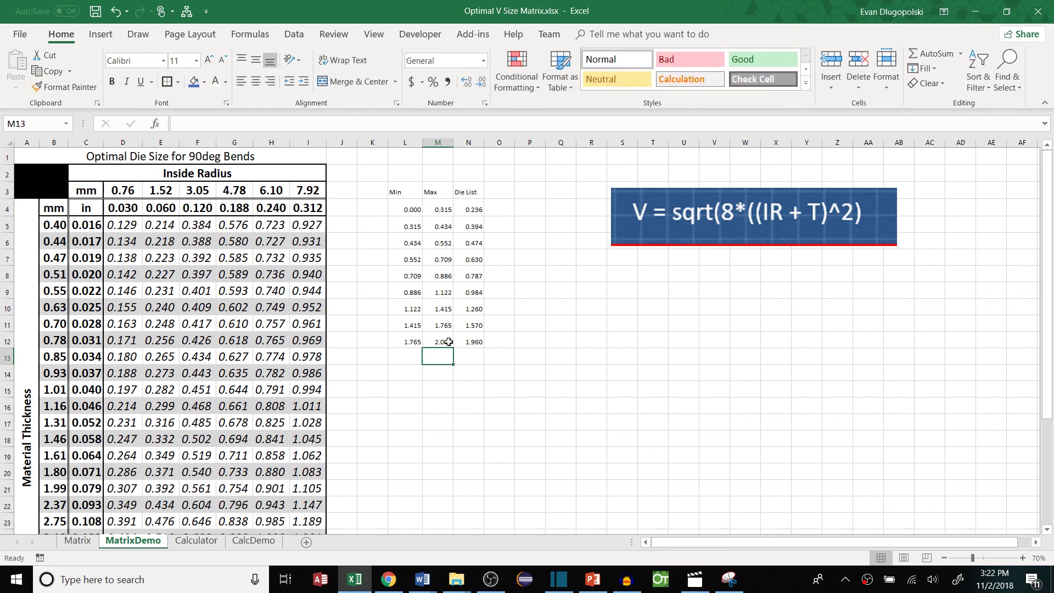
{"action": "key", "text": "Right"}
{"action": "key", "text": "Up"}
{"action": "key", "text": "Left"}
{"action": "key", "text": "Up"}
{"action": "key", "text": "Down"}
{"action": "type", "text": "2.2"}
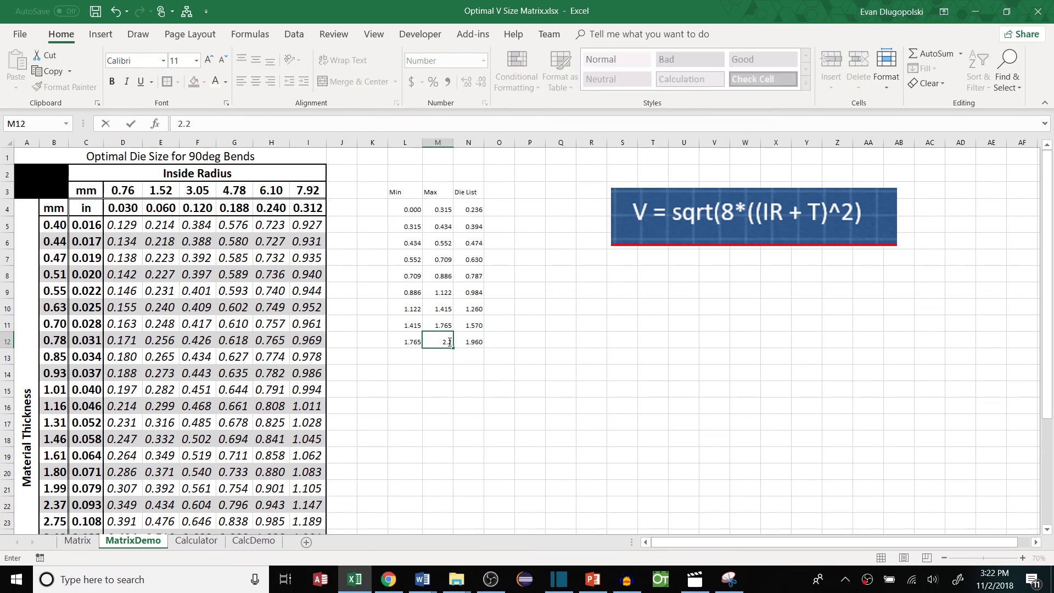
{"action": "left_click", "coordinate": [449, 342]}
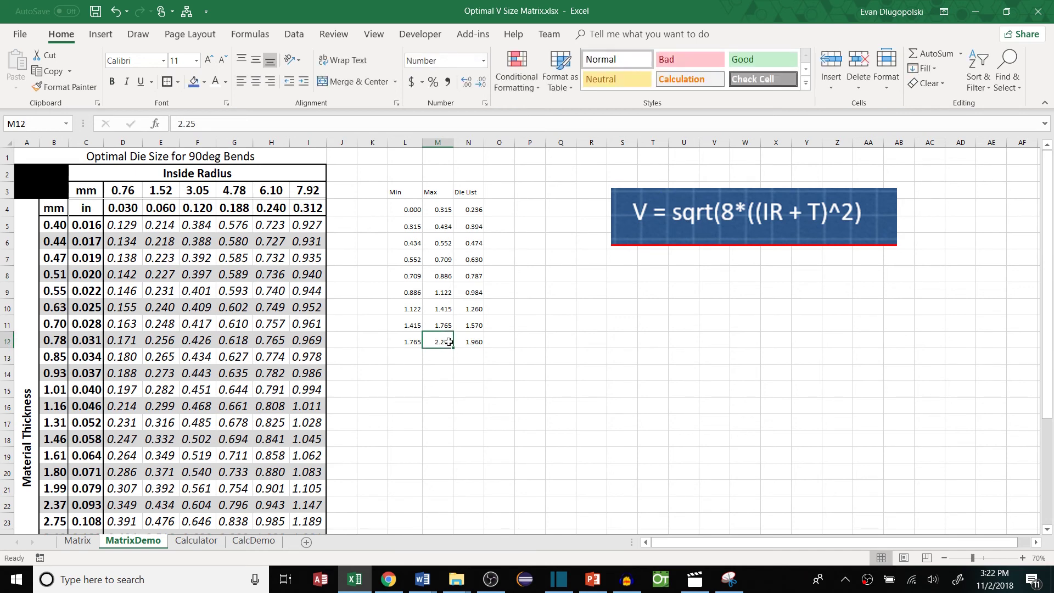
Review the Min, Max and Die List values in the finished range table
{"action": "left_click_drag", "start_coordinate": [471, 209], "coordinate": [400, 208]}
{"action": "left_click", "coordinate": [409, 343]}
{"action": "left_click", "coordinate": [416, 213]}
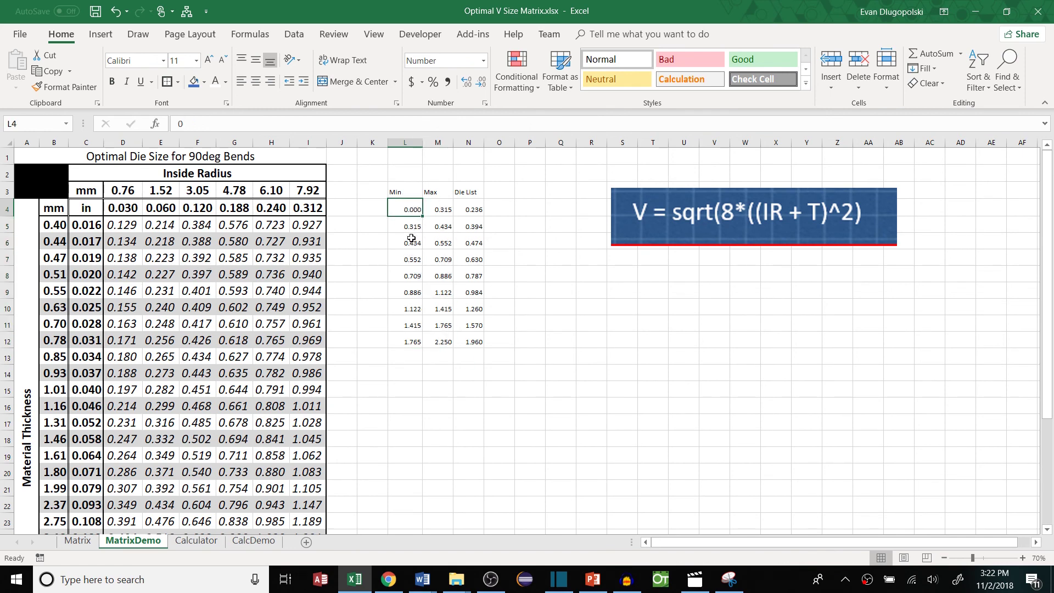
{"action": "left_click", "coordinate": [411, 242]}
{"action": "left_click", "coordinate": [439, 243]}
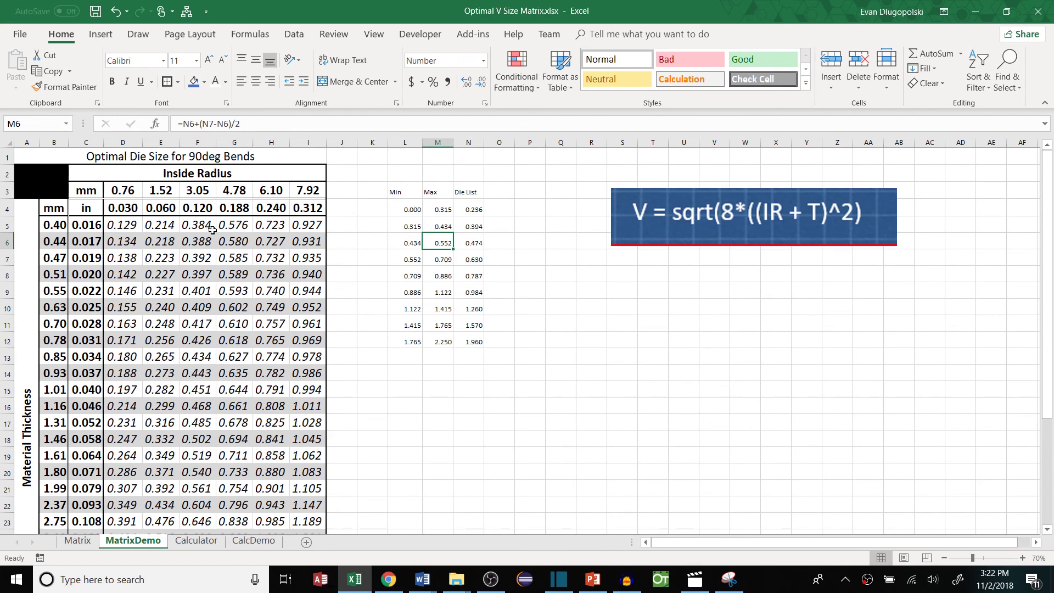
Wrap D5's die-size formula in a VLOOKUP on the absolute Min/Max/Die List range, column 3, TRUE
{"action": "left_click", "coordinate": [122, 225]}
{"action": "left_click", "coordinate": [183, 124]}
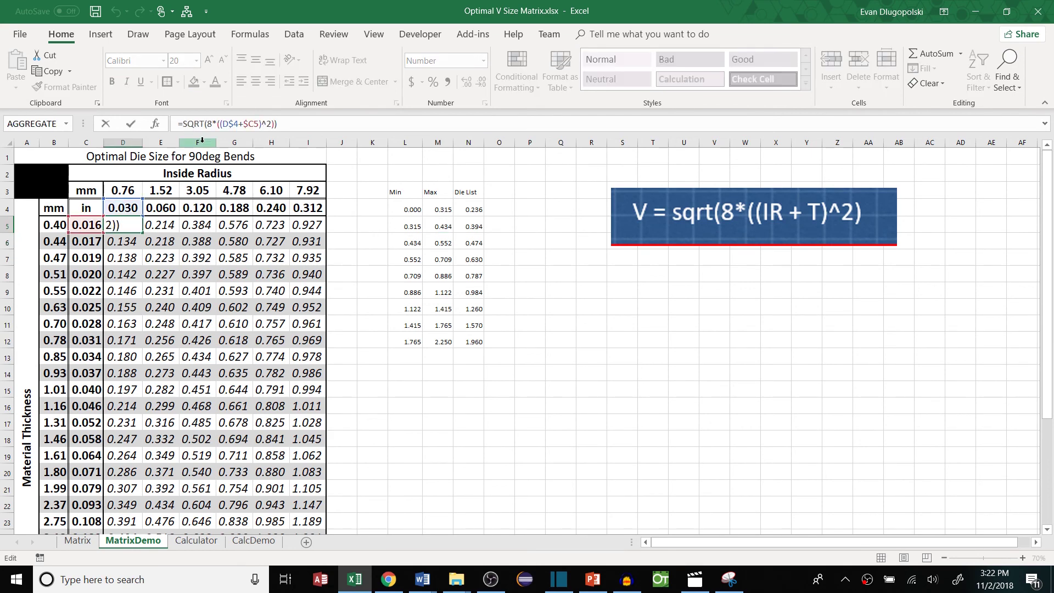
{"action": "type", "text": "VLOOKUP("}
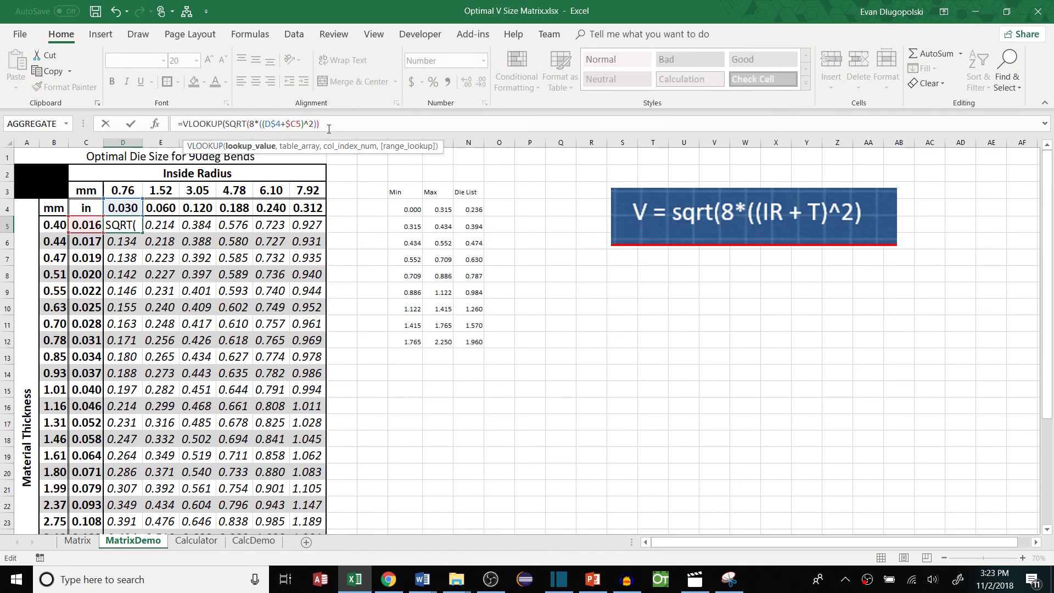
{"action": "type", "text": ","}
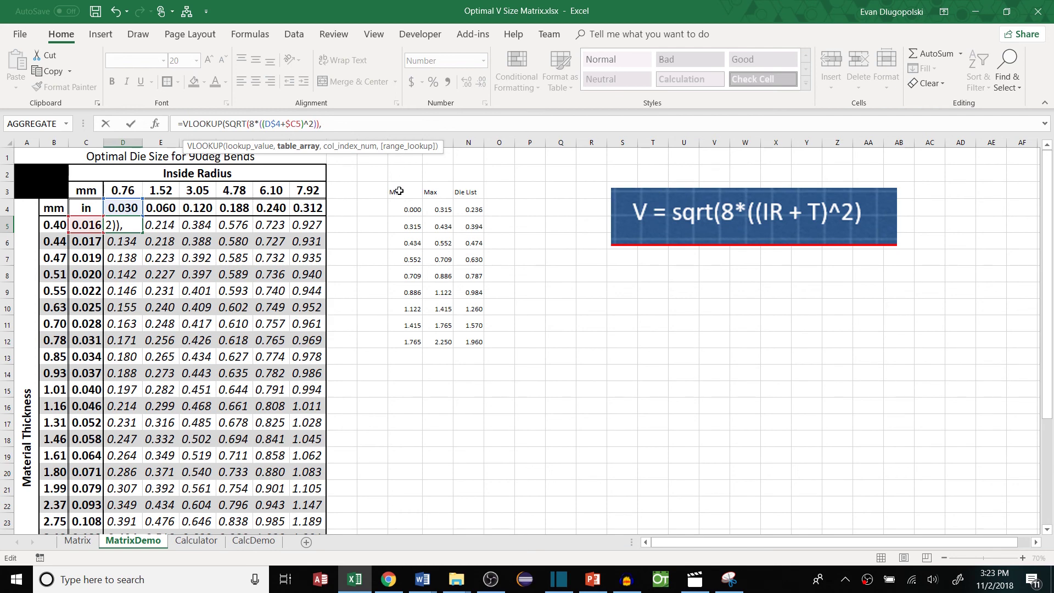
{"action": "left_click_drag", "start_coordinate": [399, 191], "coordinate": [475, 343]}
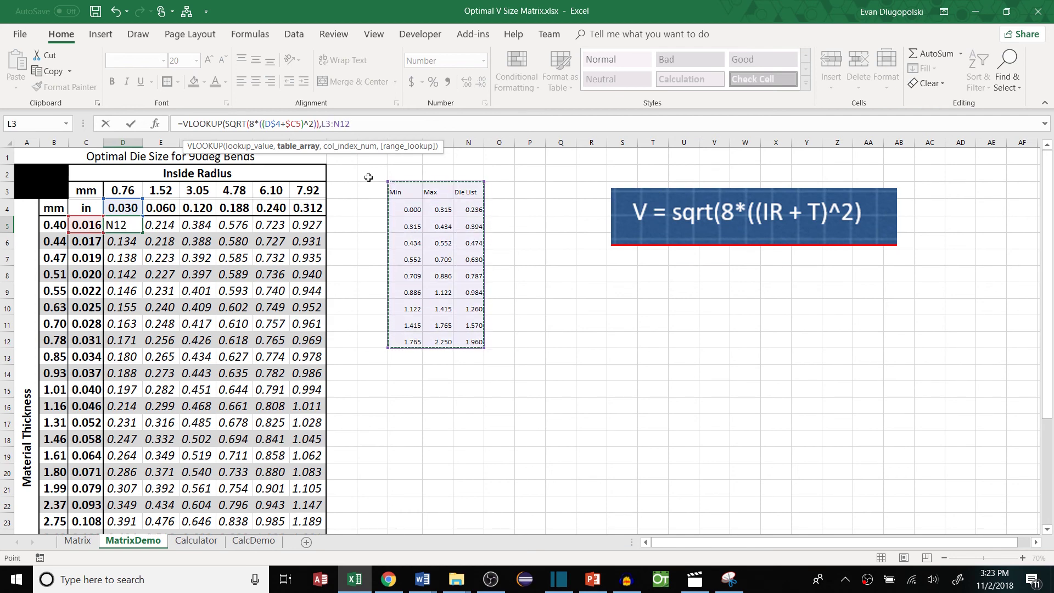
{"action": "key", "text": "F4"}
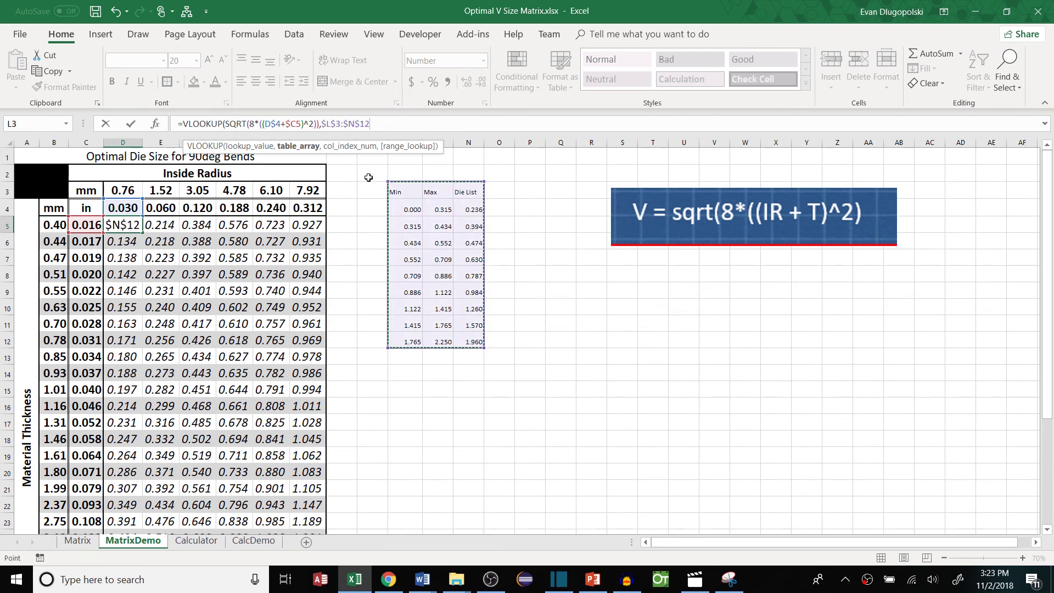
{"action": "type", "text": ",3"}
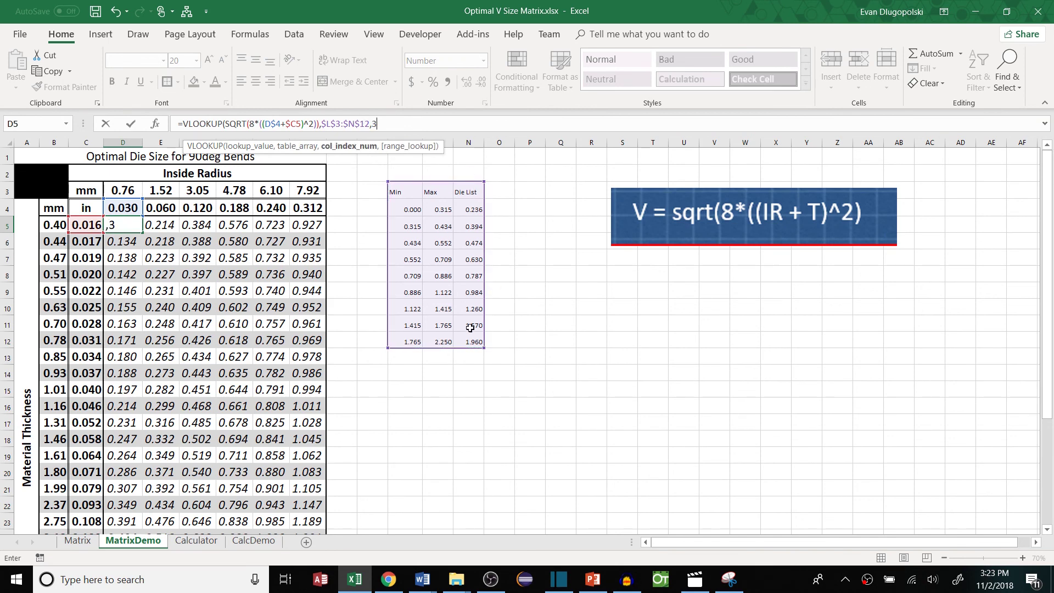
{"action": "key", "text": "Return"}
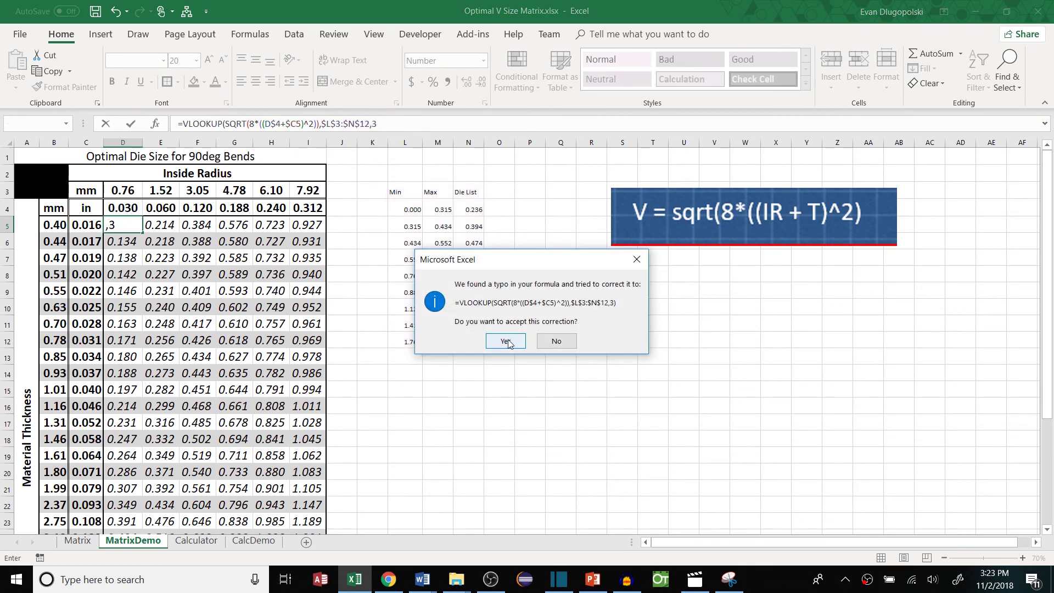
{"action": "left_click", "coordinate": [556, 341]}
{"action": "type", "text": ","}
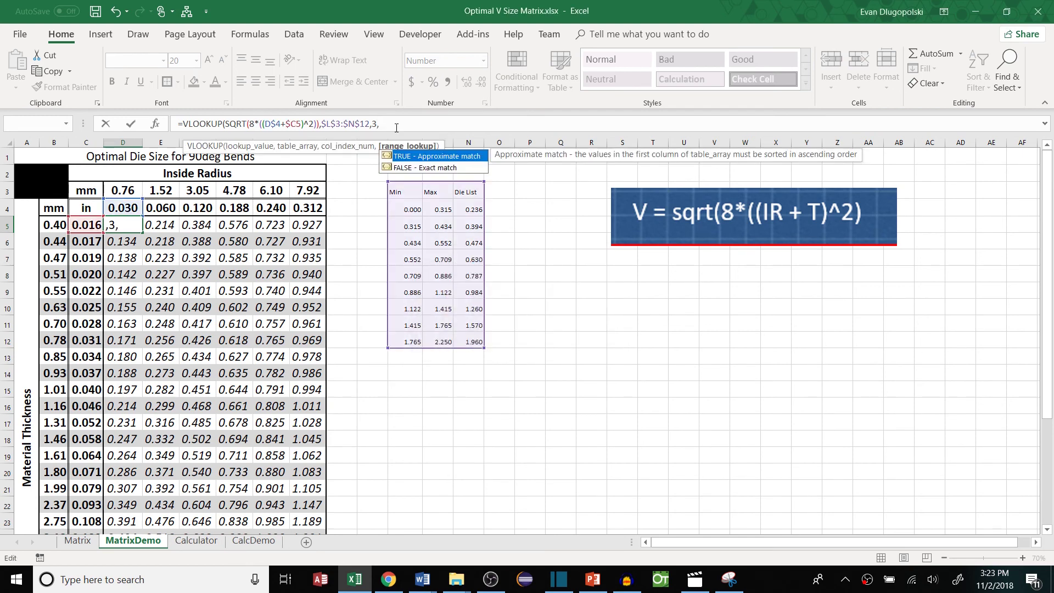
{"action": "key", "text": "Tab"}
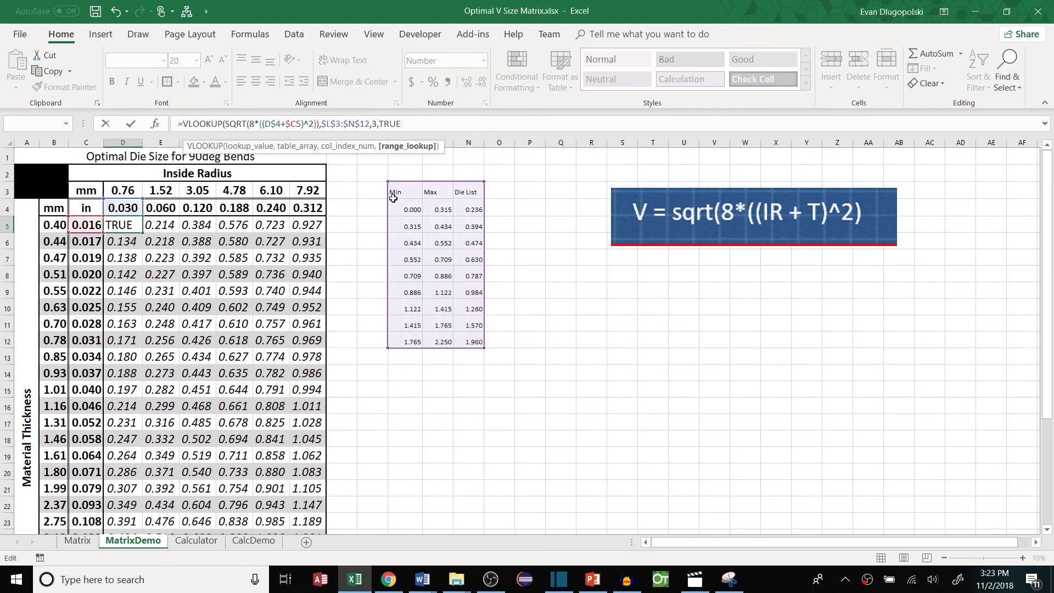
{"action": "left_click", "coordinate": [286, 124]}
{"action": "left_click", "coordinate": [410, 126]}
Commit D5's lookup formula and fill it across to column I and down to row 32
{"action": "type", "text": ")"}
{"action": "key", "text": "Return"}
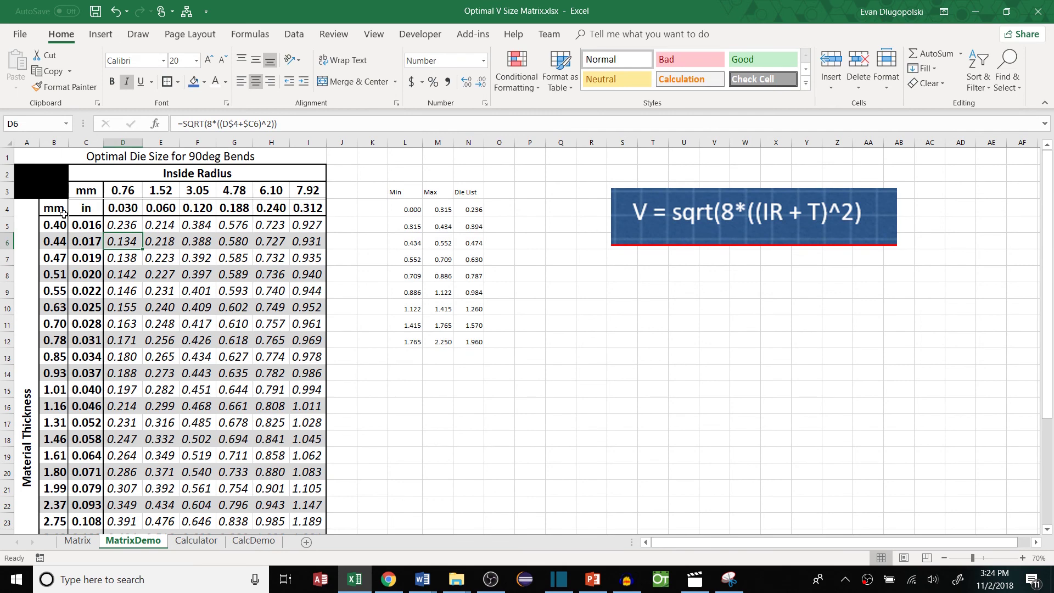
{"action": "key", "text": "Up"}
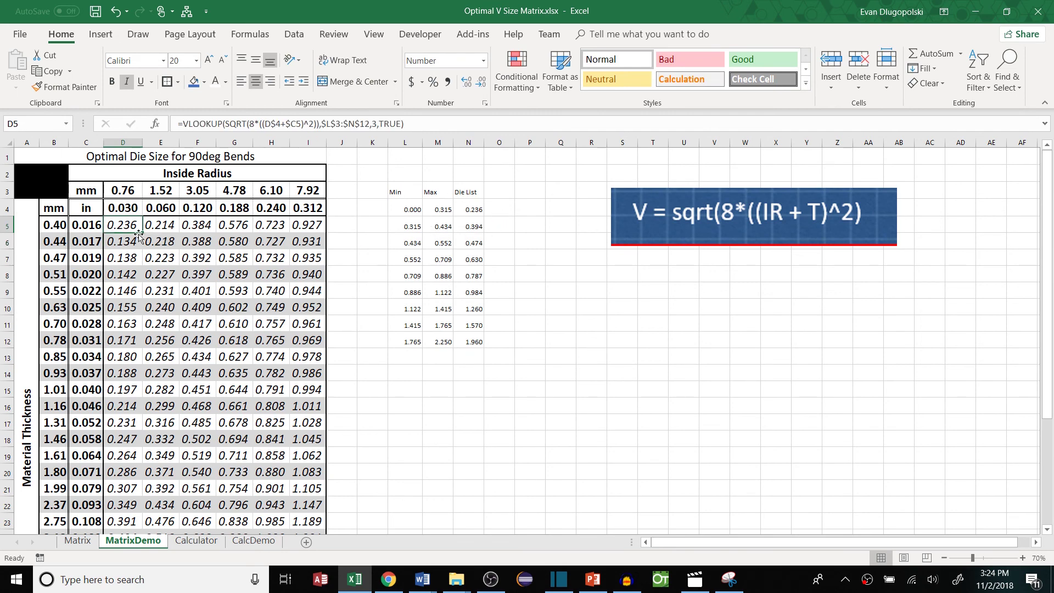
{"action": "left_click_drag", "start_coordinate": [143, 235], "coordinate": [310, 511]}
{"action": "left_click", "coordinate": [357, 277]}
{"action": "left_click", "coordinate": [384, 362]}
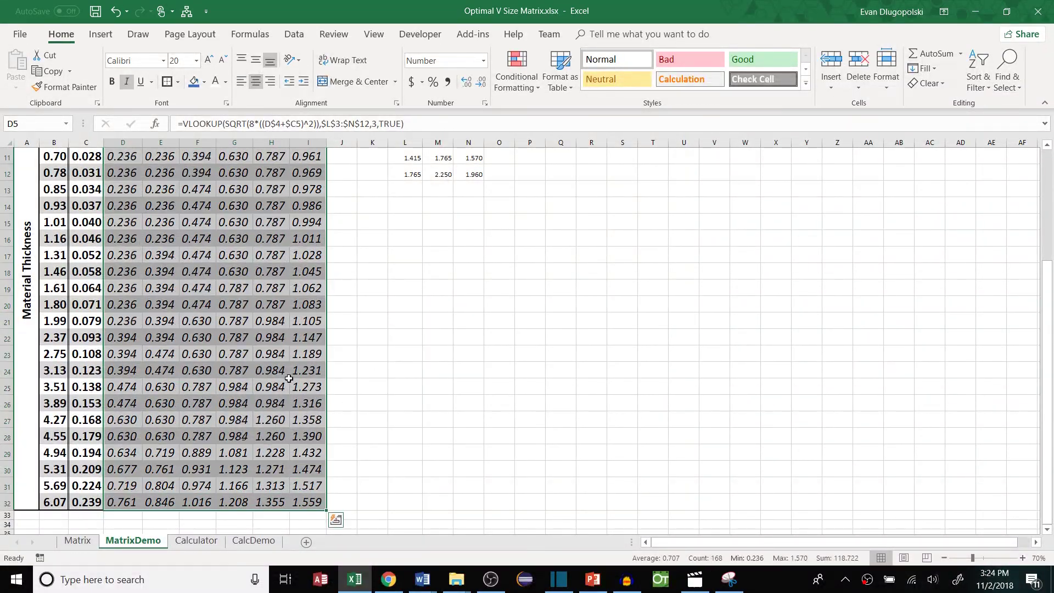
Verify the copied lookup formulas in H23, E7 and D5 against the Min/Max/Die List table
{"action": "left_click", "coordinate": [267, 362]}
{"action": "scroll", "coordinate": [267, 362], "scroll_direction": "up", "scroll_amount": 4}
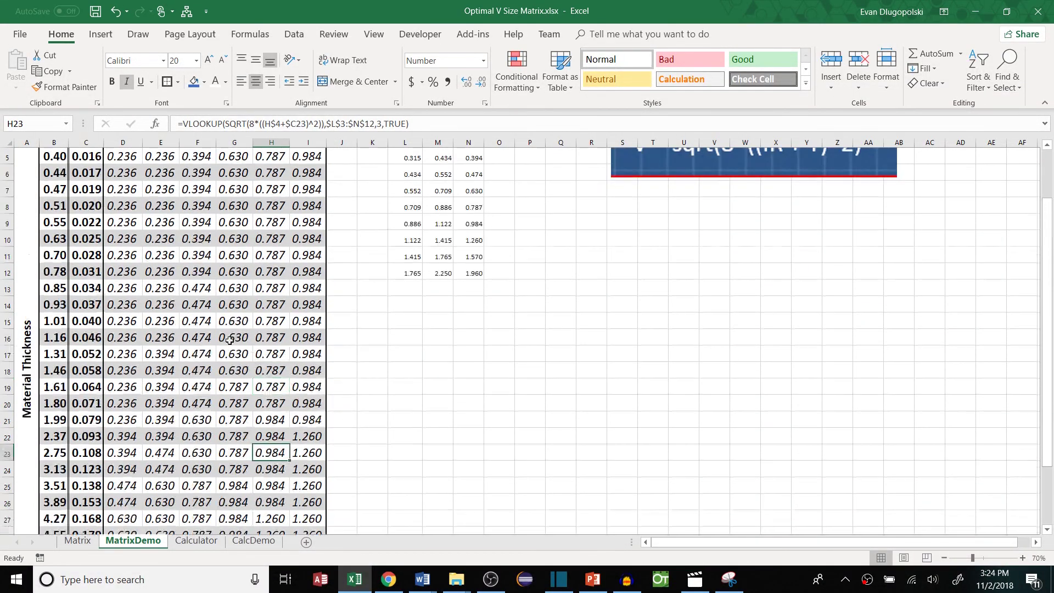
{"action": "left_click", "coordinate": [147, 253]}
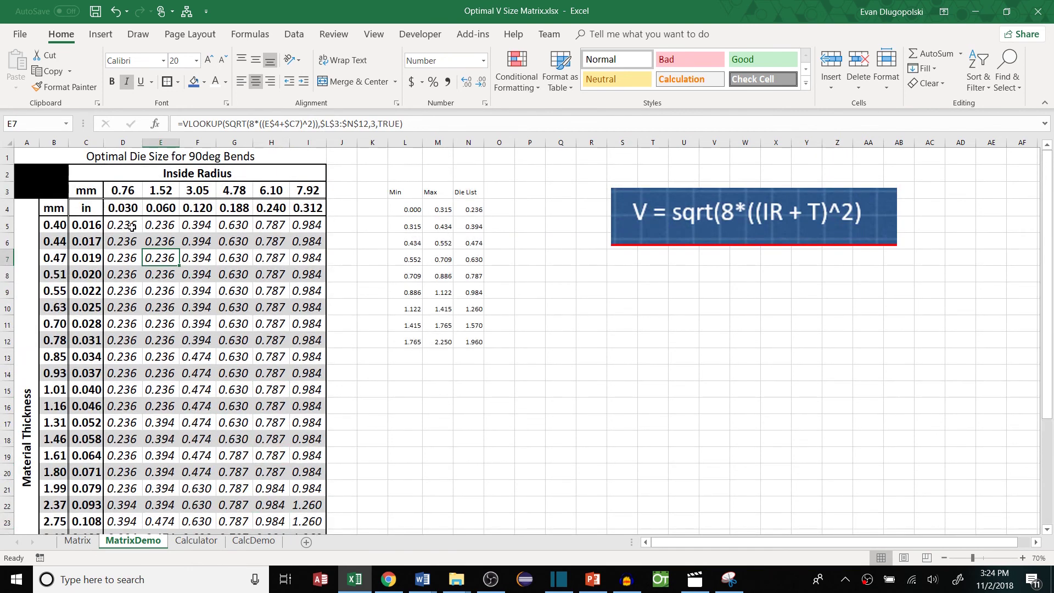
{"action": "left_click", "coordinate": [127, 225]}
{"action": "scroll", "coordinate": [252, 343], "scroll_direction": "down", "scroll_amount": 3}
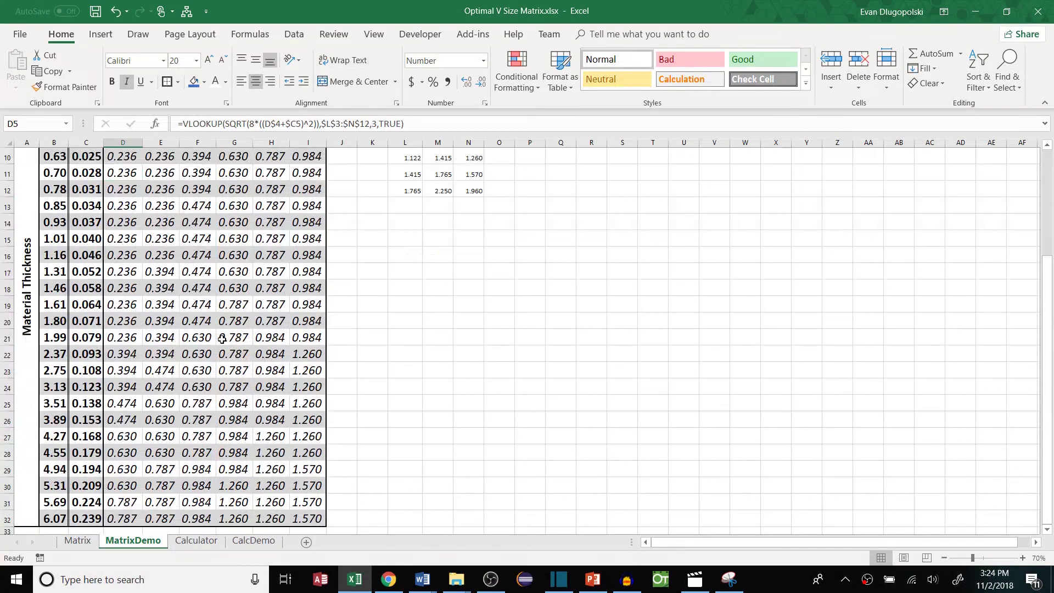
{"action": "scroll", "coordinate": [214, 307], "scroll_direction": "up", "scroll_amount": 3}
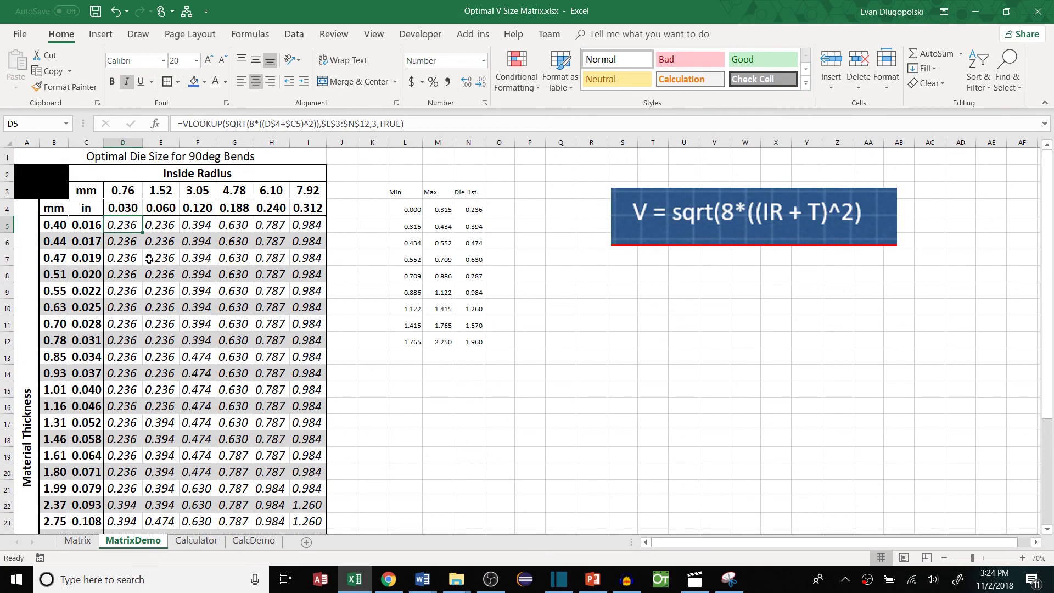
{"action": "left_click_drag", "start_coordinate": [125, 225], "coordinate": [313, 535]}
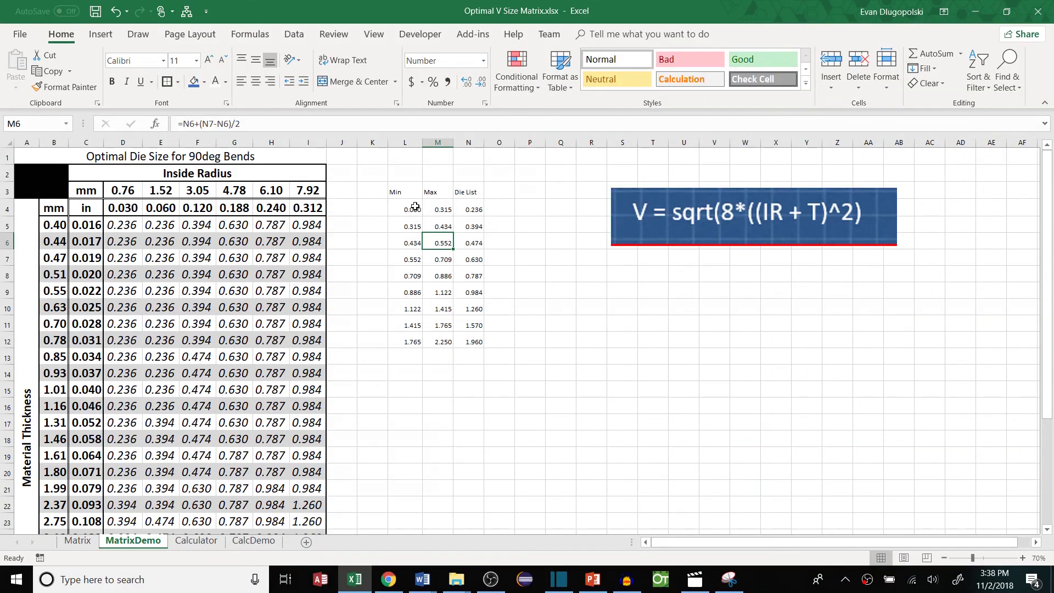
{"action": "left_click_drag", "start_coordinate": [409, 208], "coordinate": [446, 344]}
{"action": "left_click", "coordinate": [472, 215]}
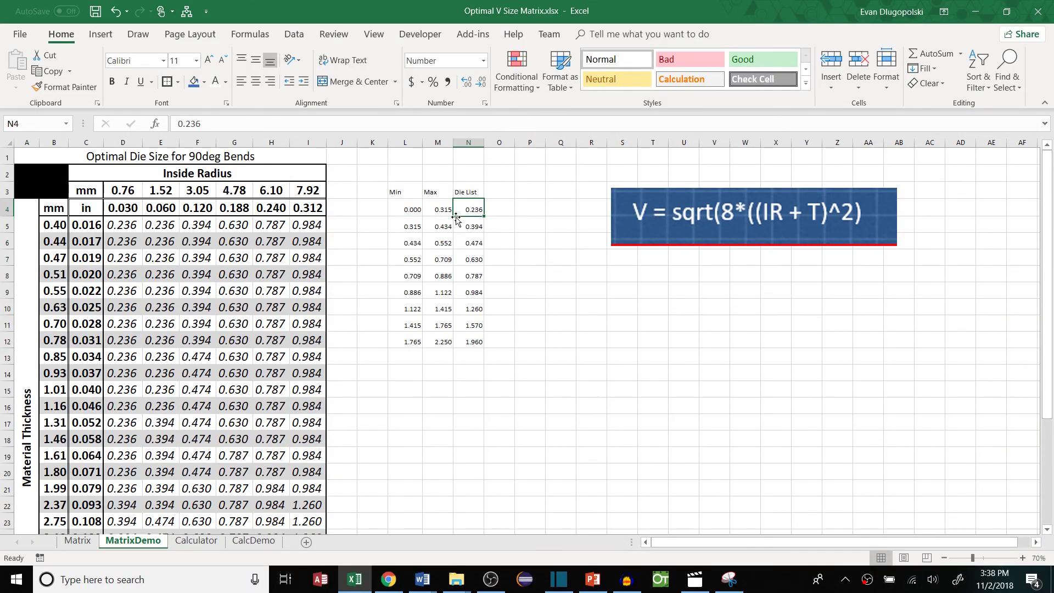
Compare M4's =N4+(N5-N4)/2 formula with the first Die List size in N4
{"action": "left_click", "coordinate": [438, 212]}
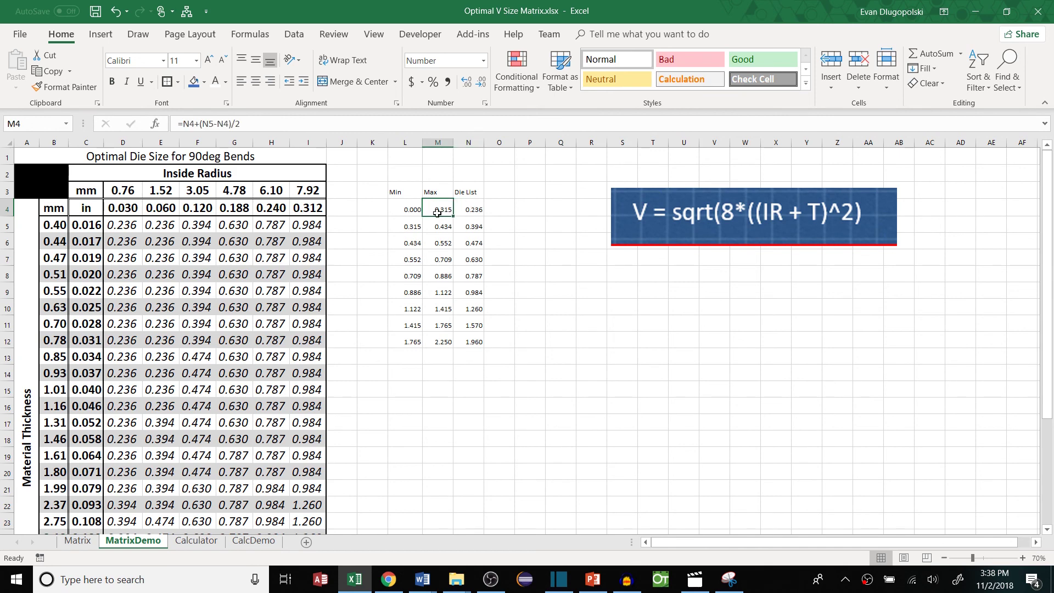
{"action": "left_click_drag", "start_coordinate": [442, 210], "coordinate": [477, 341]}
{"action": "left_click", "coordinate": [444, 211]}
{"action": "left_click", "coordinate": [464, 210]}
{"action": "left_click", "coordinate": [443, 210]}
{"action": "left_click", "coordinate": [475, 209]}
{"action": "left_click", "coordinate": [444, 207]}
{"action": "left_click", "coordinate": [468, 213]}
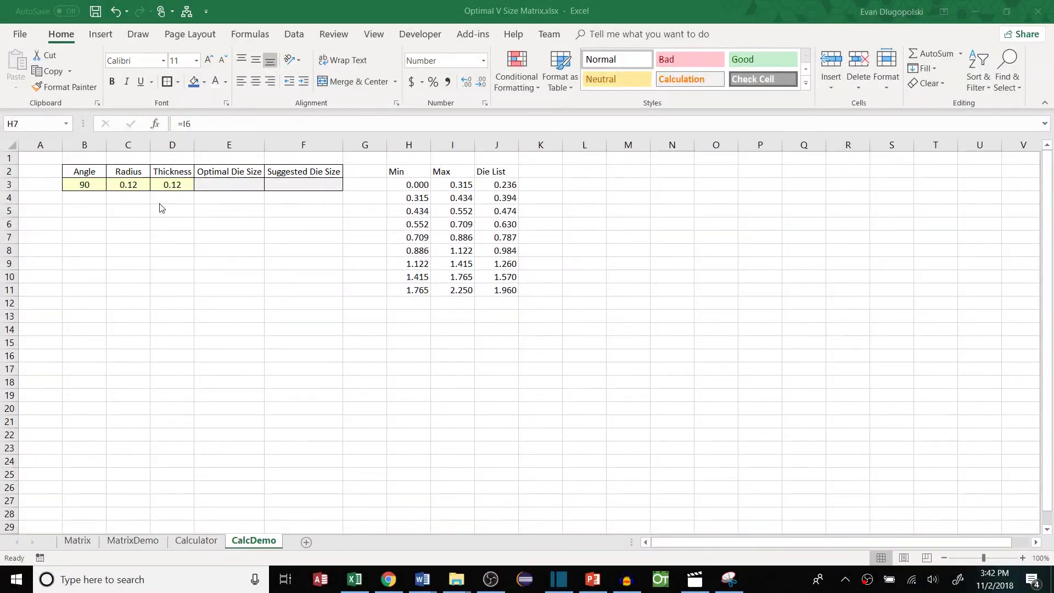
Review CalcDemo's angle, radius and thickness inputs, Optimal and Suggested Die Size cells, and the Die List table
{"action": "left_click_drag", "start_coordinate": [87, 185], "coordinate": [298, 189]}
{"action": "left_click", "coordinate": [303, 224]}
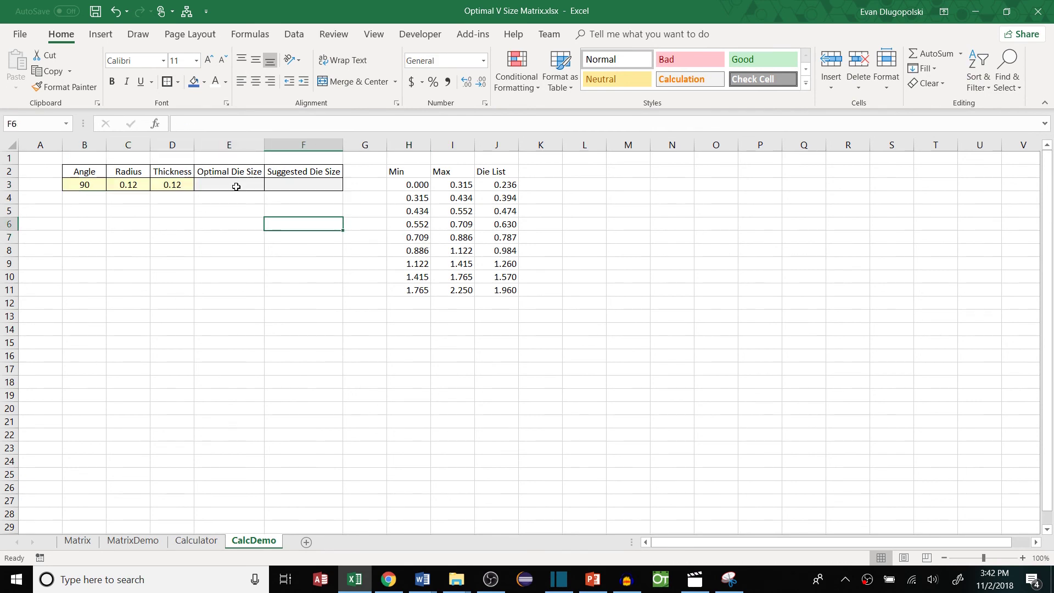
{"action": "left_click", "coordinate": [235, 184]}
{"action": "left_click_drag", "start_coordinate": [231, 170], "coordinate": [229, 184]}
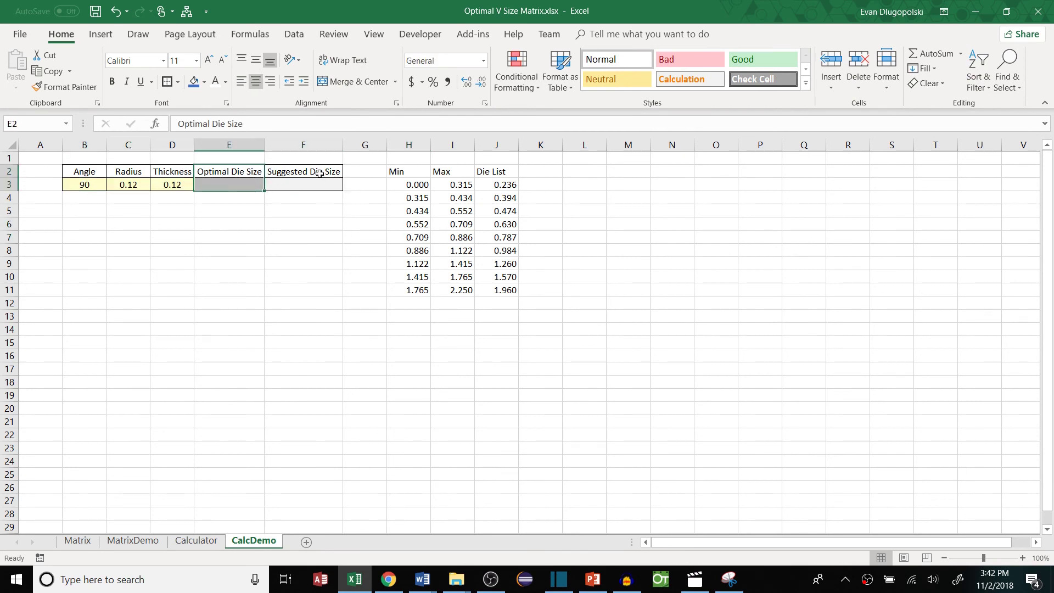
{"action": "left_click_drag", "start_coordinate": [317, 171], "coordinate": [308, 183]}
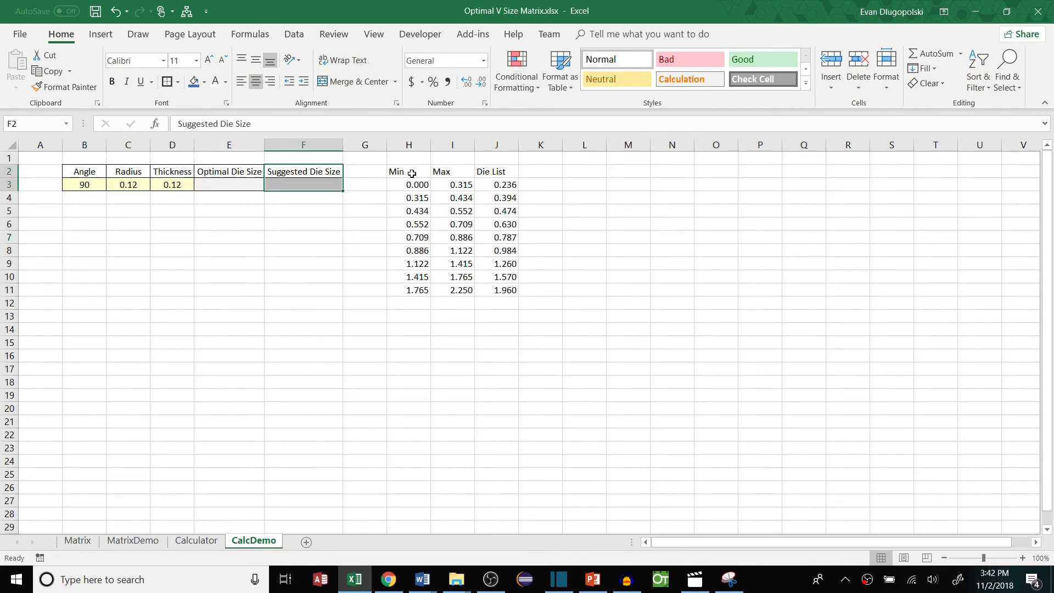
{"action": "left_click_drag", "start_coordinate": [412, 174], "coordinate": [496, 289]}
{"action": "left_click", "coordinate": [339, 236]}
{"action": "left_click", "coordinate": [565, 210]}
{"action": "left_click", "coordinate": [691, 188]}
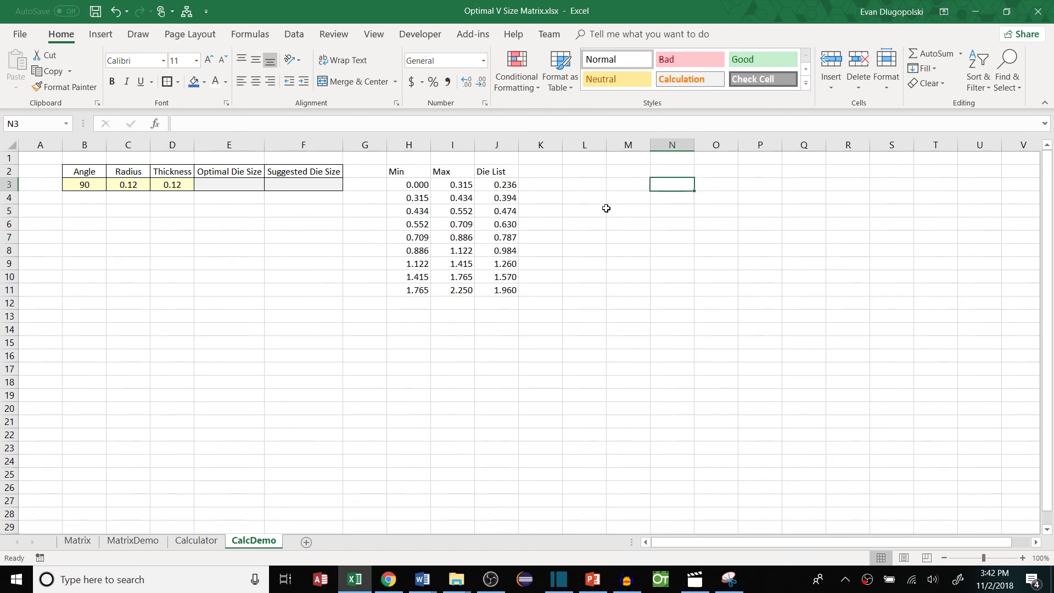
Paste the V = 4(Sin(A/2)(R+T))/TAN(A/2) picture from Calculator beside the Die List table
{"action": "left_click", "coordinate": [196, 541]}
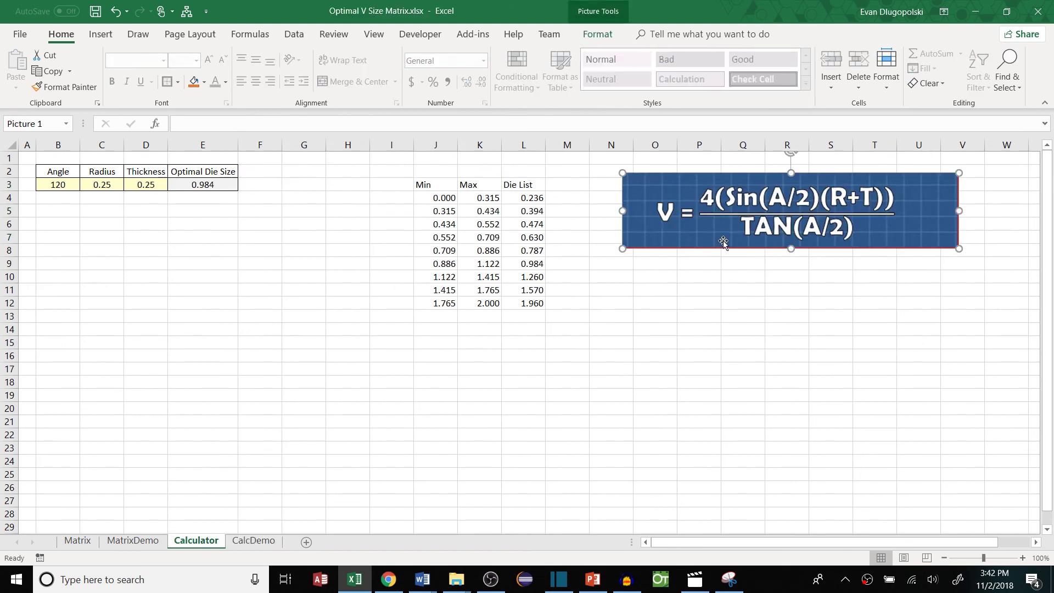
{"action": "left_click", "coordinate": [253, 541]}
{"action": "key", "text": "ctrl+v"}
{"action": "left_click_drag", "start_coordinate": [808, 268], "coordinate": [698, 241]}
{"action": "left_click", "coordinate": [235, 186]}
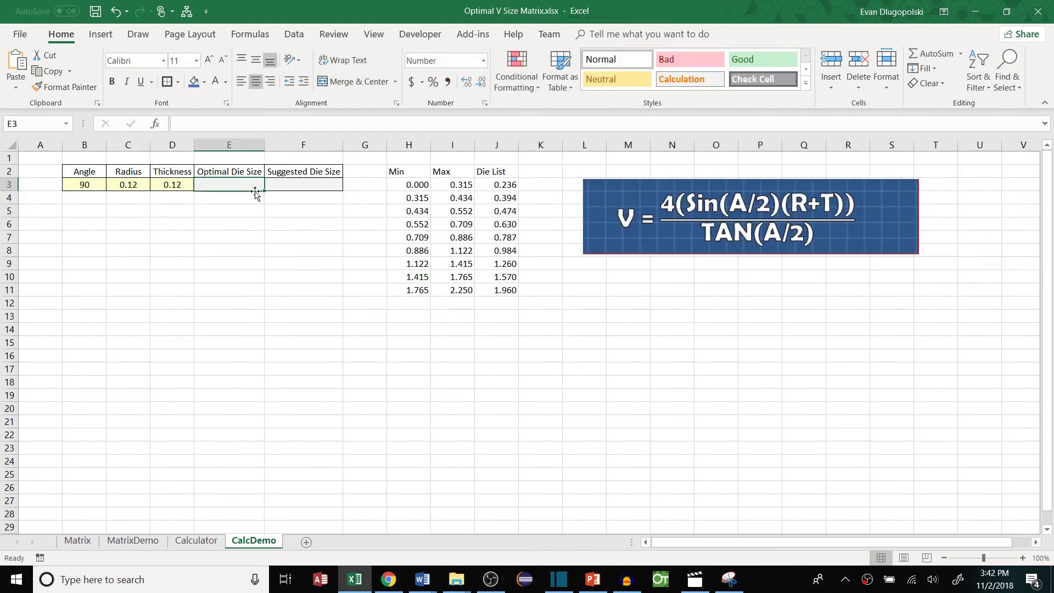
{"action": "left_click", "coordinate": [104, 183]}
{"action": "left_click_drag", "start_coordinate": [89, 185], "coordinate": [112, 193]}
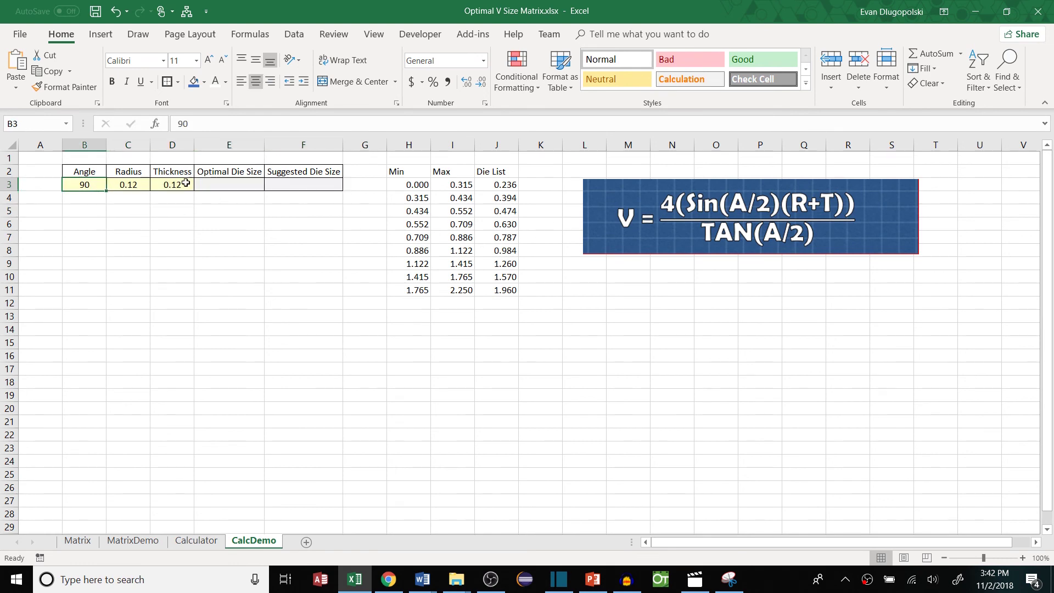
{"action": "left_click", "coordinate": [245, 189]}
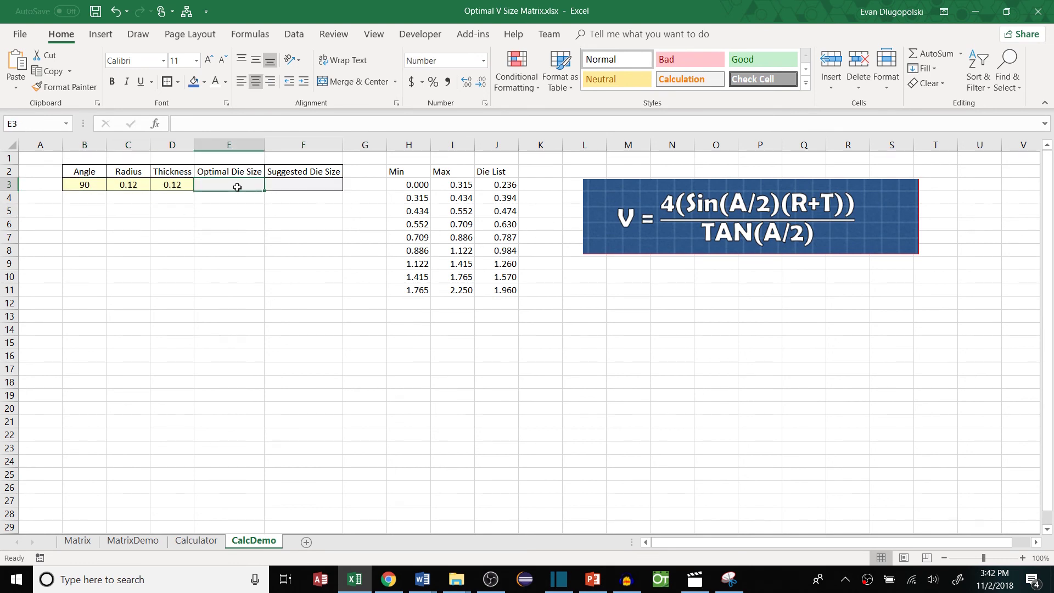
Start E3's formula with 4*SIN(RADIANS(B3/2)) using the Angle cell
{"action": "type", "text": "="}
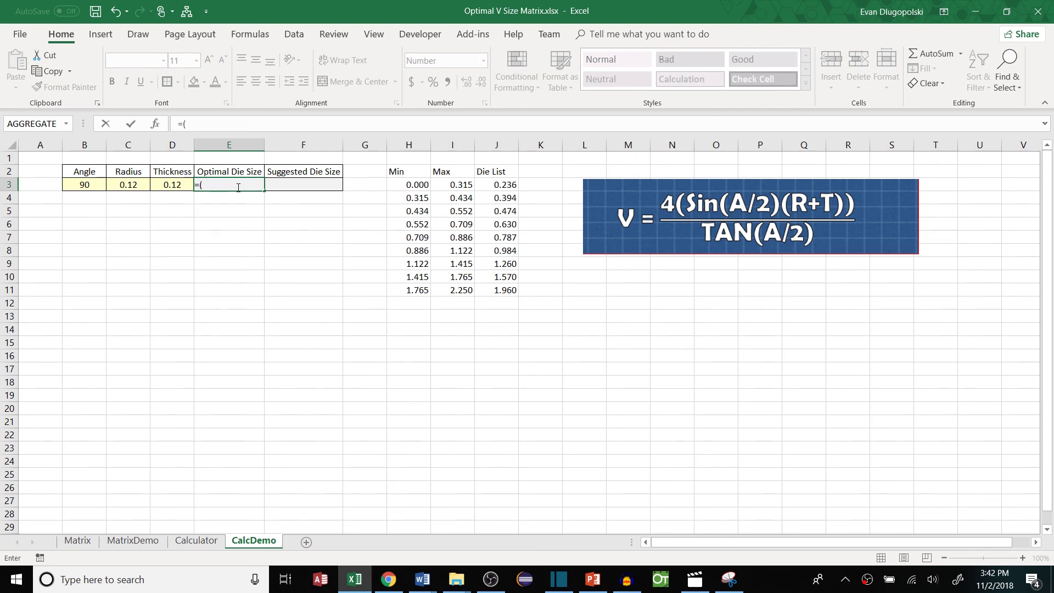
{"action": "type", "text": "4*SIN("}
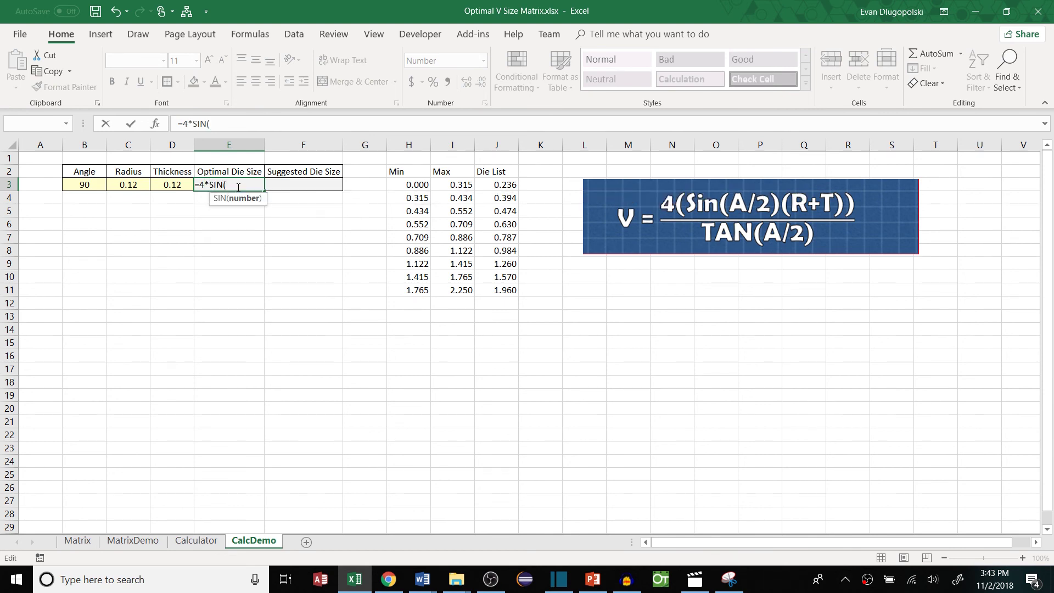
{"action": "type", "text": "RA"}
{"action": "key", "text": "Tab"}
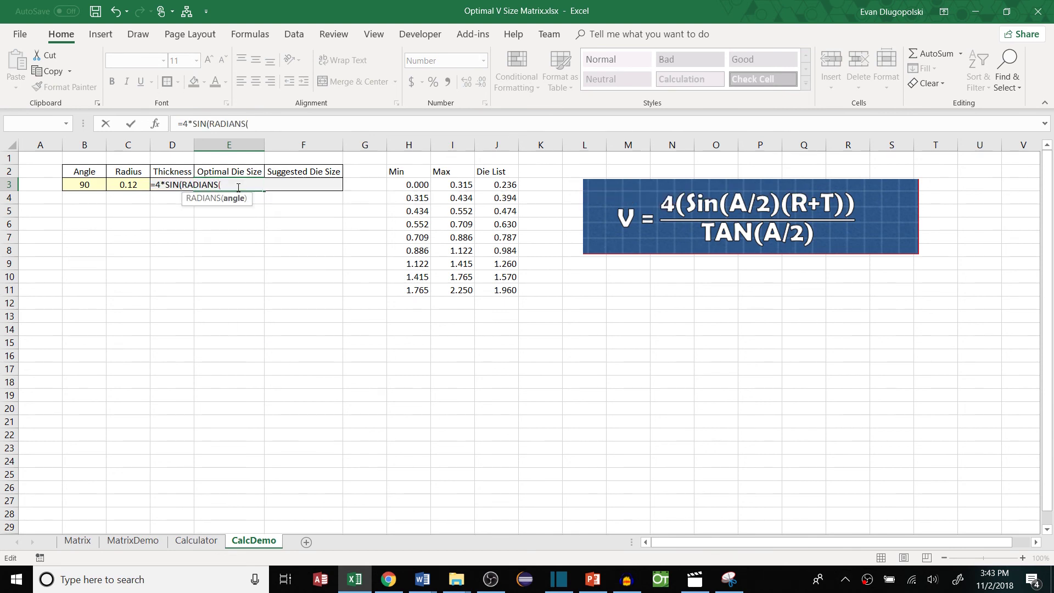
{"action": "key", "text": "Left"}
{"action": "key", "text": "Right"}
{"action": "left_click", "coordinate": [99, 186]}
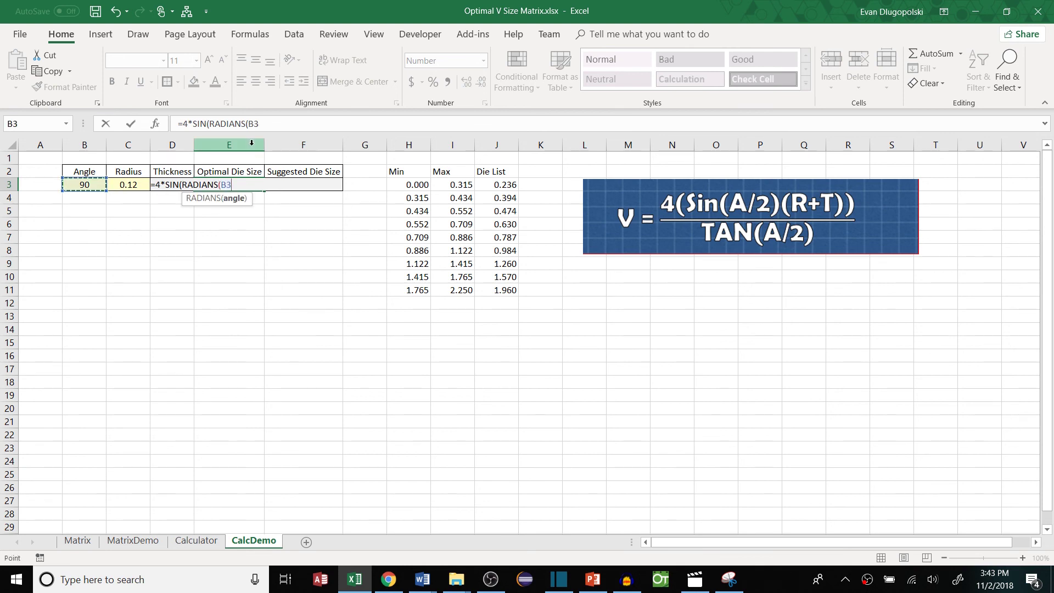
{"action": "type", "text": "/2))("}
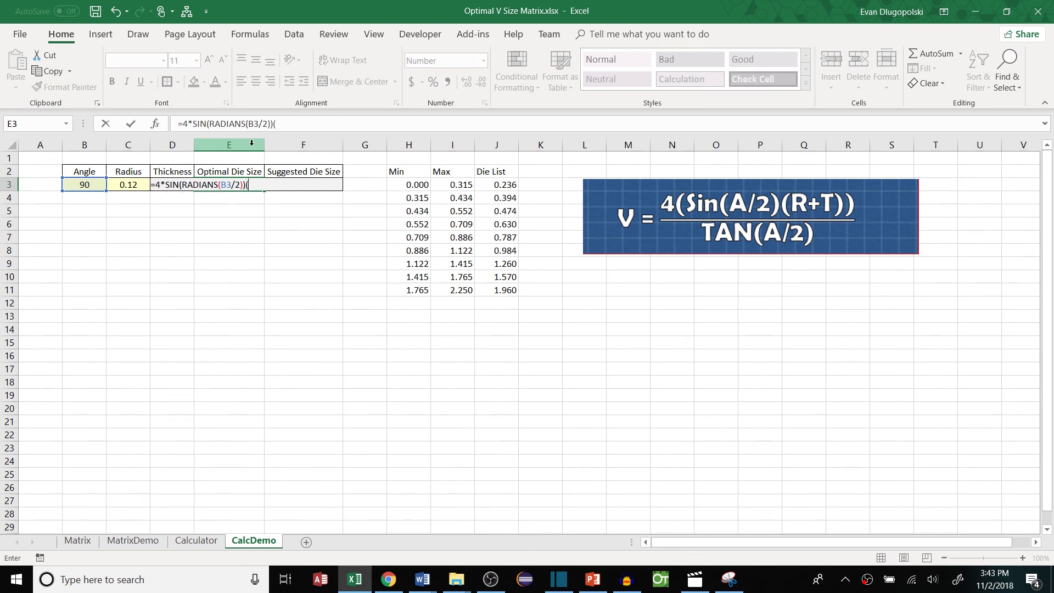
Multiply it by the sum of radius C3 and thickness D3
{"action": "left_click", "coordinate": [139, 188]}
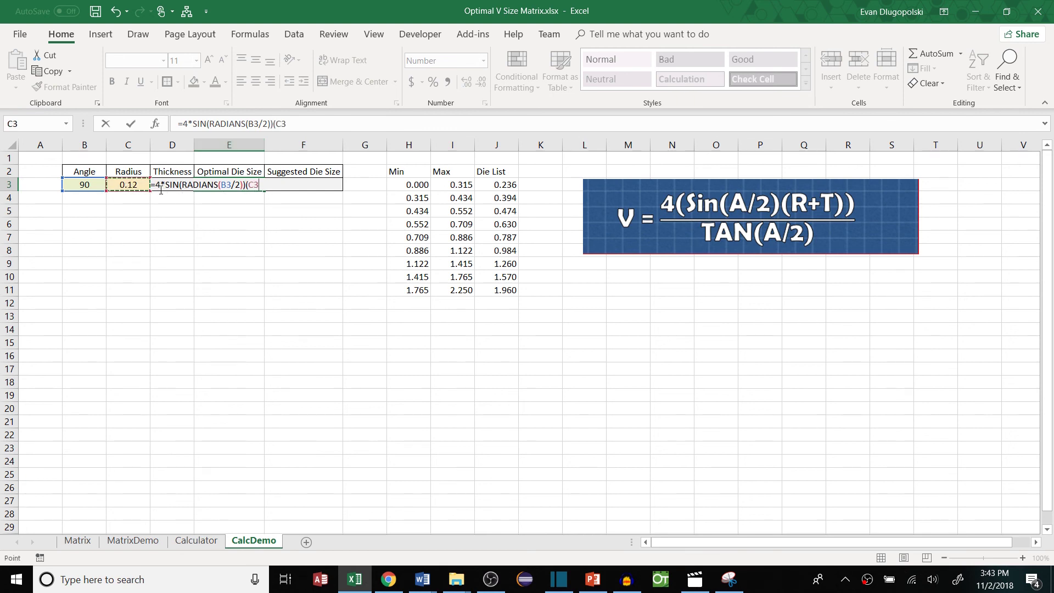
{"action": "left_click", "coordinate": [274, 124]}
{"action": "type", "text": "*"}
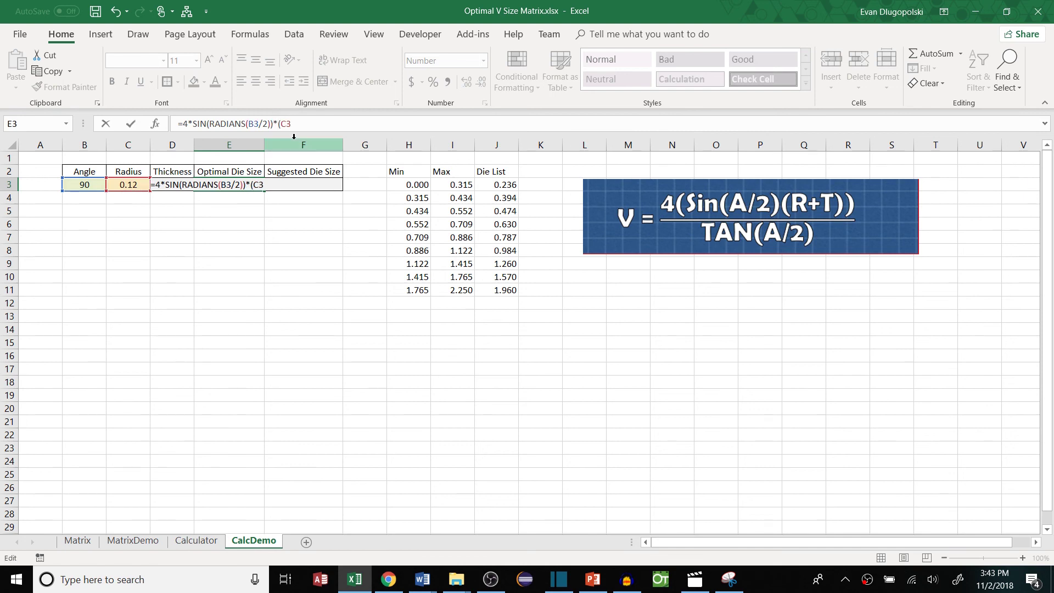
{"action": "left_click", "coordinate": [314, 128]}
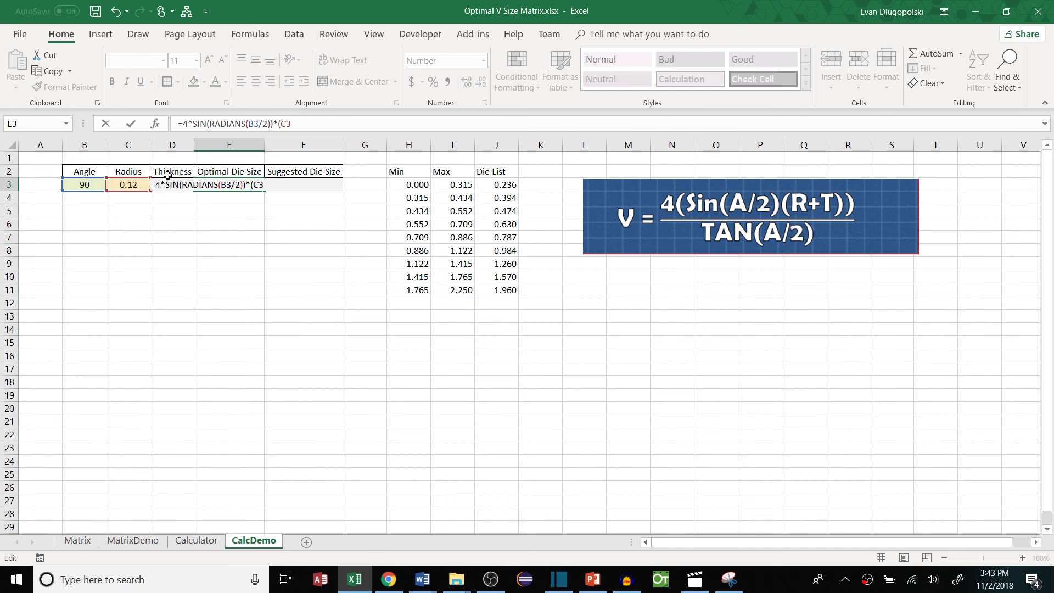
{"action": "type", "text": "+"}
{"action": "left_click", "coordinate": [182, 185]}
{"action": "type", "text": ")"}
Divide the numerator by TAN(RADIANS(B3/2)) and commit, so E3 shows 0.679
{"action": "left_click", "coordinate": [186, 123]}
{"action": "type", "text": "(C3+D3))"}
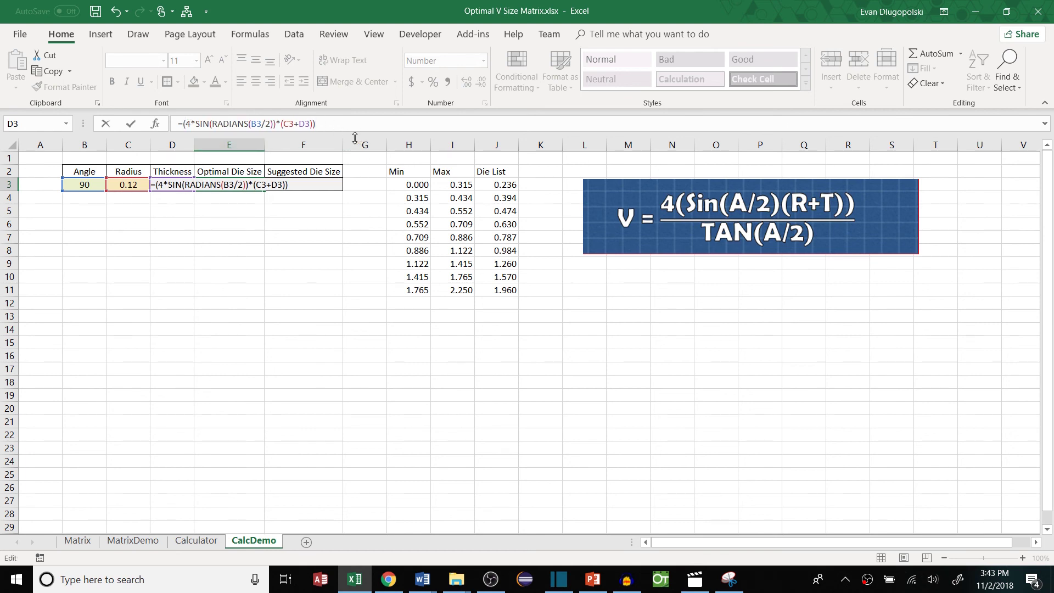
{"action": "type", "text": "/(TAN("}
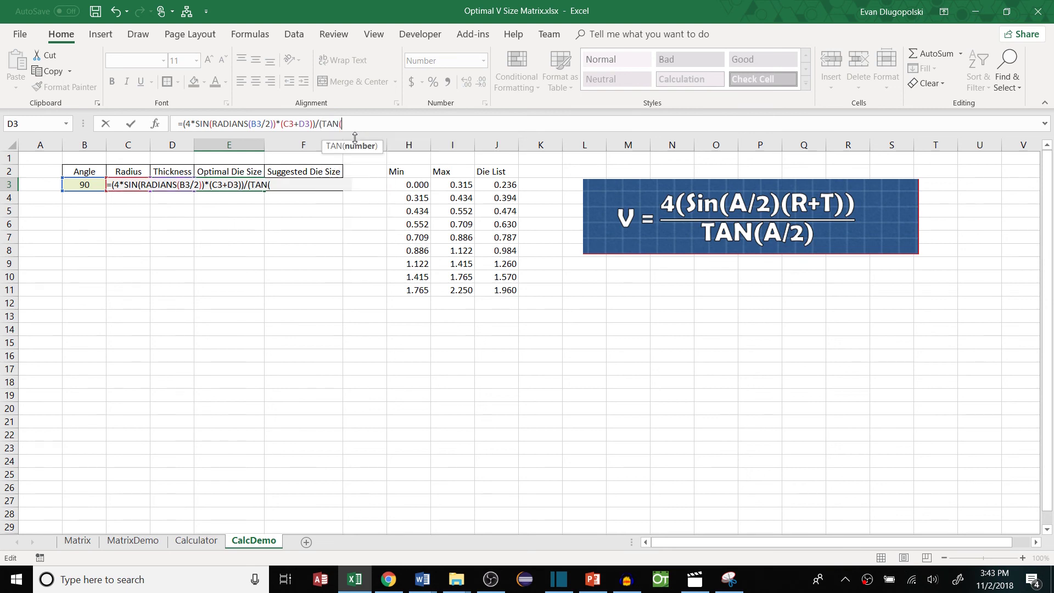
{"action": "type", "text": "RADIANS("}
{"action": "left_click", "coordinate": [89, 185]}
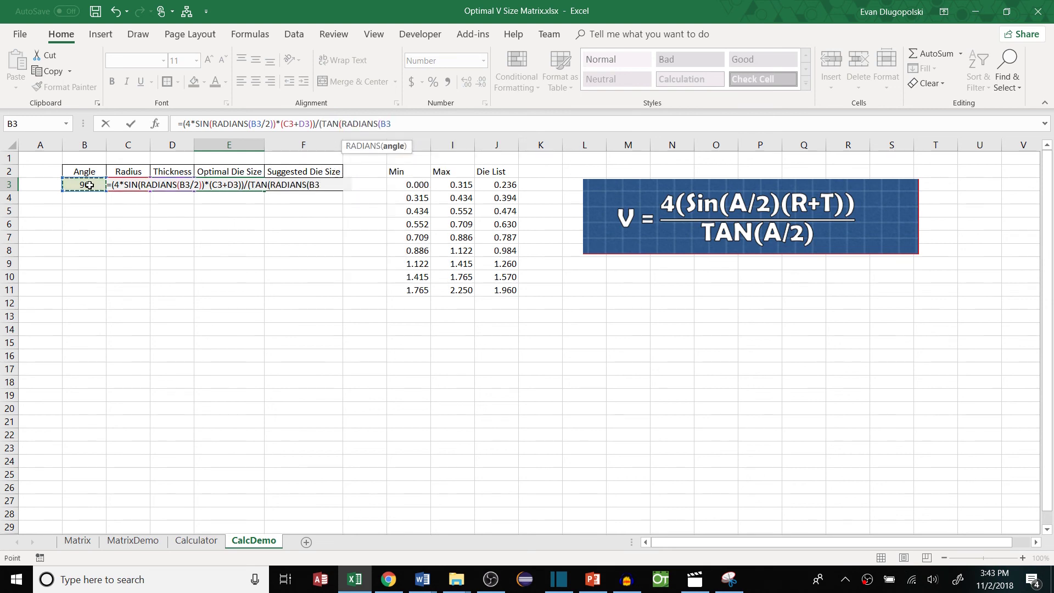
{"action": "type", "text": "/2))"}
{"action": "key", "text": "ctrl+Return"}
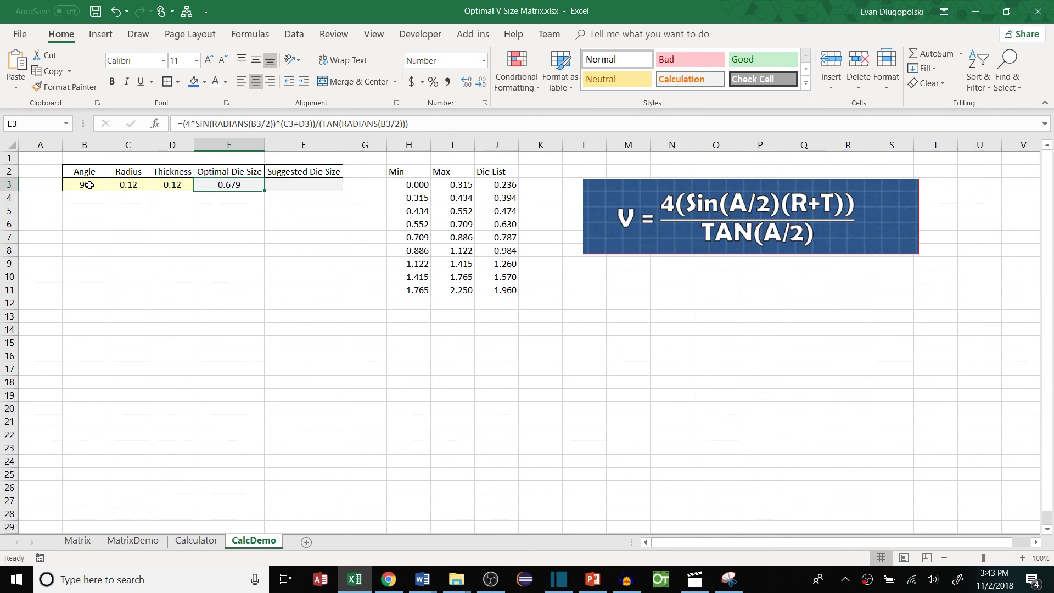
Enter =VLOOKUP(E3,H2:J11,3,TRUE) in F3, returning a suggested die size of 0.630
{"action": "left_click", "coordinate": [296, 185]}
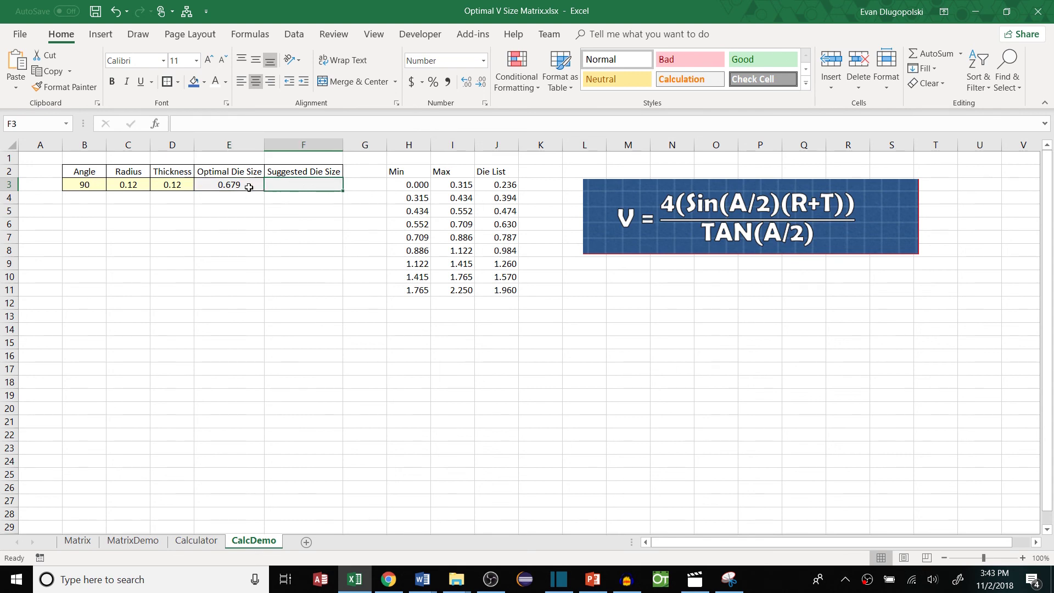
{"action": "type", "text": "=VLOOKUP("}
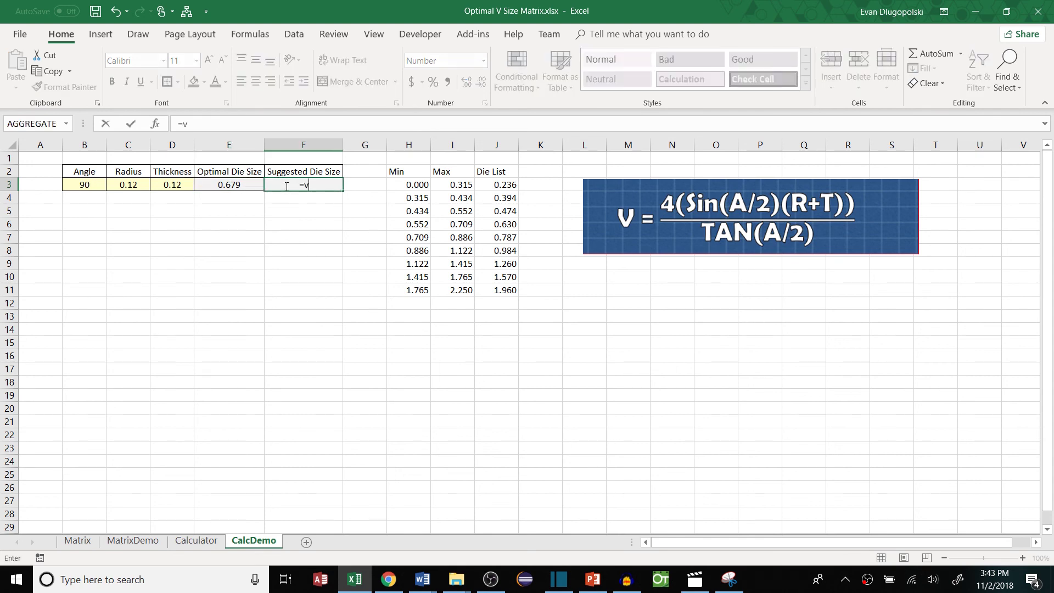
{"action": "left_click", "coordinate": [227, 187]}
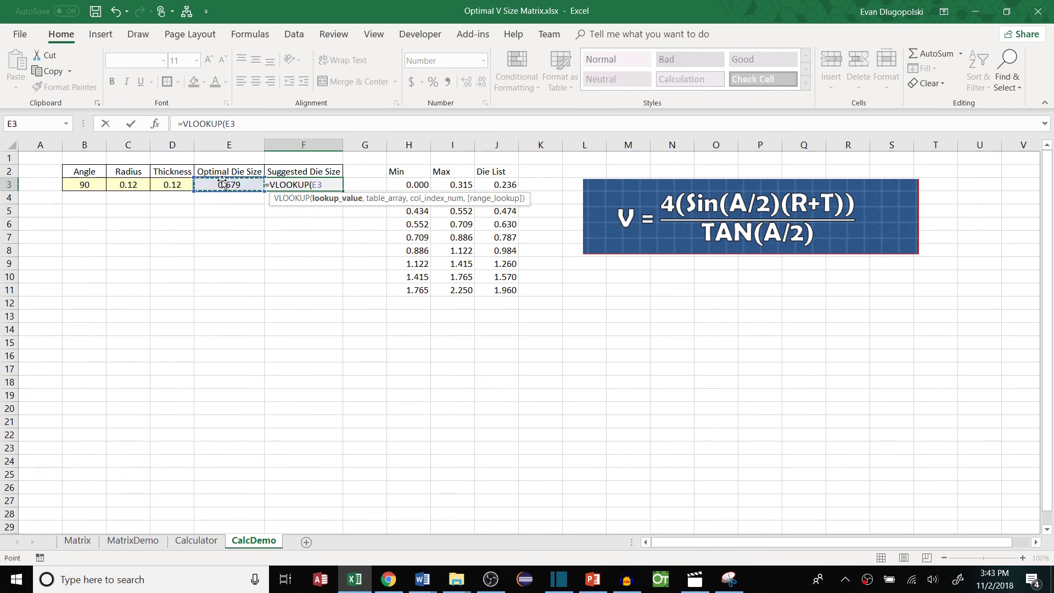
{"action": "type", "text": ","}
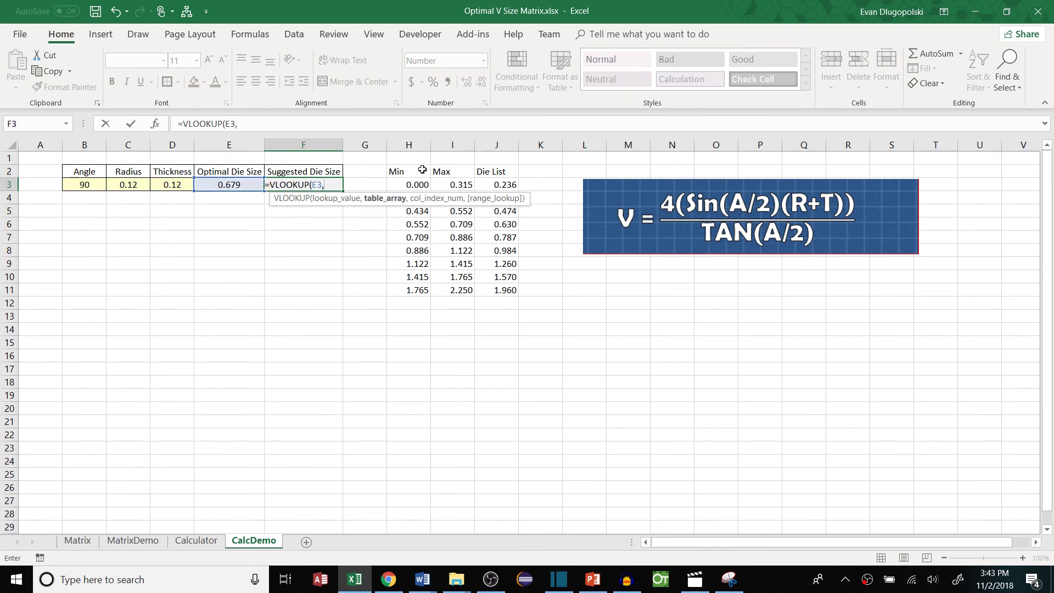
{"action": "left_click_drag", "start_coordinate": [420, 172], "coordinate": [504, 298]}
{"action": "type", "text": ",3,TRUE"}
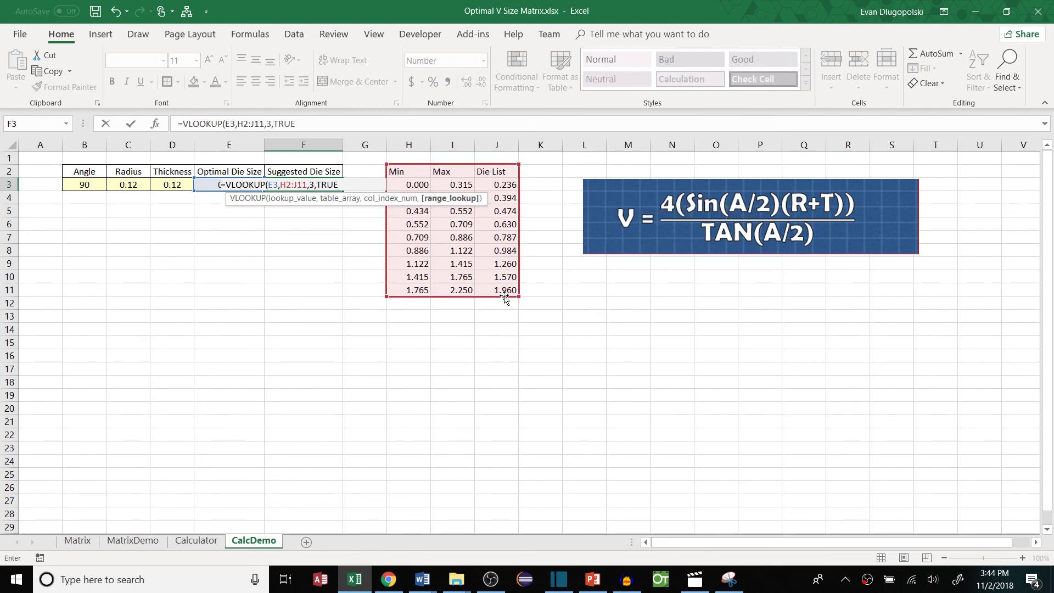
{"action": "type", "text": ")"}
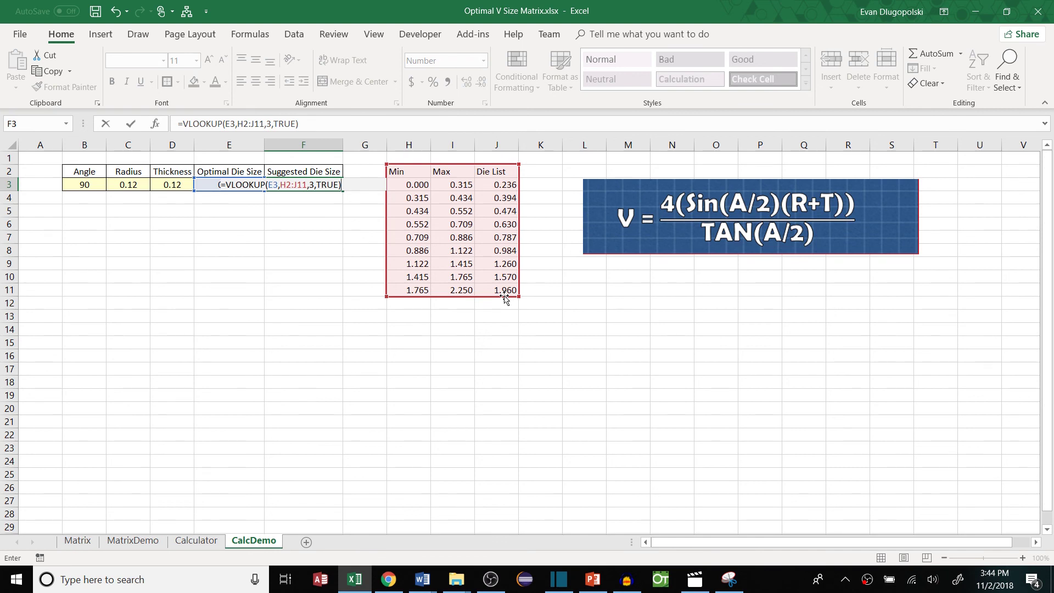
{"action": "key", "text": "Return"}
Review the F3 lookup formula and its Suggested Die Size heading and result
{"action": "key", "text": "Up"}
{"action": "key", "text": "Left"}
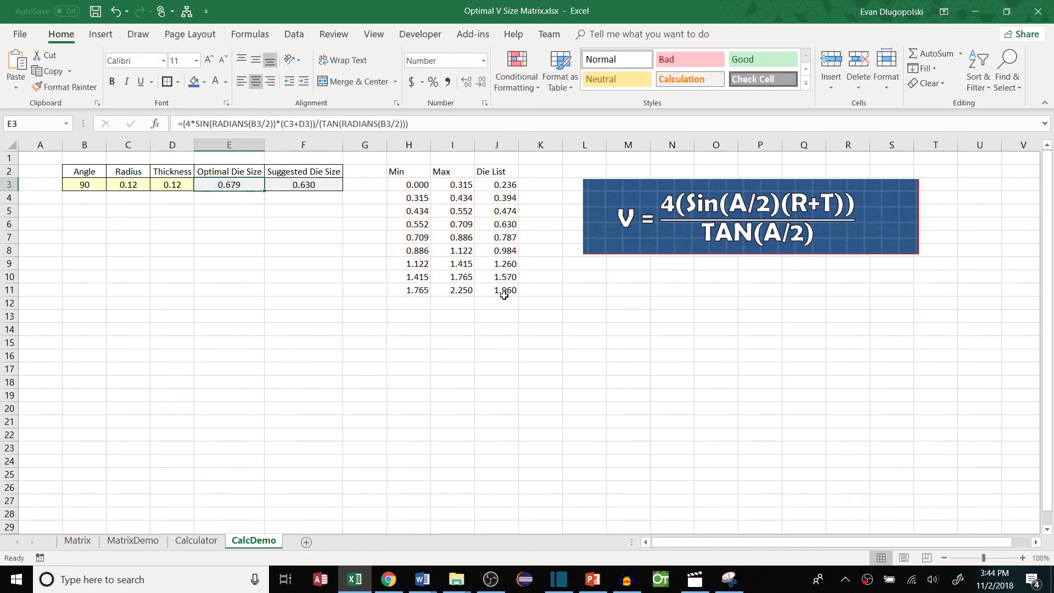
{"action": "left_click", "coordinate": [305, 185]}
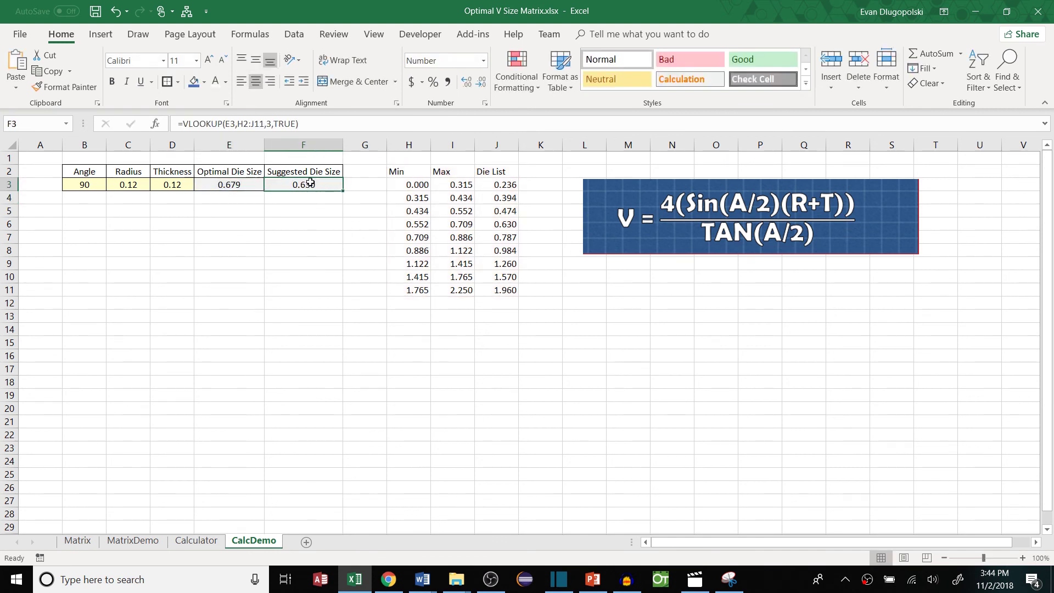
{"action": "left_click_drag", "start_coordinate": [317, 174], "coordinate": [318, 187]}
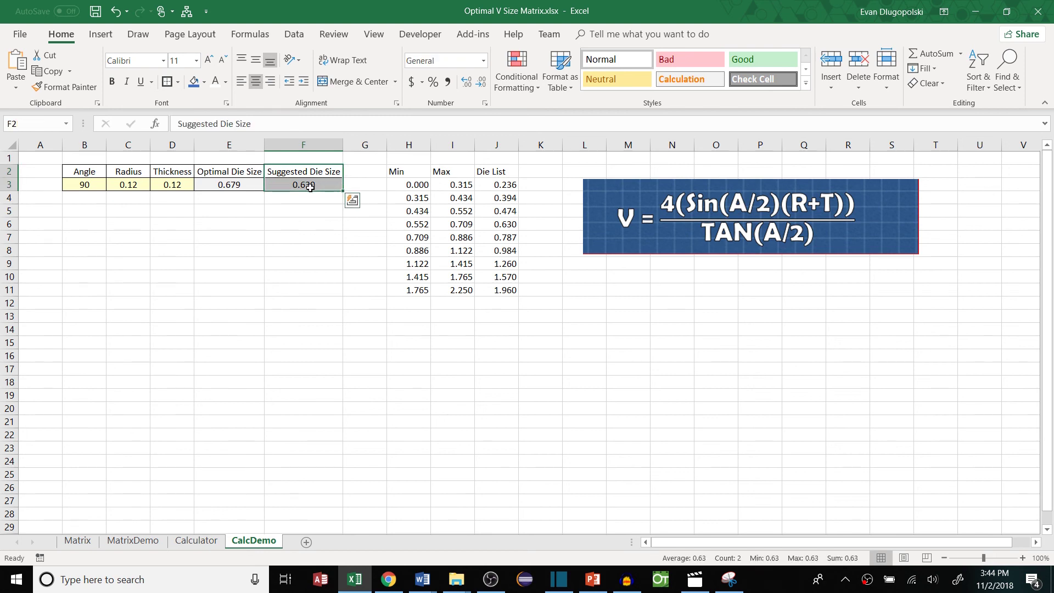
Change the angle in B3 to 45 degrees
{"action": "left_click", "coordinate": [278, 192]}
{"action": "left_click", "coordinate": [86, 186]}
{"action": "type", "text": "45"}
{"action": "key", "text": "Return"}
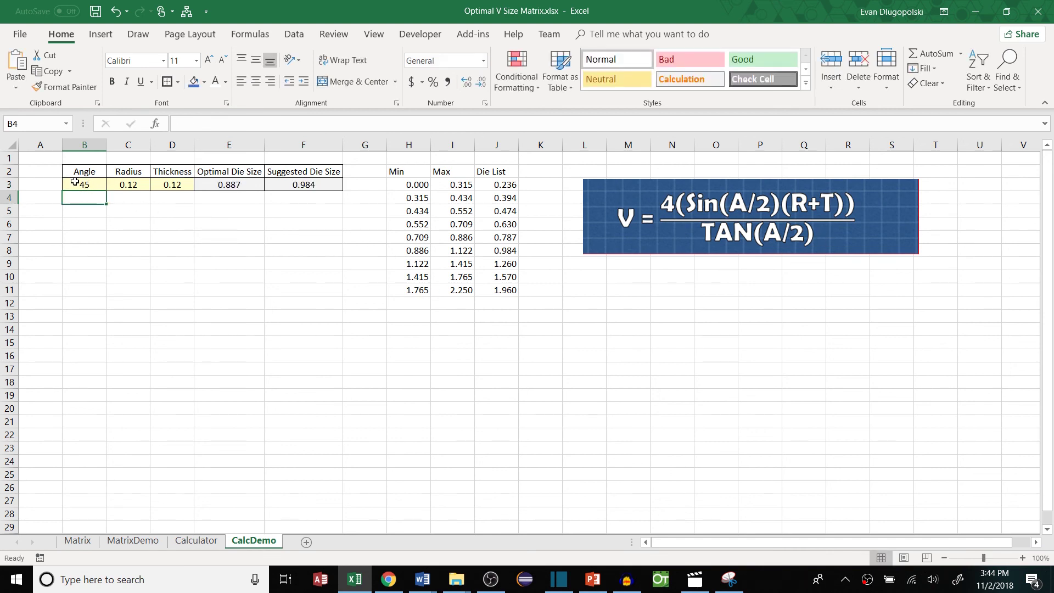
Highlight the calculated die sizes, the three inputs and the whole calculator row
{"action": "left_click", "coordinate": [97, 186]}
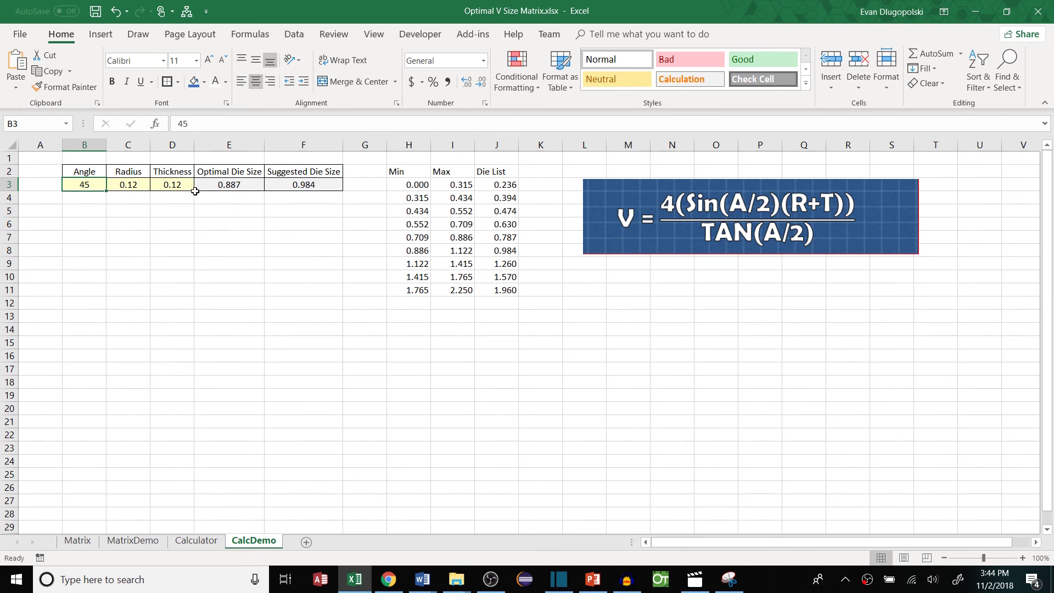
{"action": "left_click", "coordinate": [303, 190]}
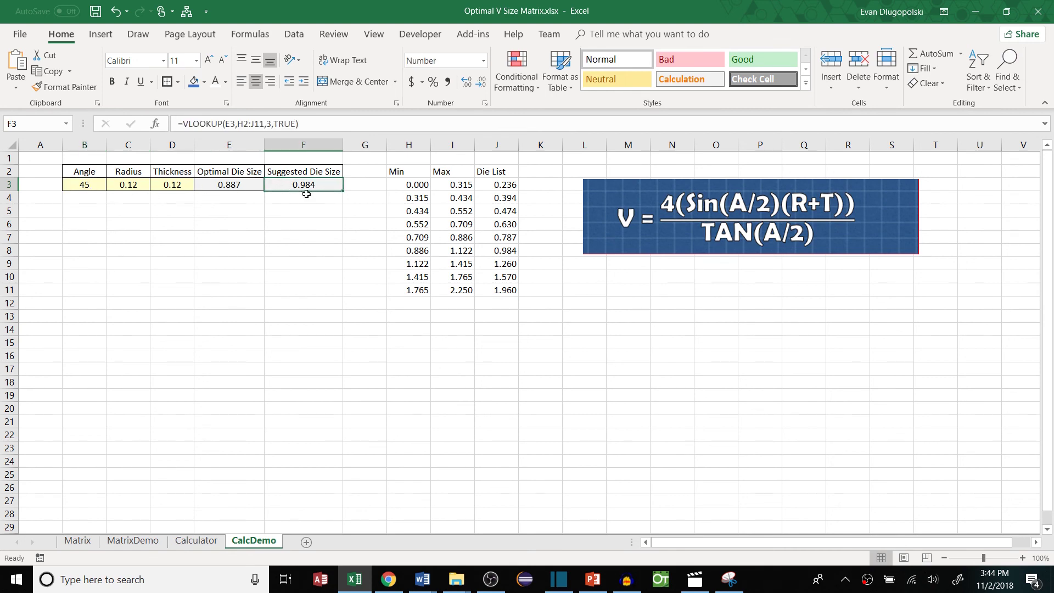
{"action": "left_click", "coordinate": [221, 187]}
{"action": "left_click_drag", "start_coordinate": [221, 188], "coordinate": [309, 196]}
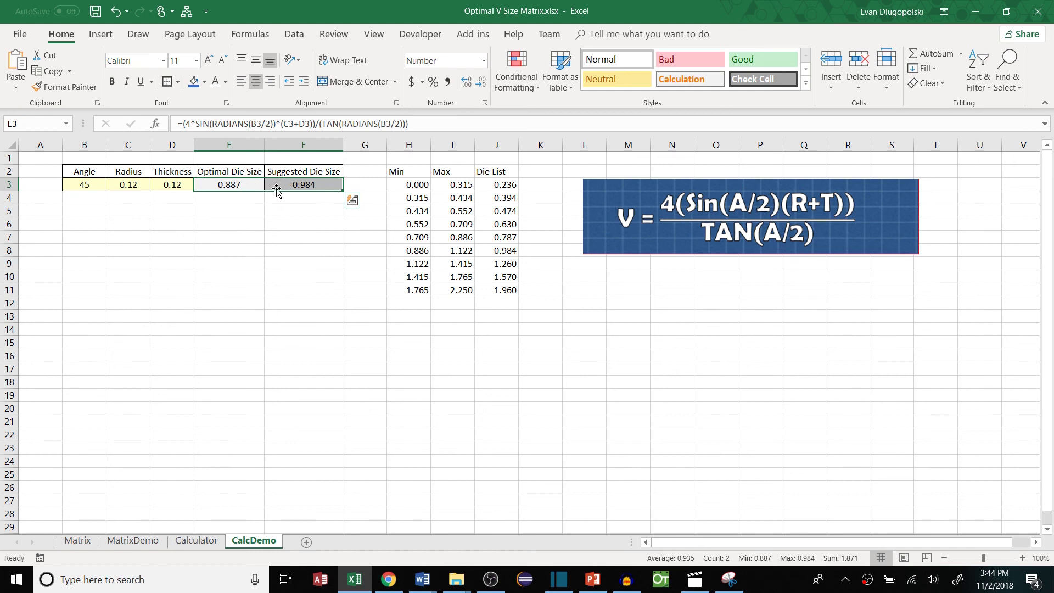
{"action": "left_click", "coordinate": [310, 247]}
{"action": "left_click_drag", "start_coordinate": [87, 184], "coordinate": [158, 194]}
{"action": "left_click_drag", "start_coordinate": [85, 185], "coordinate": [310, 187]}
{"action": "left_click", "coordinate": [311, 187]}
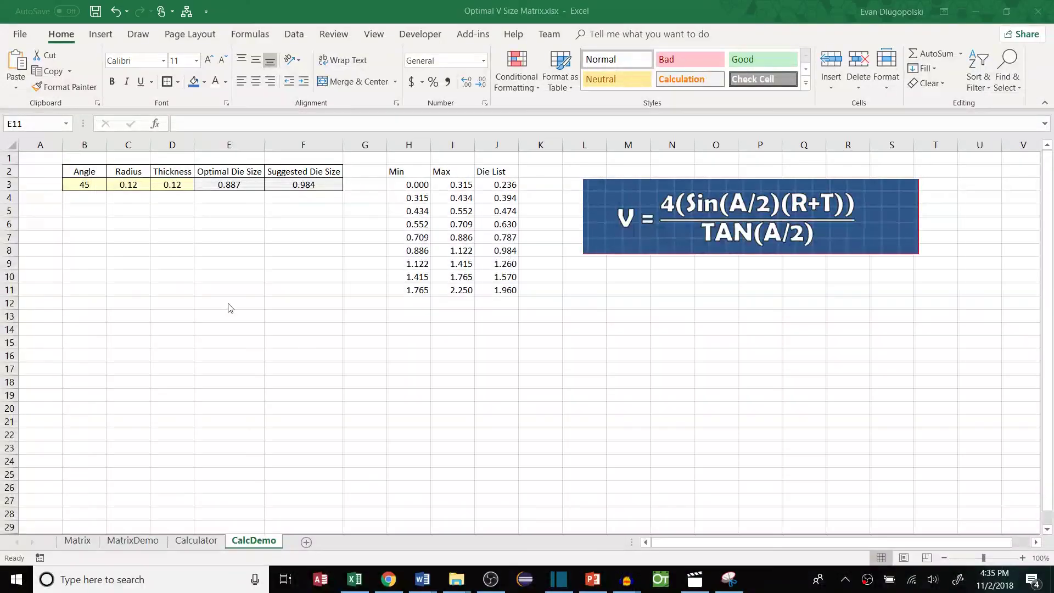
Try angles of 20, 130 and 90 degrees in B3
{"action": "left_click", "coordinate": [85, 185]}
{"action": "type", "text": "20"}
{"action": "key", "text": "Return"}
{"action": "left_click", "coordinate": [84, 184]}
{"action": "type", "text": "130"}
{"action": "key", "text": "ctrl+Return"}
{"action": "key", "text": "Right"}
{"action": "key", "text": "Right"}
{"action": "key", "text": "Right"}
{"action": "left_click", "coordinate": [85, 185]}
{"action": "type", "text": "90"}
{"action": "key", "text": "ctrl+Return"}
{"action": "key", "text": "Tab"}
Set radius and thickness to 0.25 and angle to 135, giving 0.765 optimal and 0.787 suggested
{"action": "type", "text": "2.5"}
{"action": "key", "text": "ctrl+Return"}
{"action": "type", "text": ".25"}
{"action": "key", "text": "Tab"}
{"action": "type", "text": ".25"}
{"action": "key", "text": "ctrl+Return"}
{"action": "left_click", "coordinate": [84, 184]}
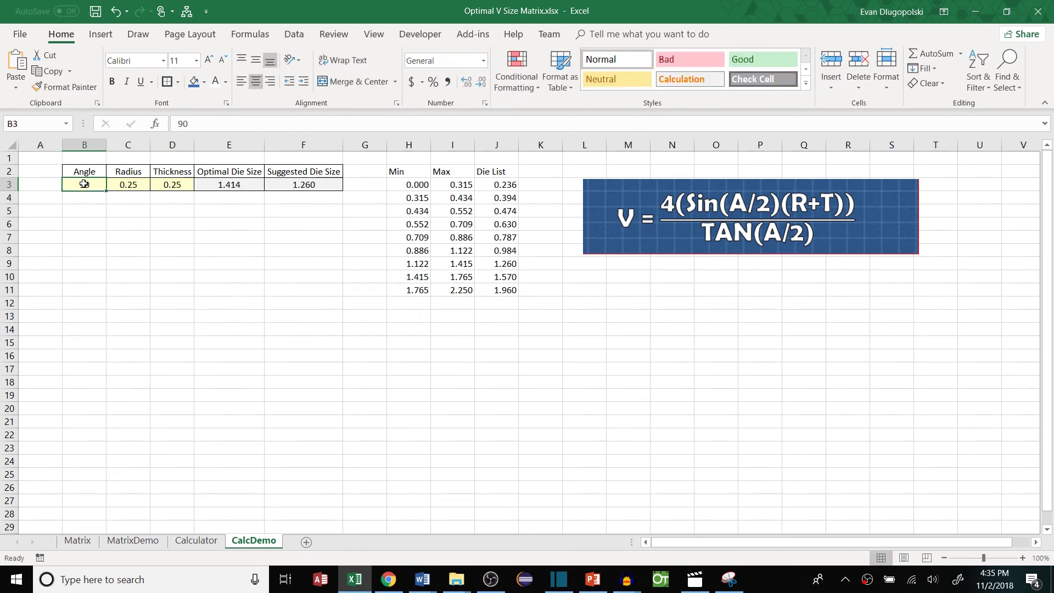
{"action": "type", "text": "135"}
{"action": "key", "text": "Return"}
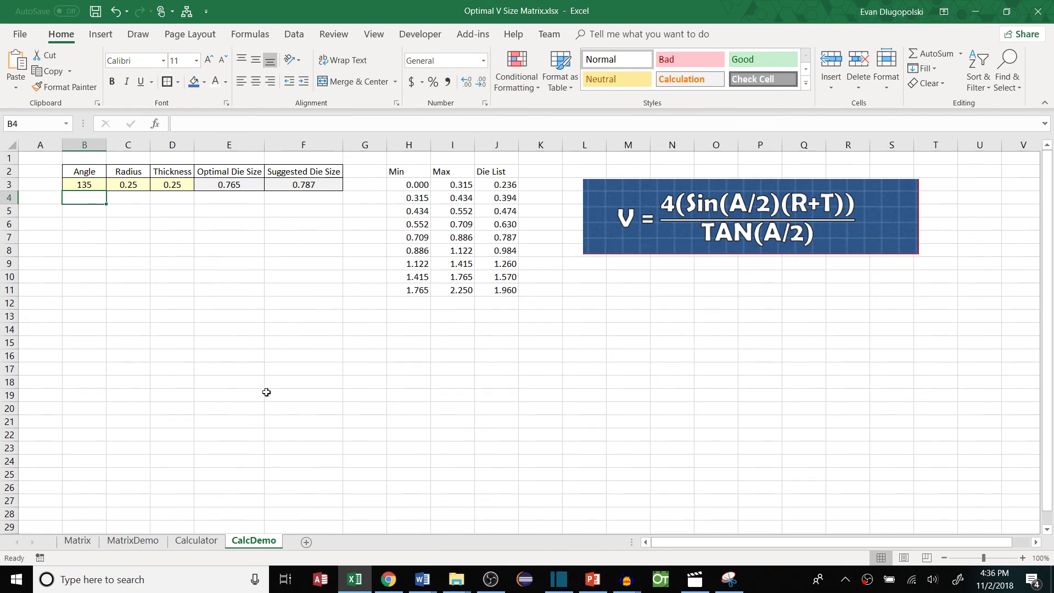
Reset the CalcDemo angle in B3 to 90 degrees
{"action": "left_click", "coordinate": [129, 541]}
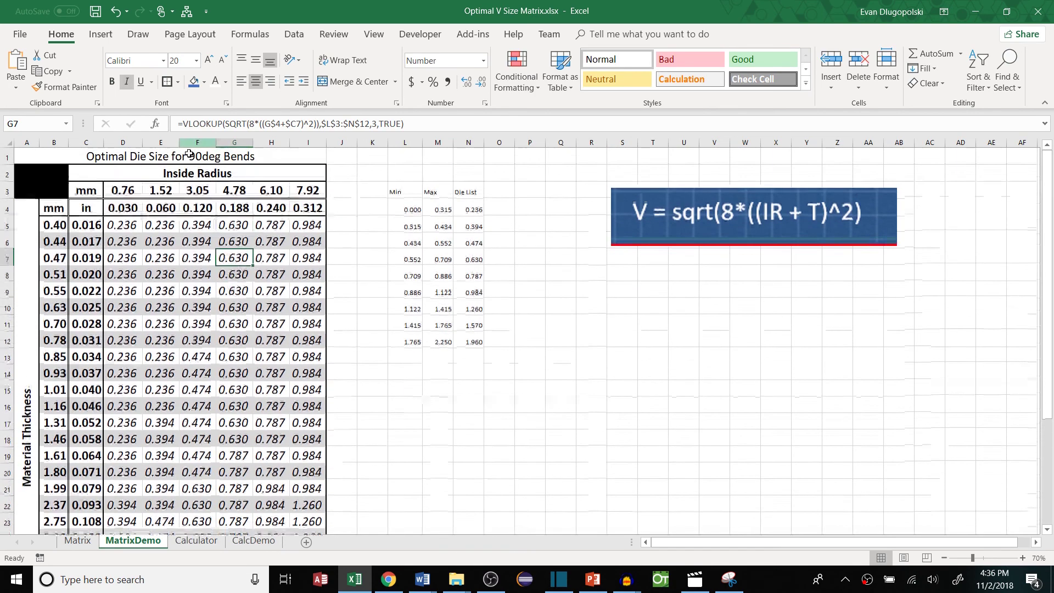
{"action": "left_click", "coordinate": [253, 540]}
{"action": "left_click_drag", "start_coordinate": [172, 184], "coordinate": [272, 521]}
{"action": "left_click", "coordinate": [87, 185]}
{"action": "type", "text": "90"}
{"action": "key", "text": "Return"}
On MatrixDemo, inspect the die size formulas in column H, such as H32
{"action": "left_click", "coordinate": [133, 541]}
{"action": "scroll", "coordinate": [272, 521], "scroll_direction": "down", "scroll_amount": 3}
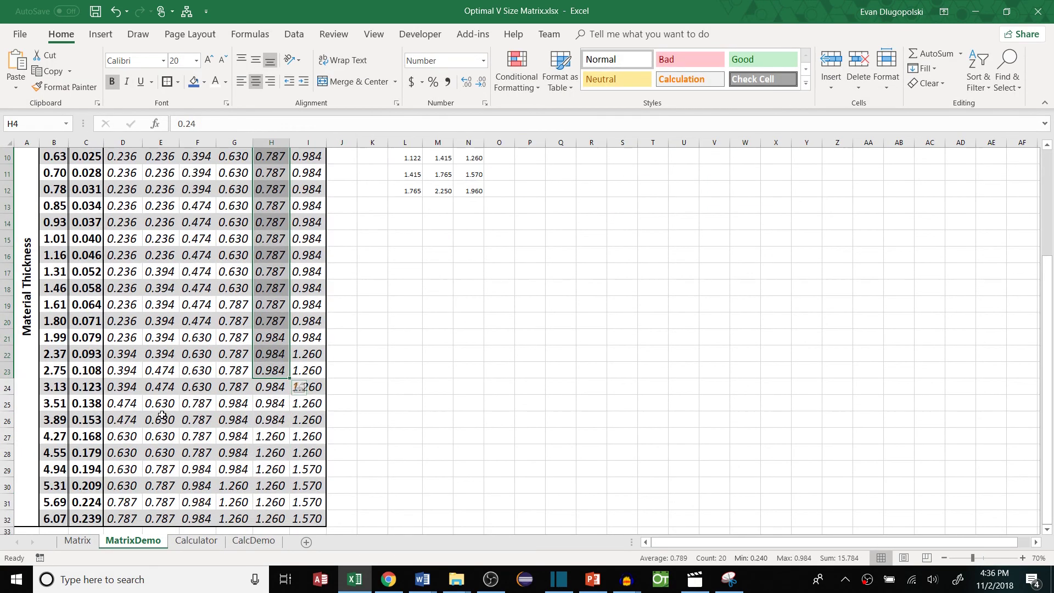
{"action": "left_click", "coordinate": [273, 514]}
{"action": "left_click", "coordinate": [91, 520]}
{"action": "scroll", "coordinate": [91, 520], "scroll_direction": "up", "scroll_amount": 3}
{"action": "left_click", "coordinate": [272, 142], "text": "ctrl"}
{"action": "scroll", "coordinate": [271, 329], "scroll_direction": "down", "scroll_amount": 7}
{"action": "left_click", "coordinate": [90, 319], "text": "ctrl"}
{"action": "left_click", "coordinate": [271, 320]}
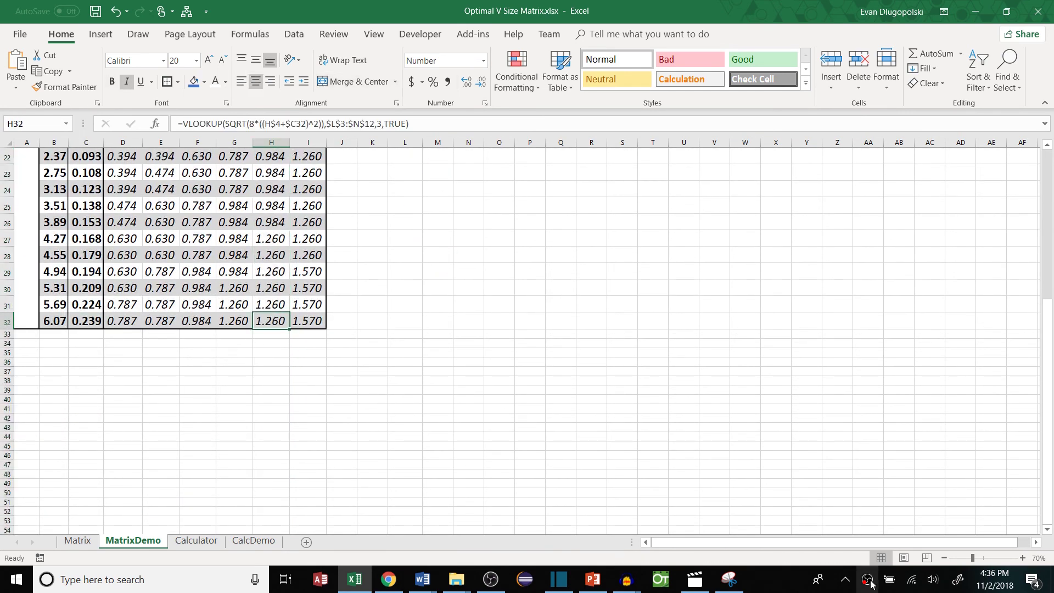
{"action": "scroll", "coordinate": [257, 310], "scroll_direction": "up", "scroll_amount": 7}
Change the first Max bound in M4 to 0.250 so the matrix dies update
{"action": "left_click", "coordinate": [445, 211]}
{"action": "type", "text": ".25"}
{"action": "key", "text": "Return"}
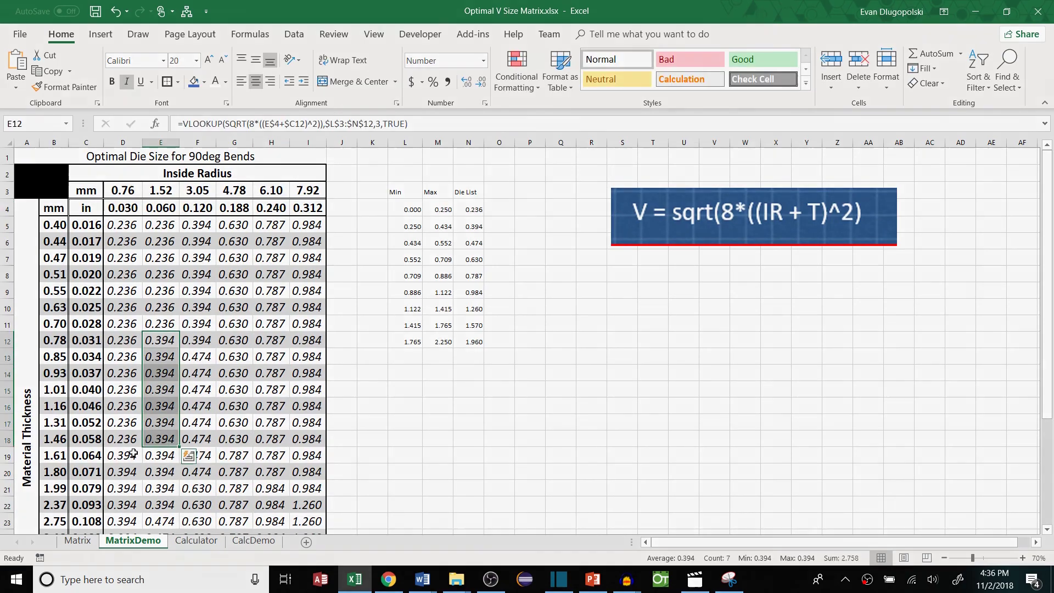